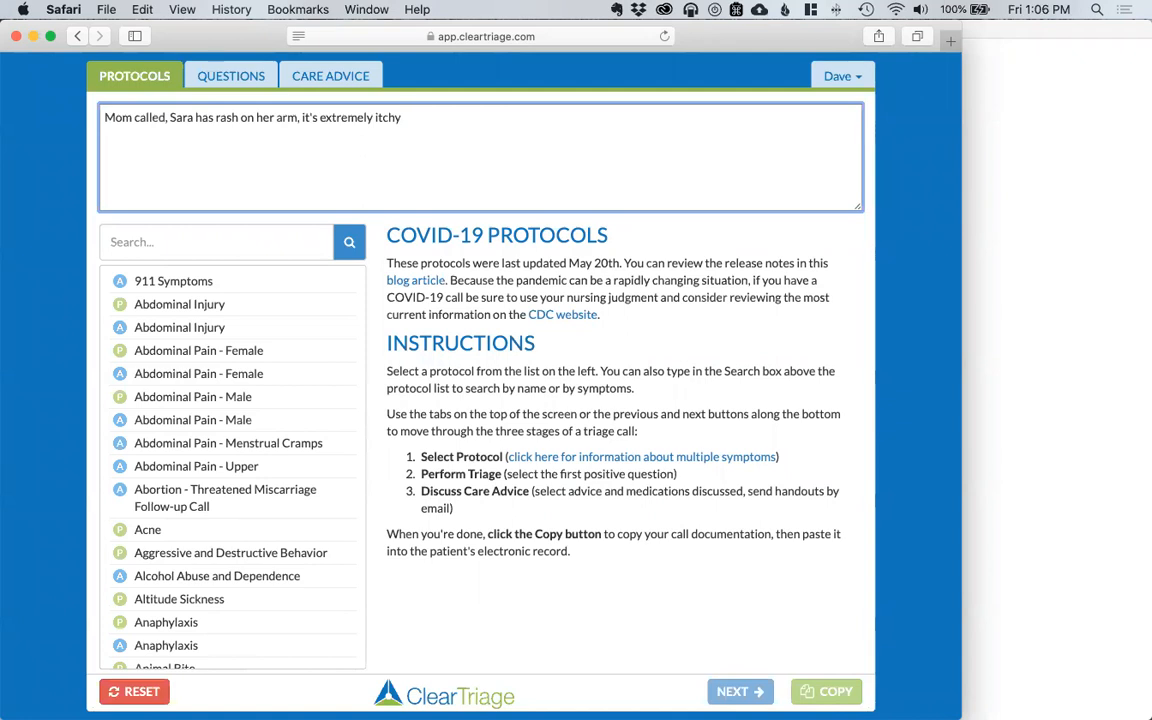
Step: Search 'rash loc' and review the adult Rash or Redness - Localized protocol's triage questions
left_click(172, 242)
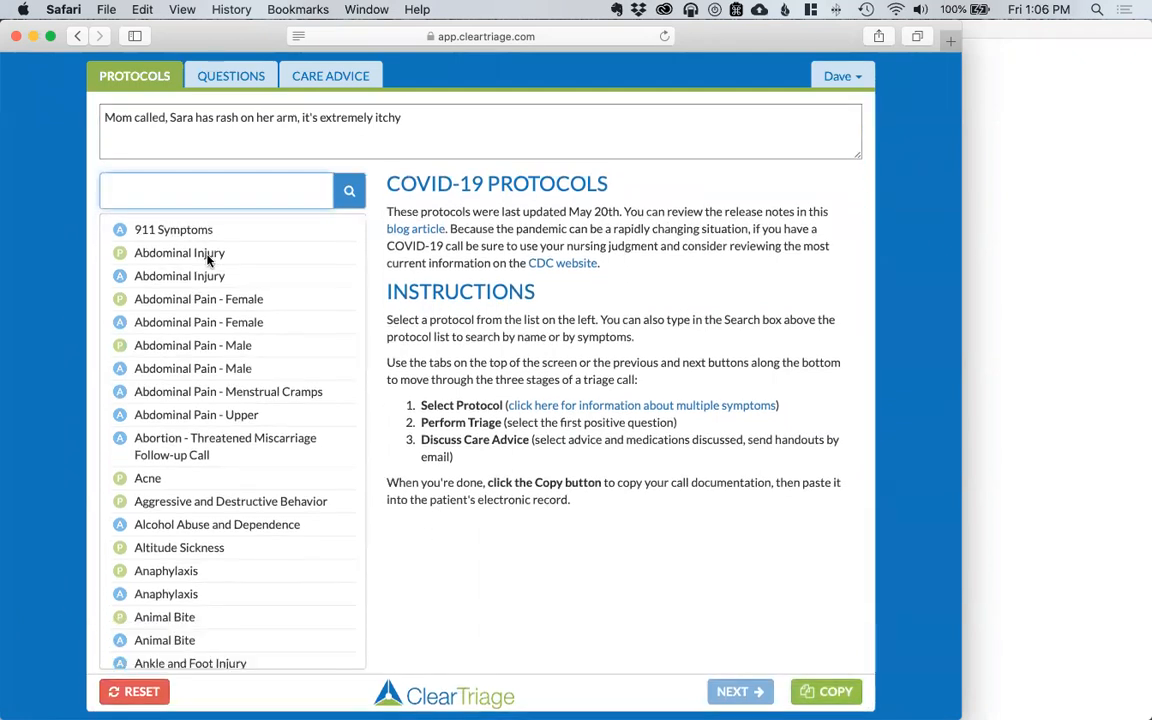
type("rash loc")
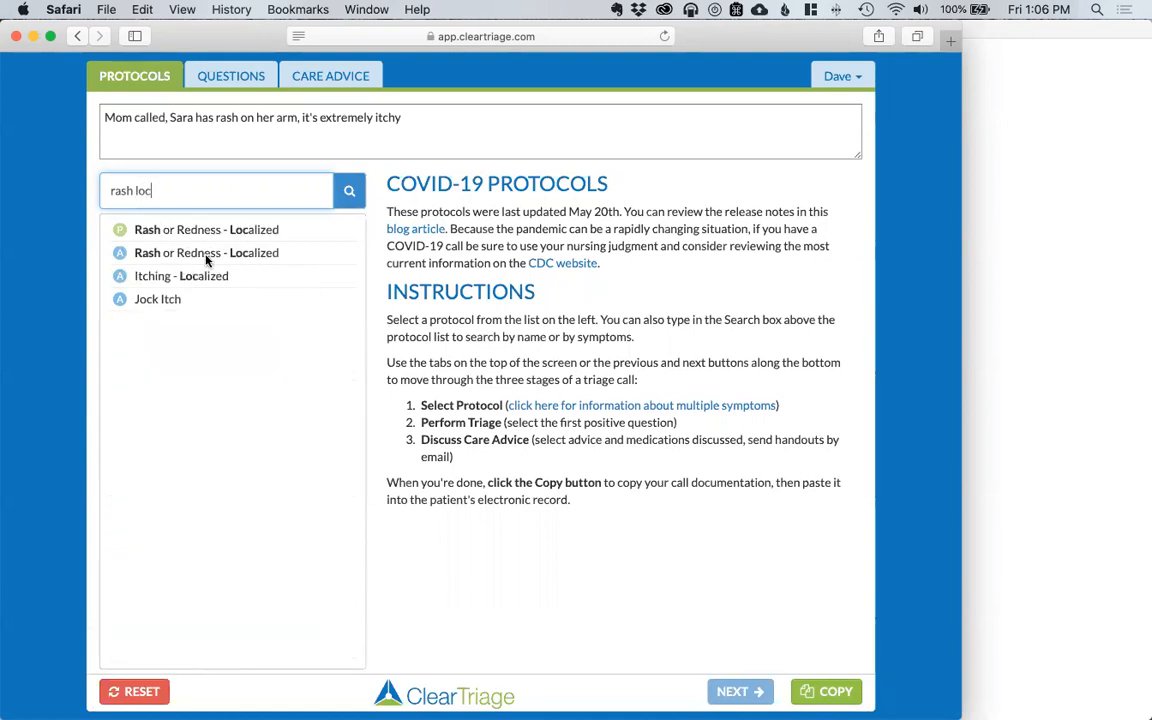
left_click(237, 252)
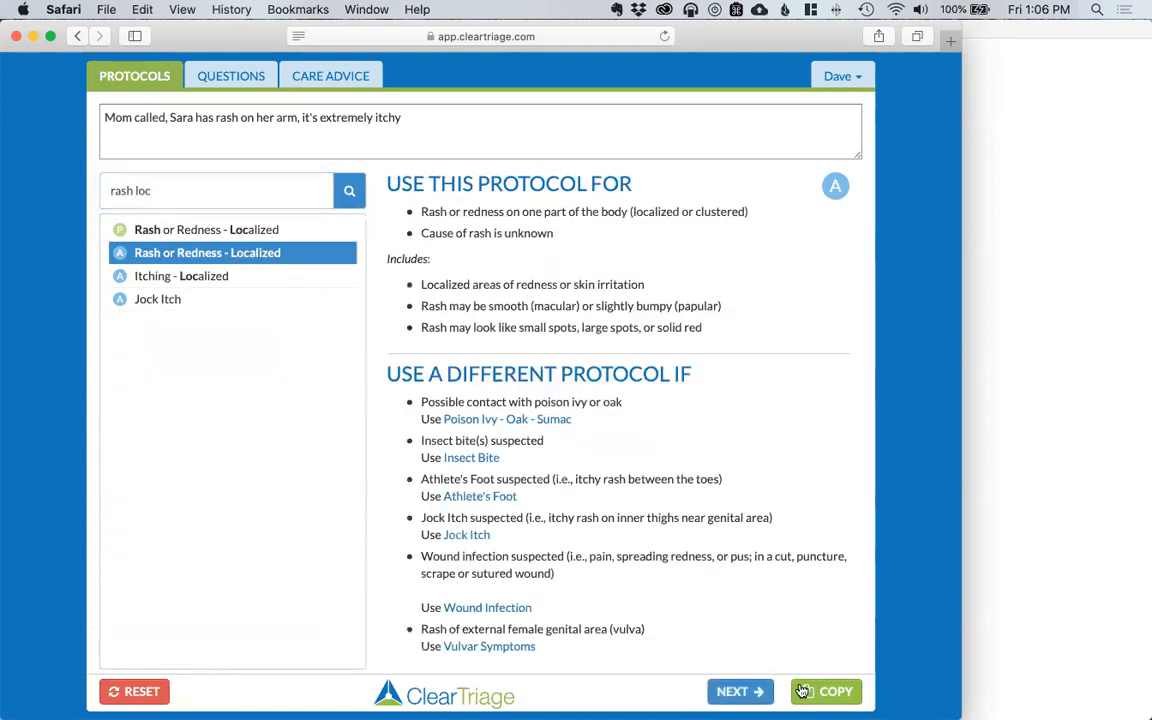
left_click(738, 690)
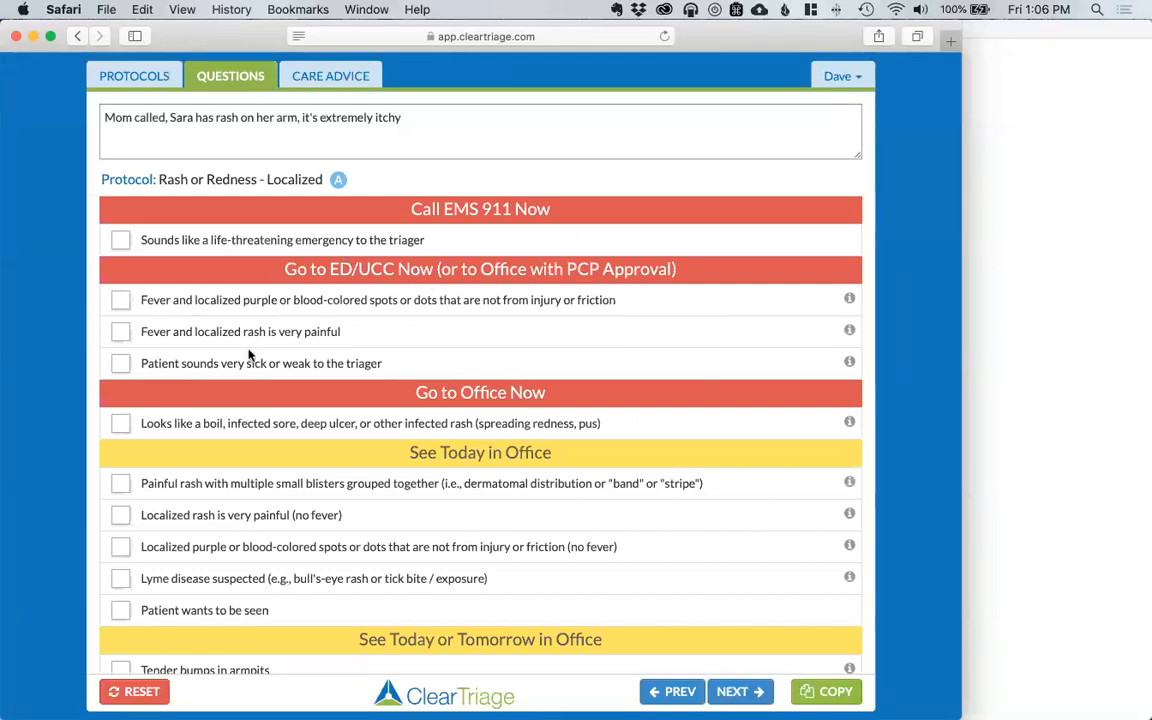
scroll(249, 355, "down", 5)
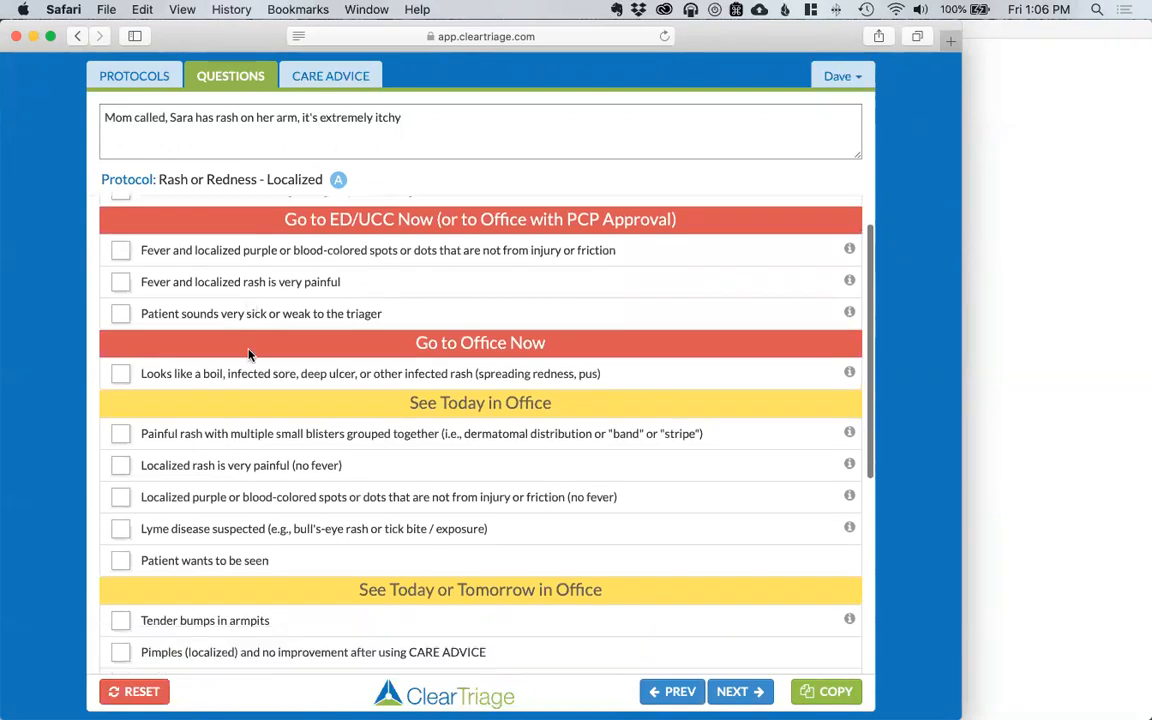
scroll(249, 350, "down", 1)
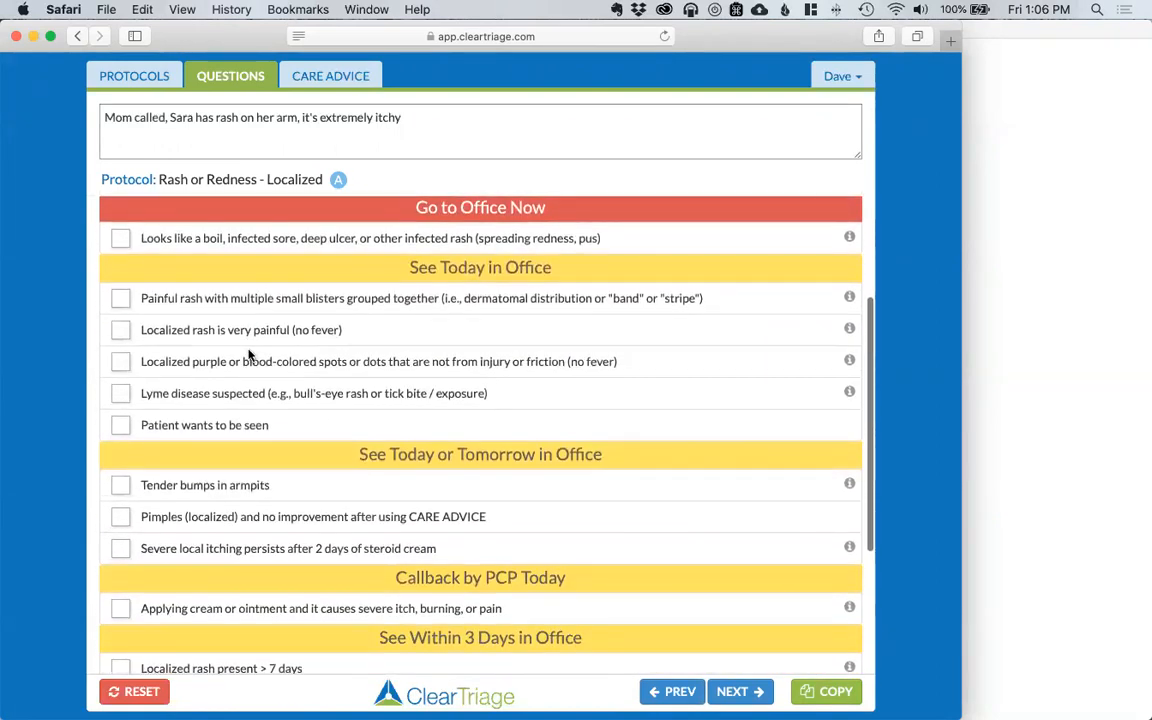
scroll(249, 355, "up", 5)
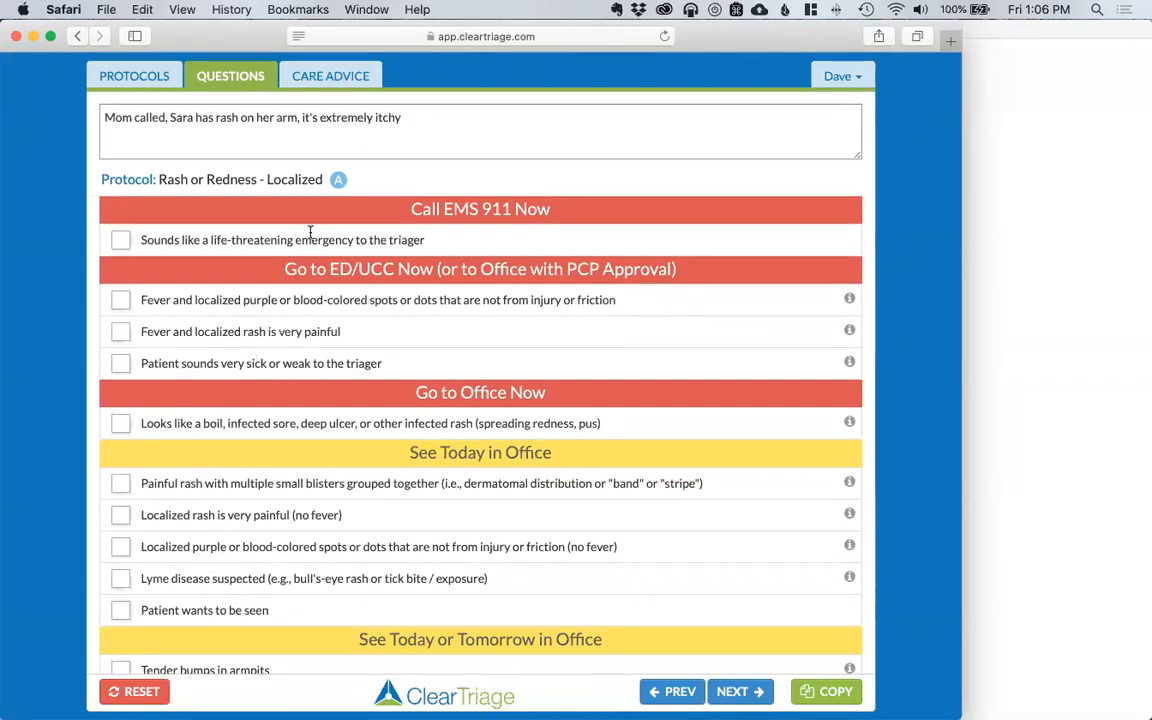
left_click(134, 76)
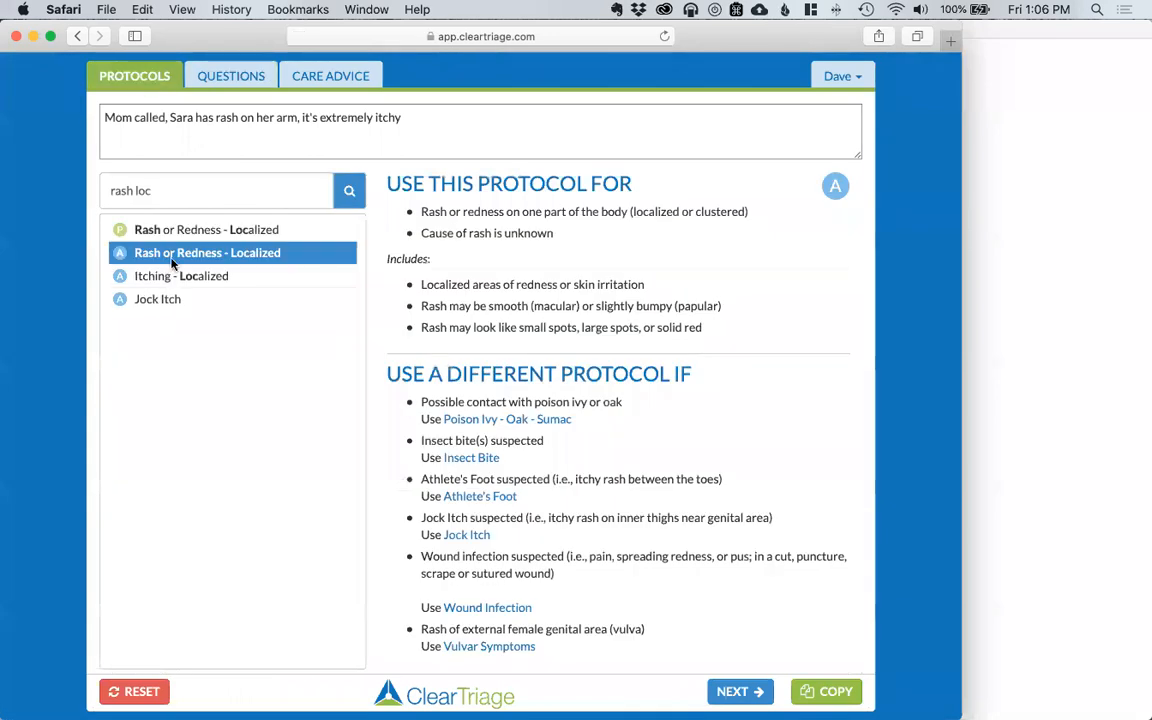
Step: Switch to the pediatric Rash or Redness - Localized protocol, mark Severe itching positive, and copy the notes
left_click(145, 228)
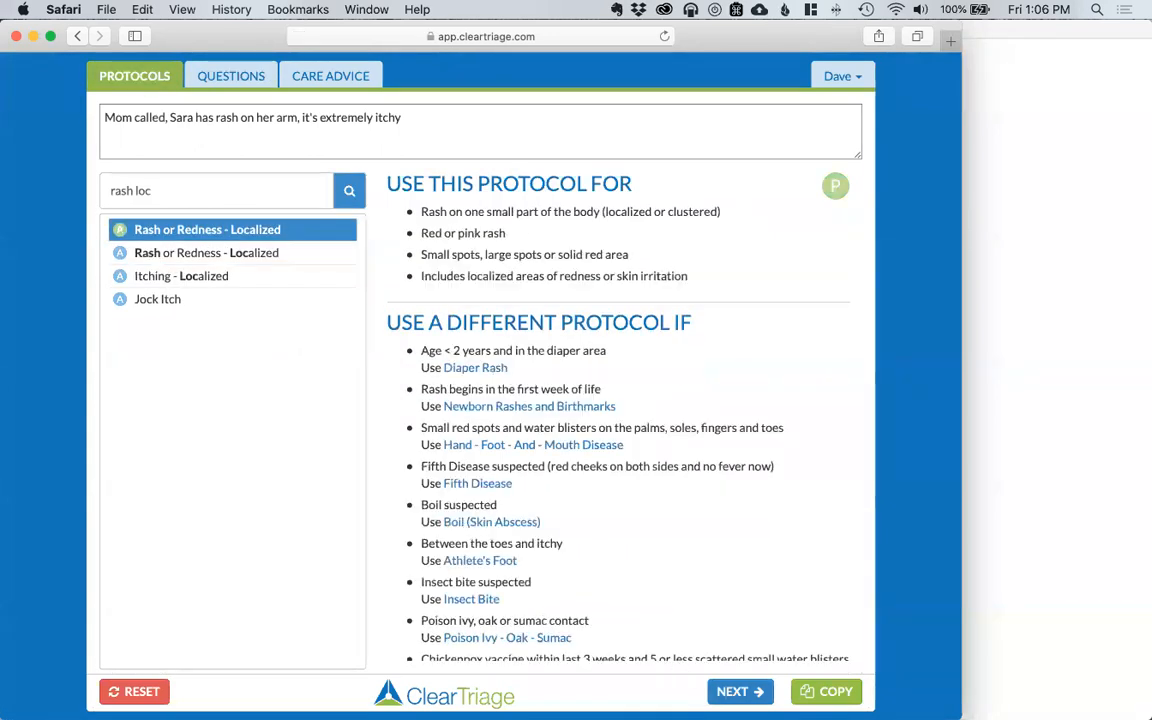
left_click(738, 691)
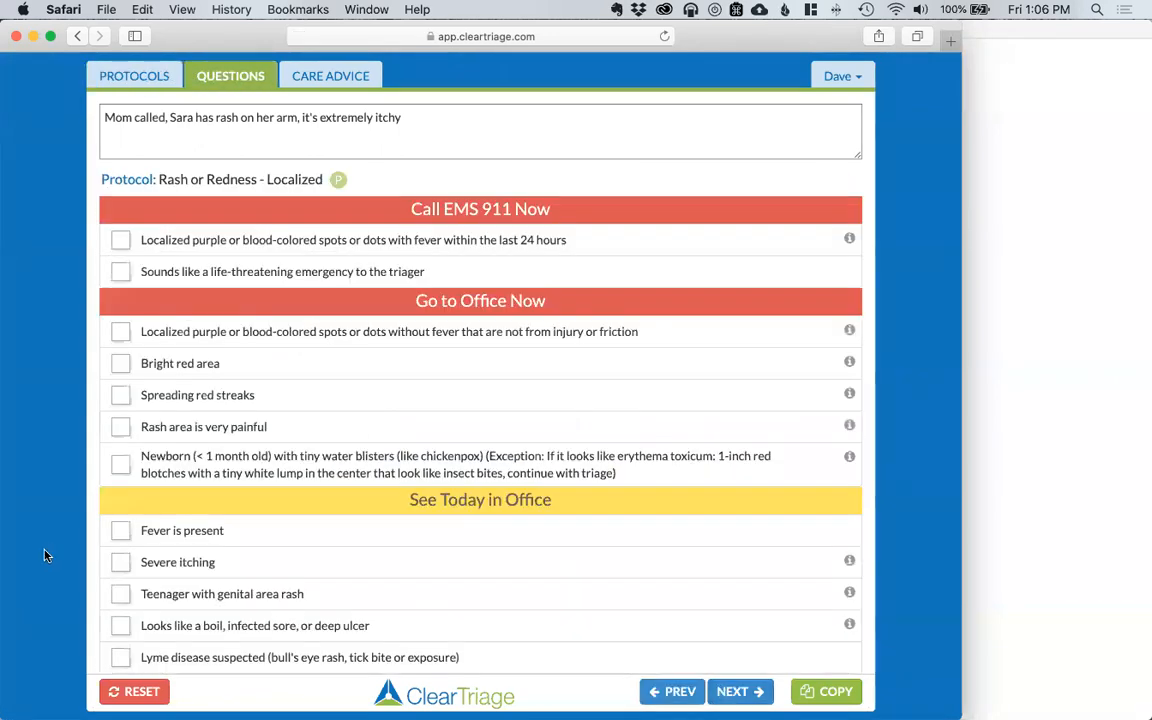
left_click(121, 564)
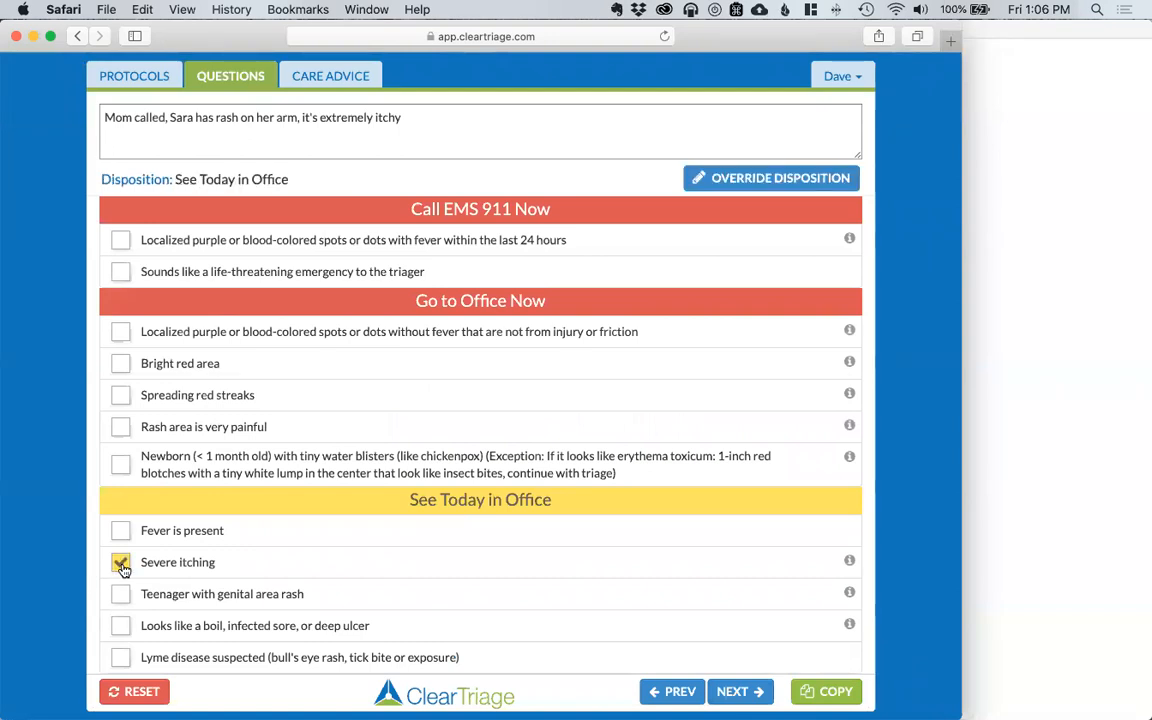
left_click(826, 691)
left_click(1067, 396)
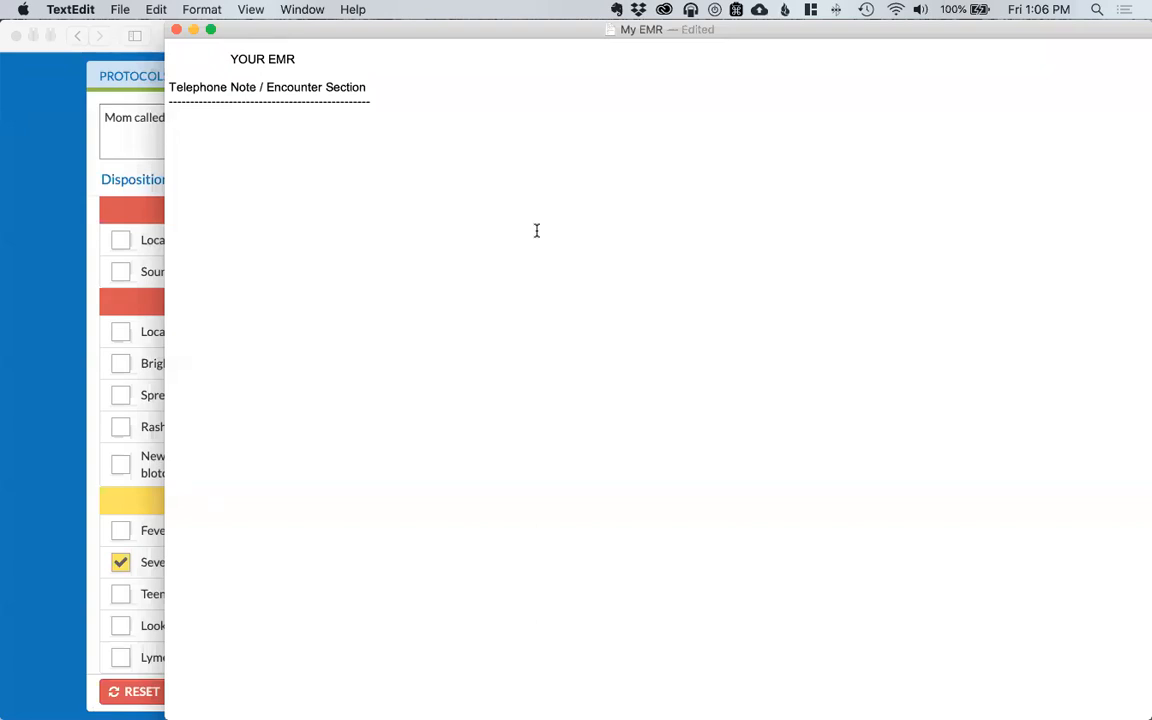
Step: Paste the call notes into My EMR and change 'Today in Office' to 'by Video Visit'
key("super+v")
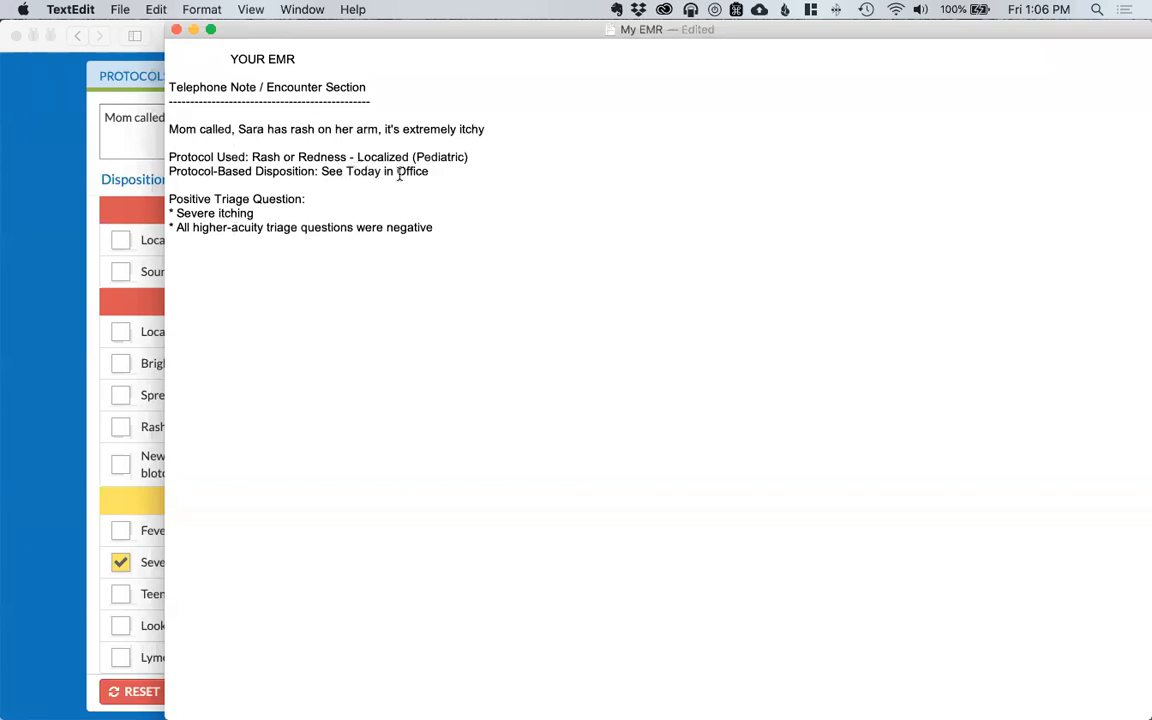
left_click_drag(346, 171, 417, 172)
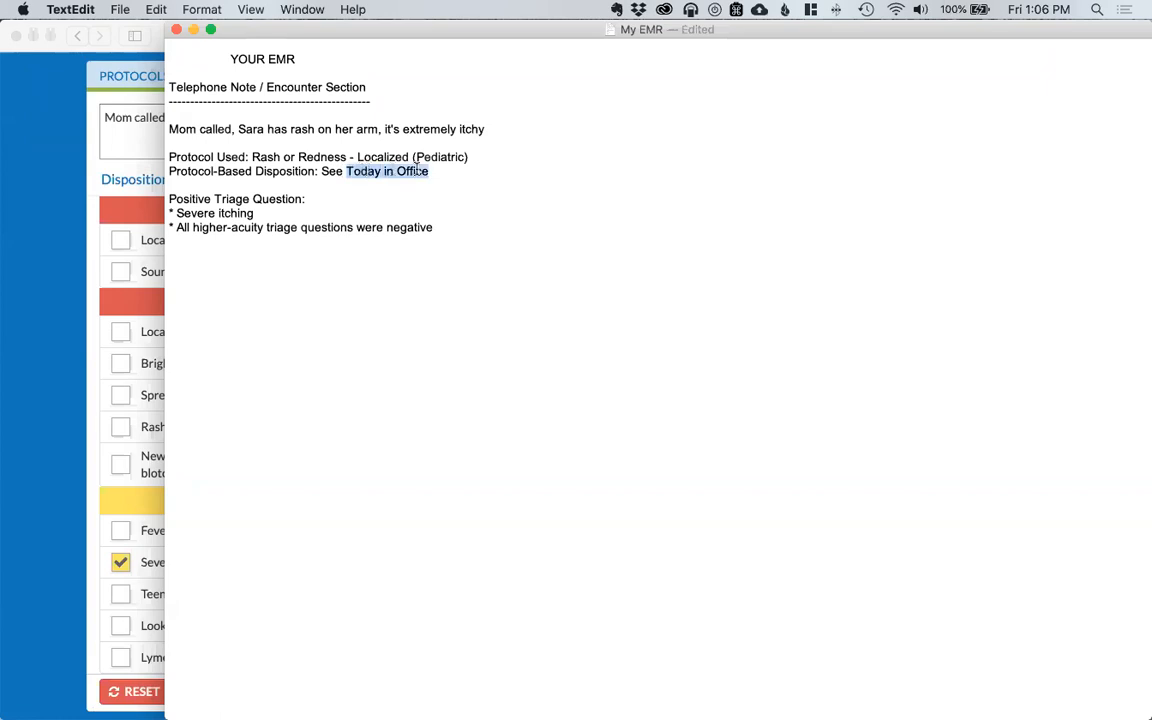
type("by Video Visit")
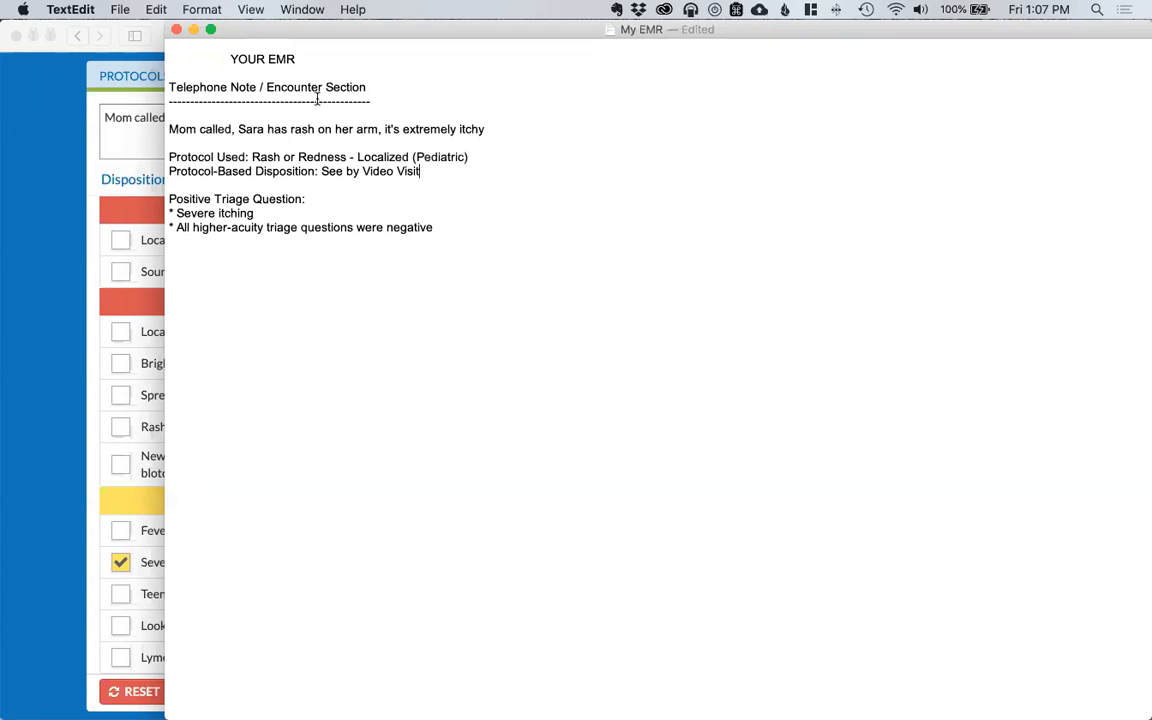
left_click(80, 232)
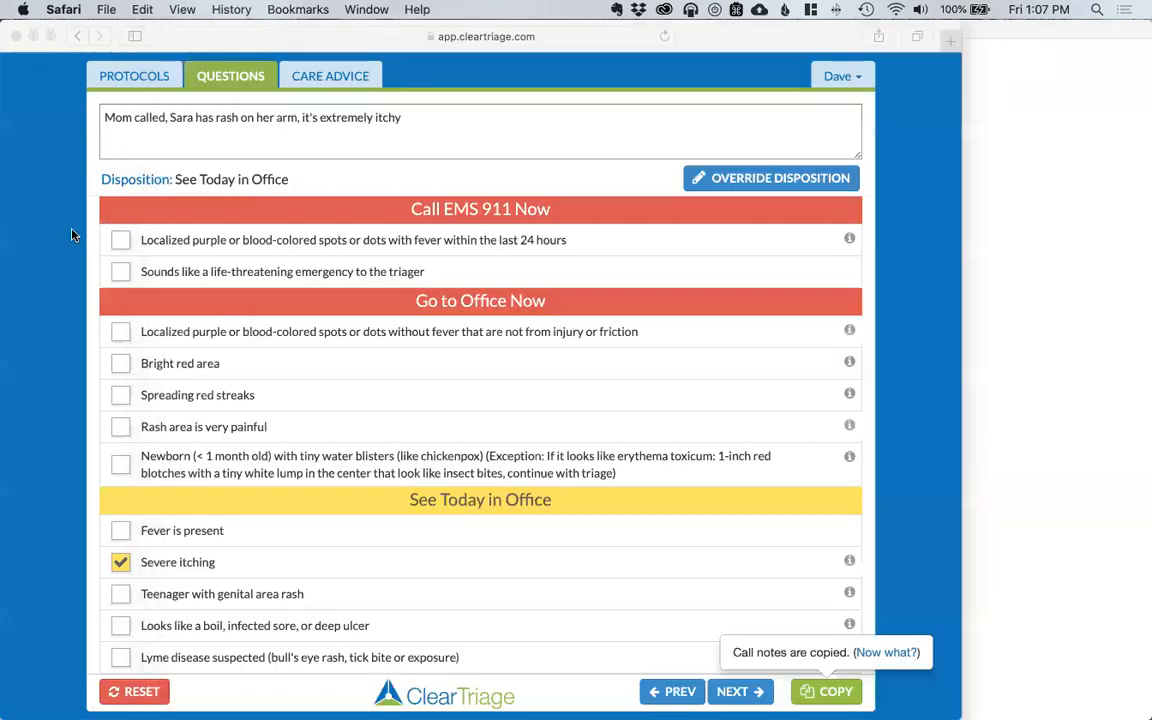
Step: Go to Customization from the account menu and sign in with the administrator e-mail and password
left_click(848, 78)
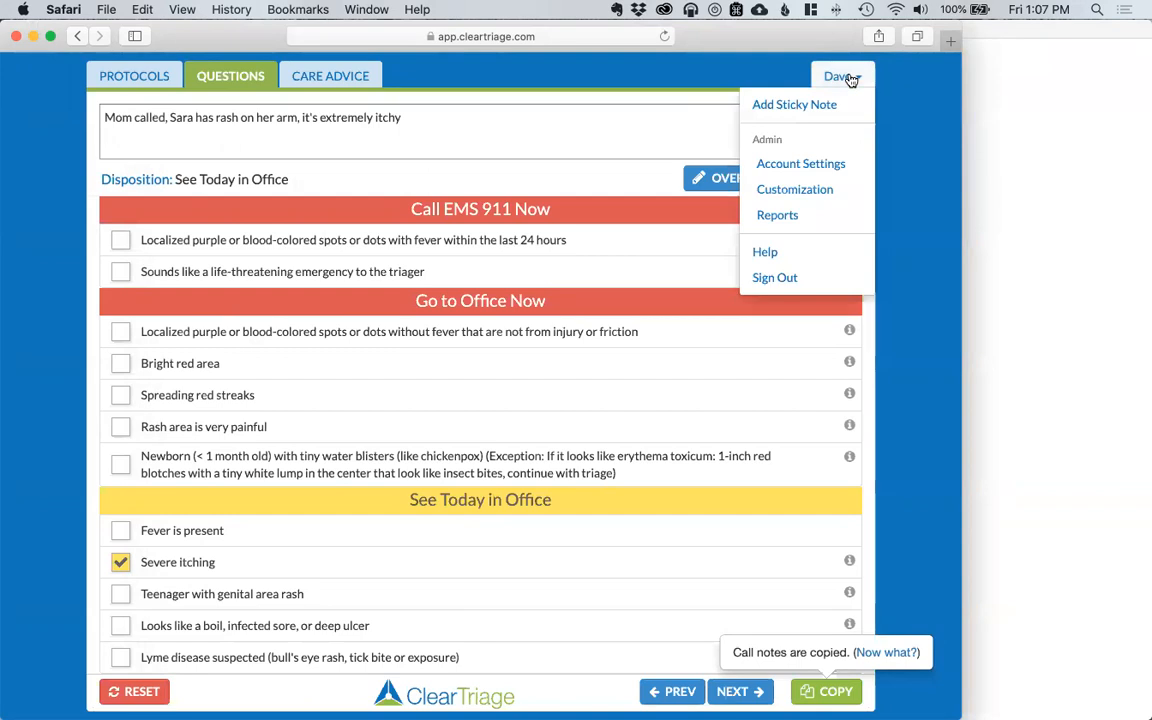
left_click(817, 190)
left_click(652, 234)
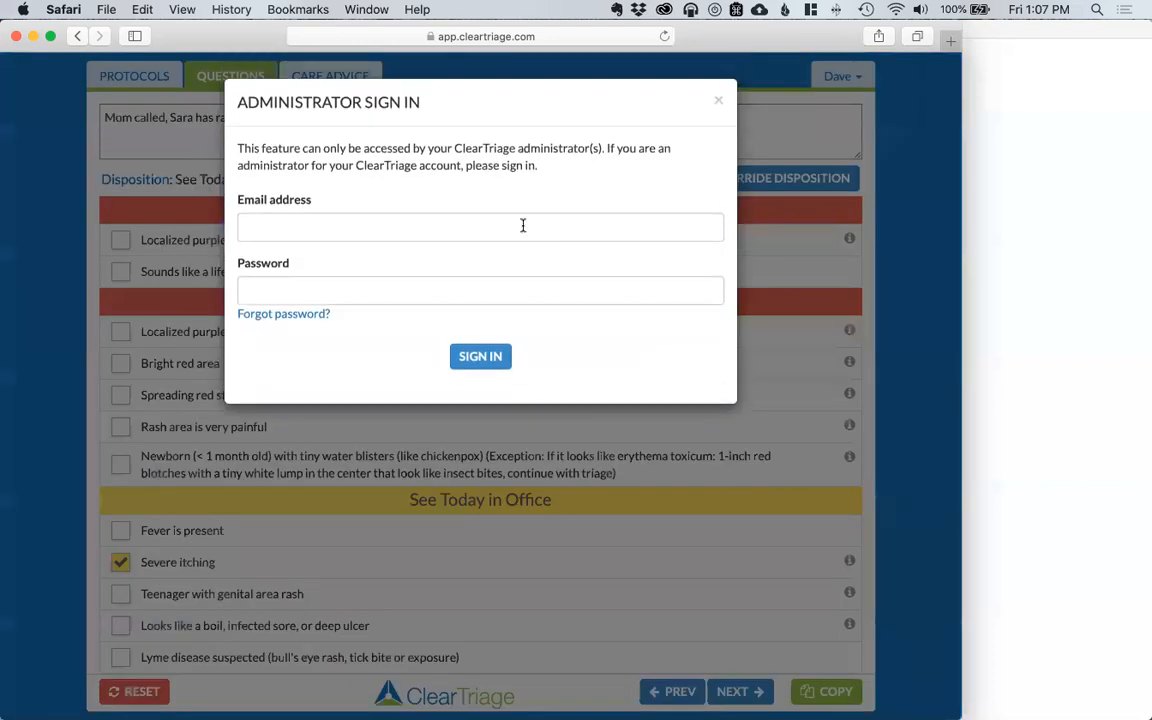
left_click(522, 226)
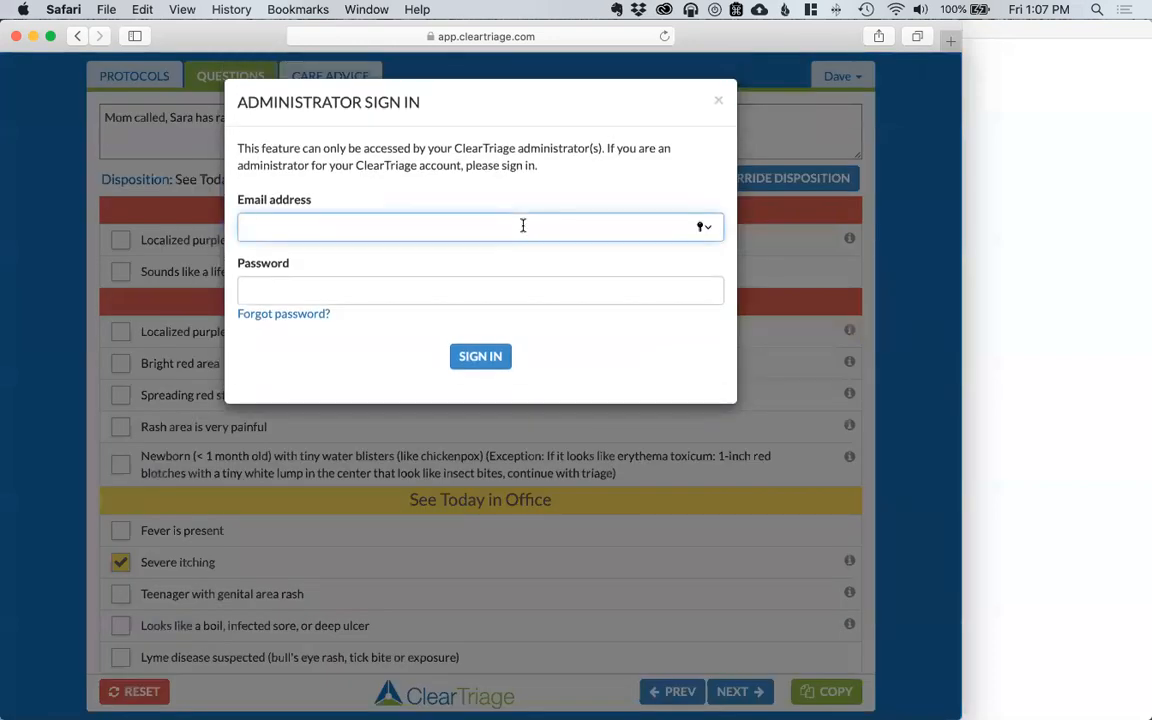
key("Tab")
type("••••••••")
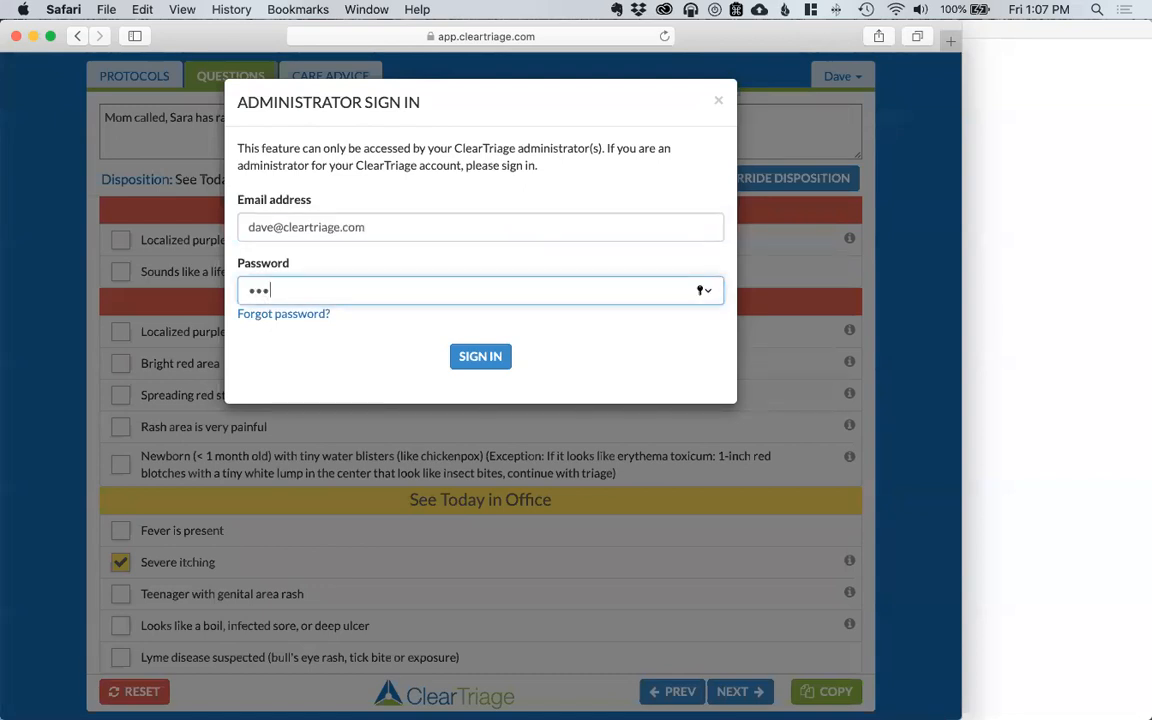
left_click(484, 357)
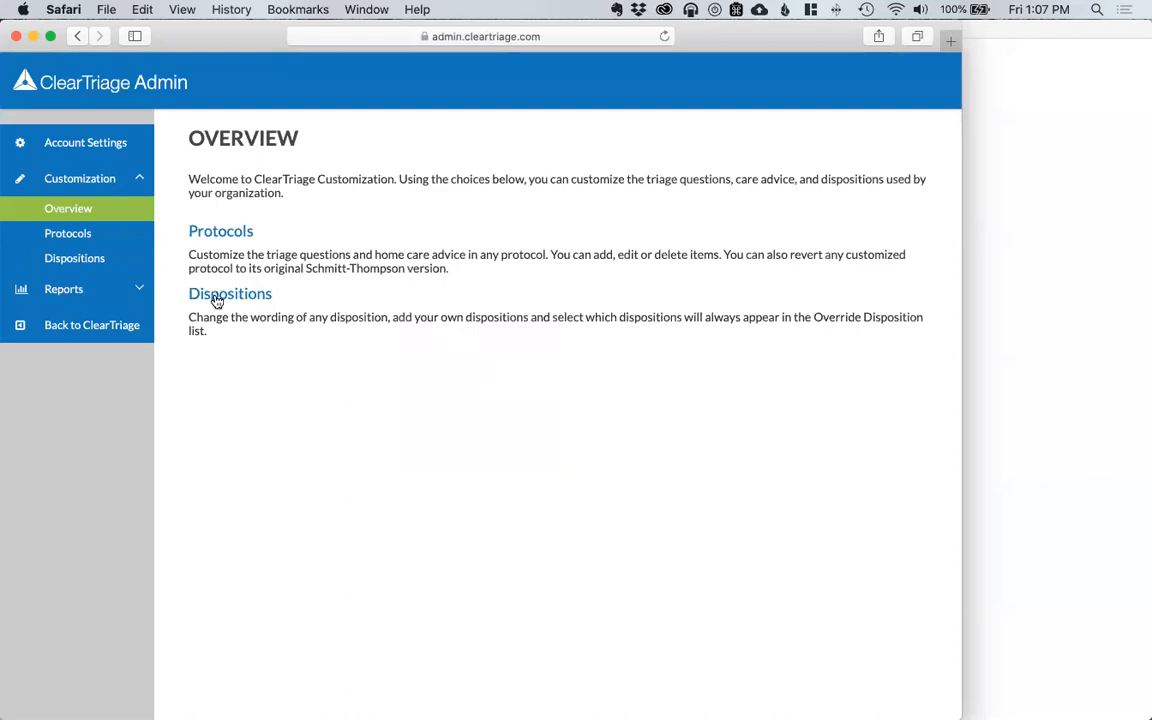
Step: Add a new See by Video Visit disposition on the Dispositions page
left_click(198, 293)
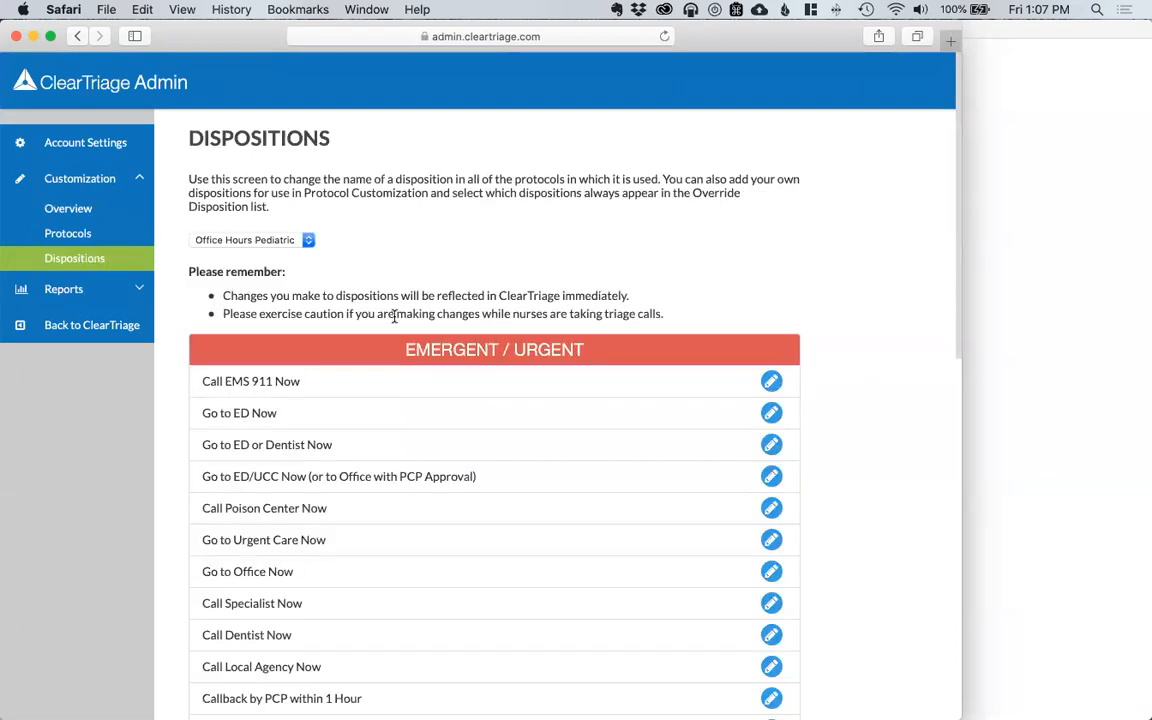
scroll(440, 330, "down", 3)
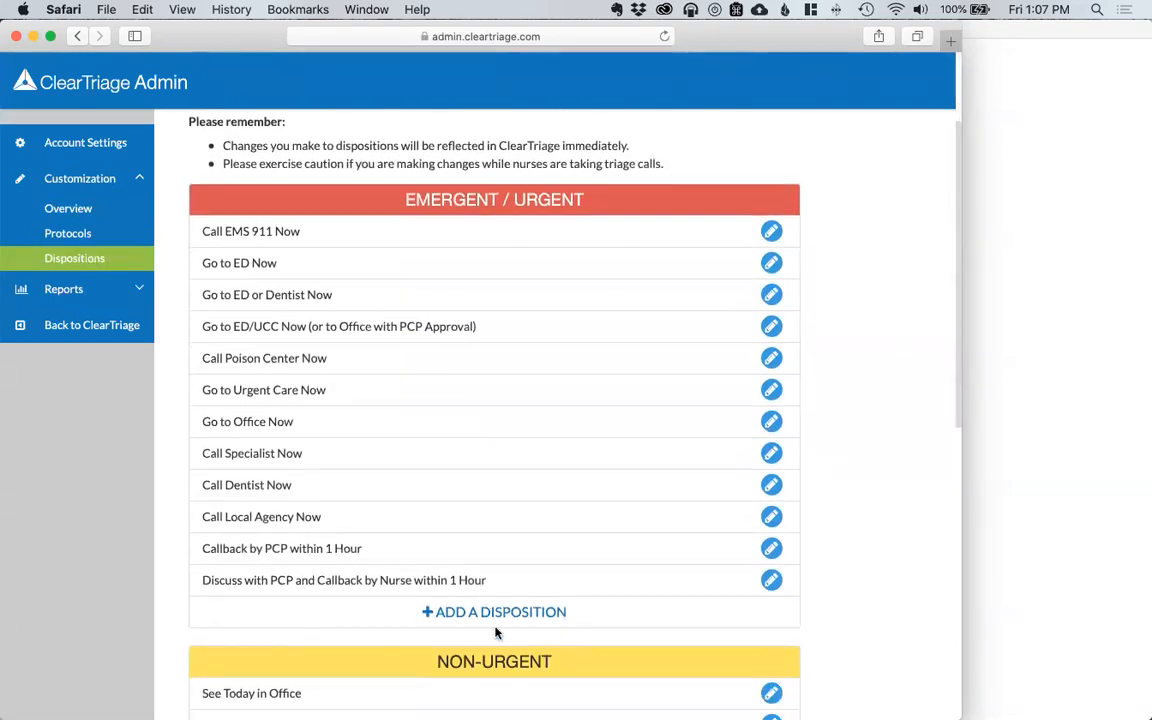
left_click(496, 616)
left_click(365, 368)
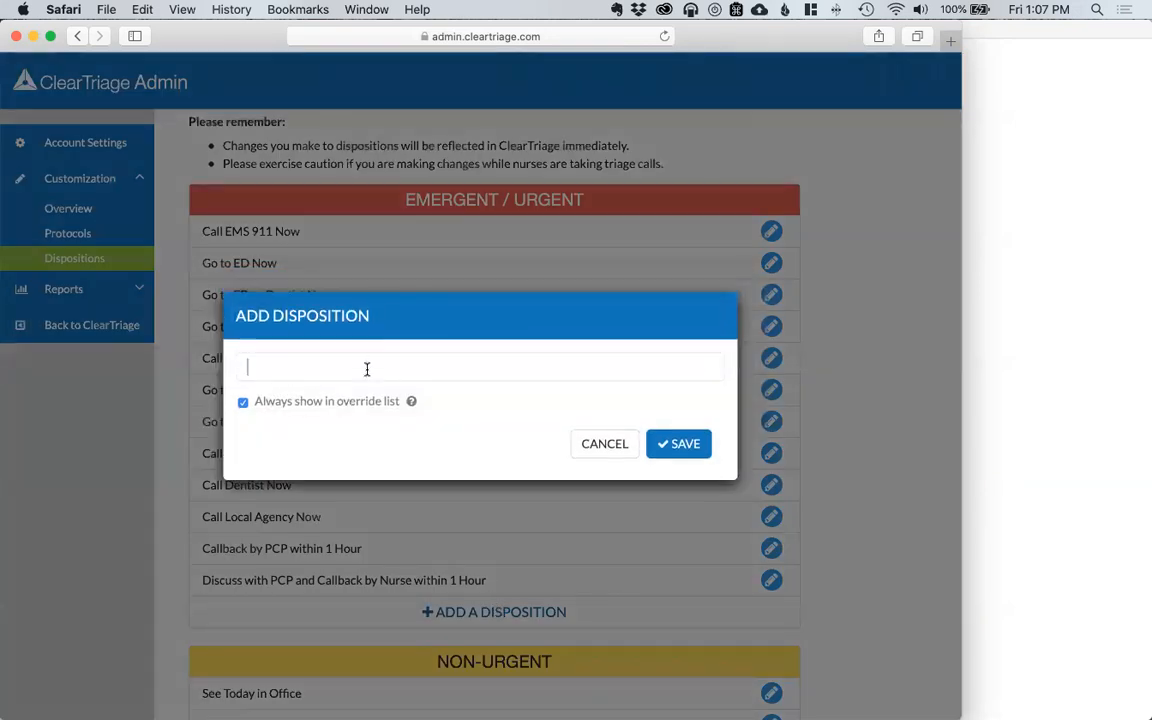
type("See by ")
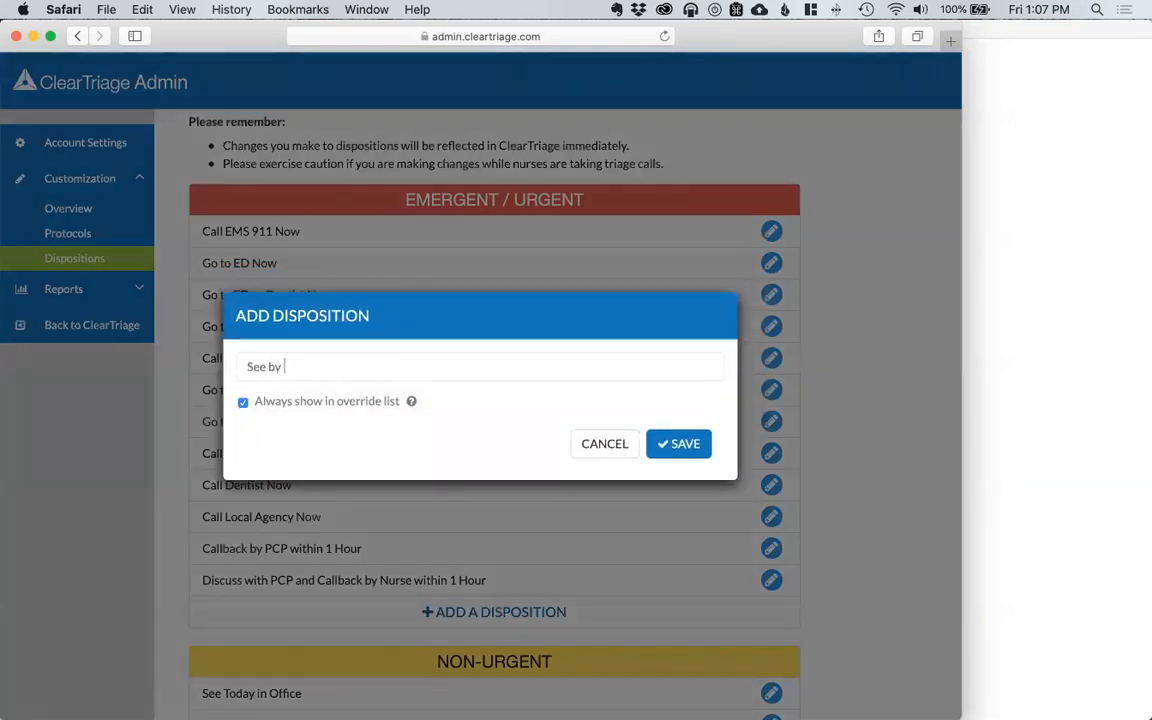
type("Video Visit")
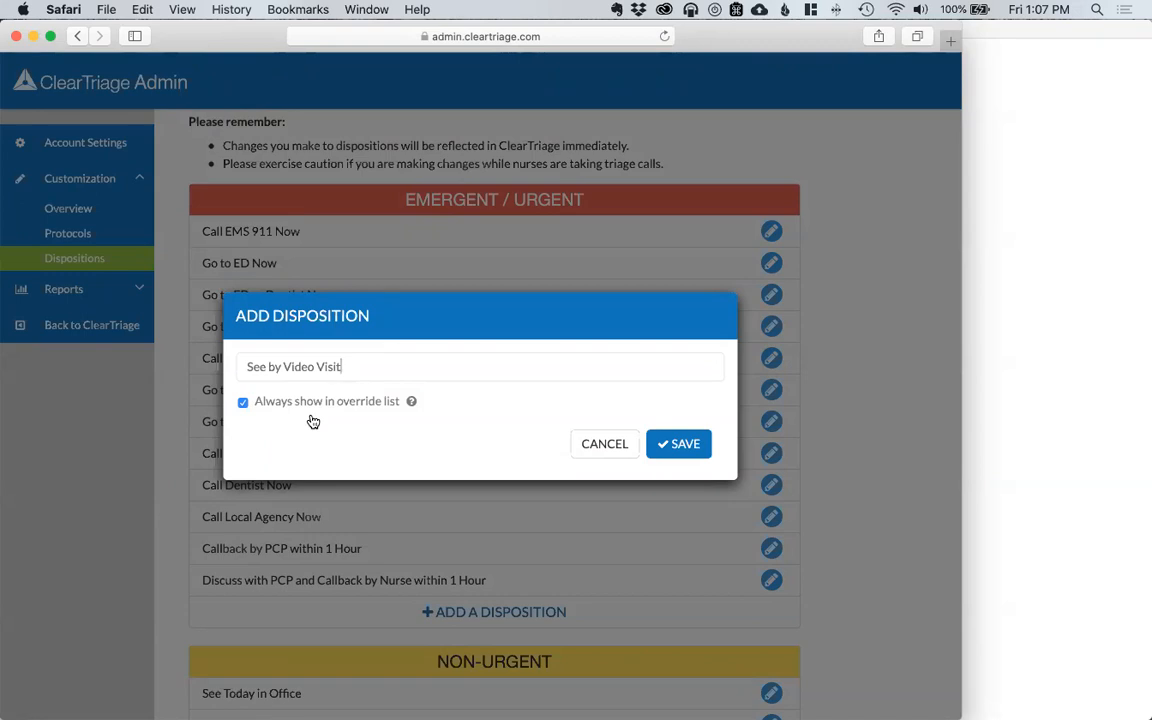
left_click(683, 445)
Step: Add See by Video Visit to the Office Hours Adult protocol set too, then return to triage
scroll(394, 299, "up", 3)
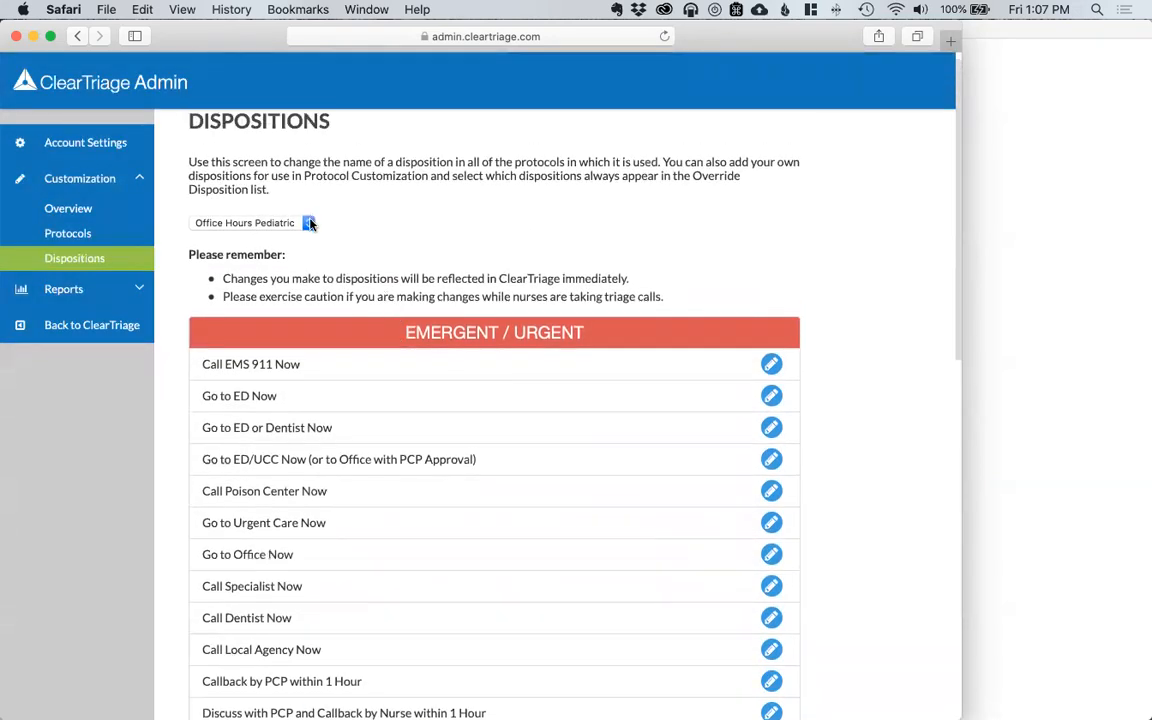
left_click(310, 222)
left_click(303, 211)
scroll(365, 290, "down", 4)
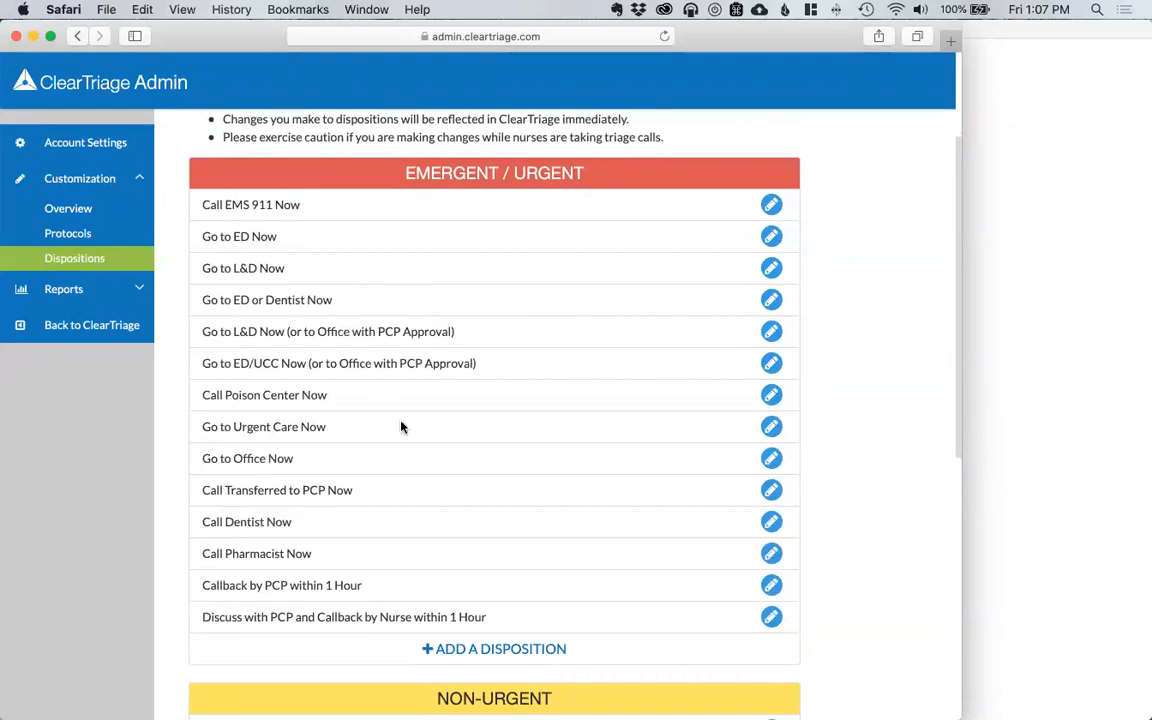
left_click(487, 650)
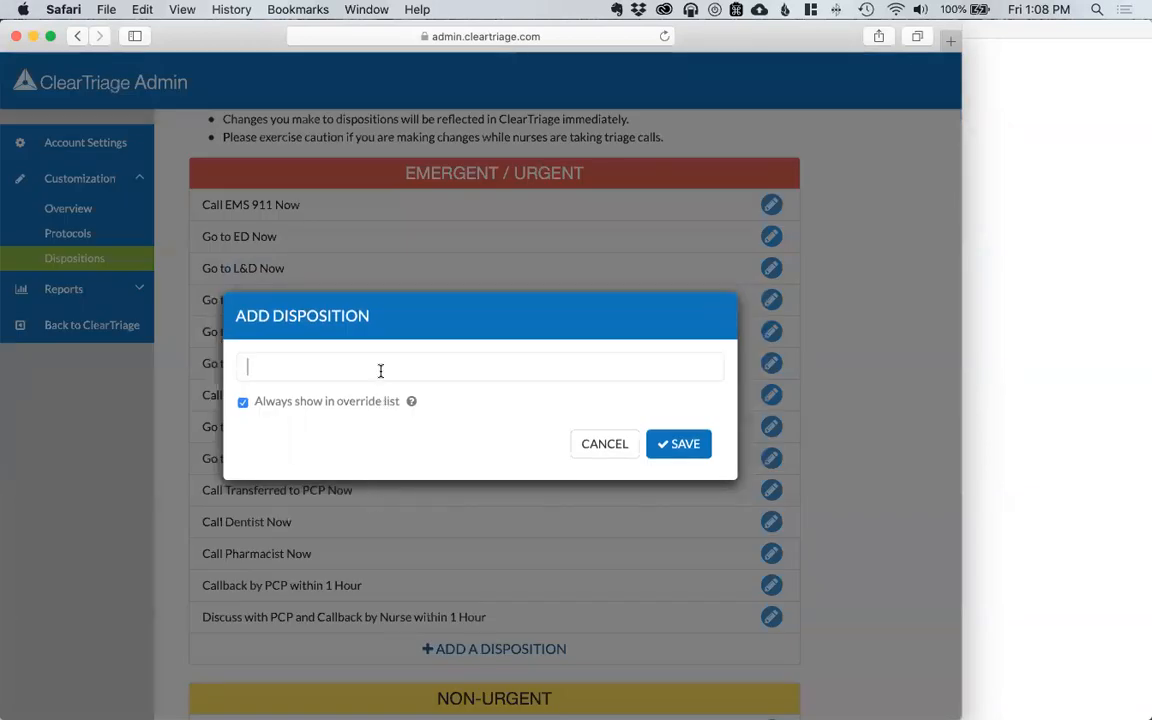
type("See by Video Visit")
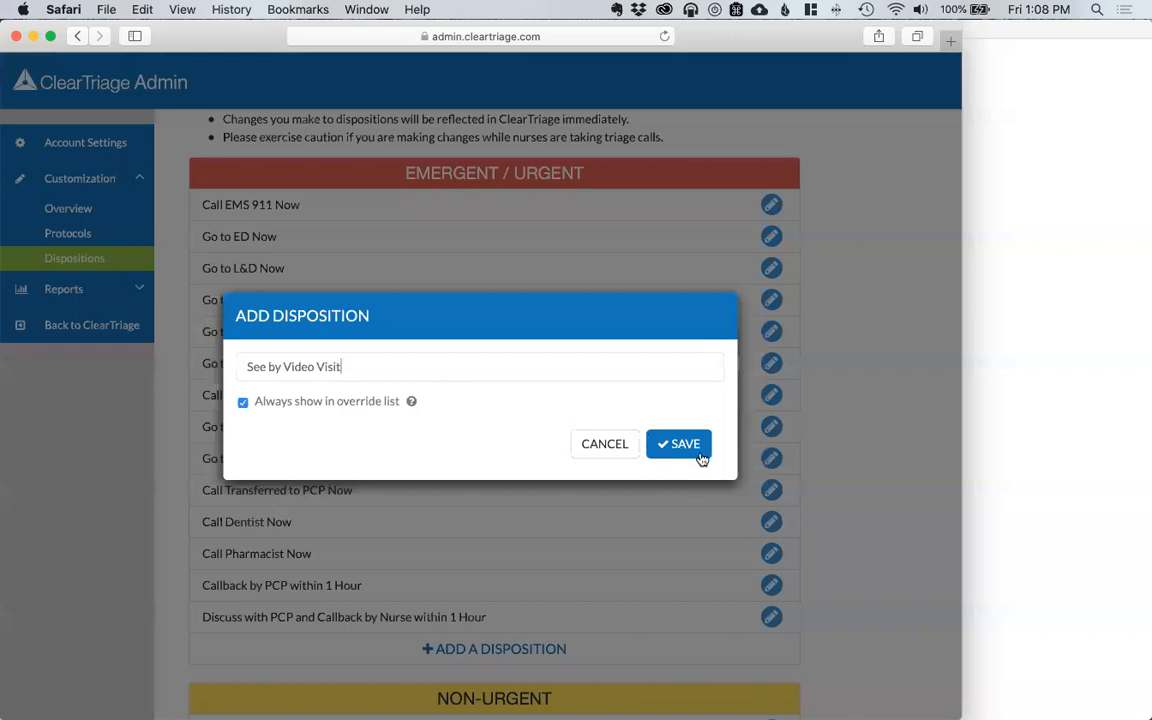
left_click(698, 452)
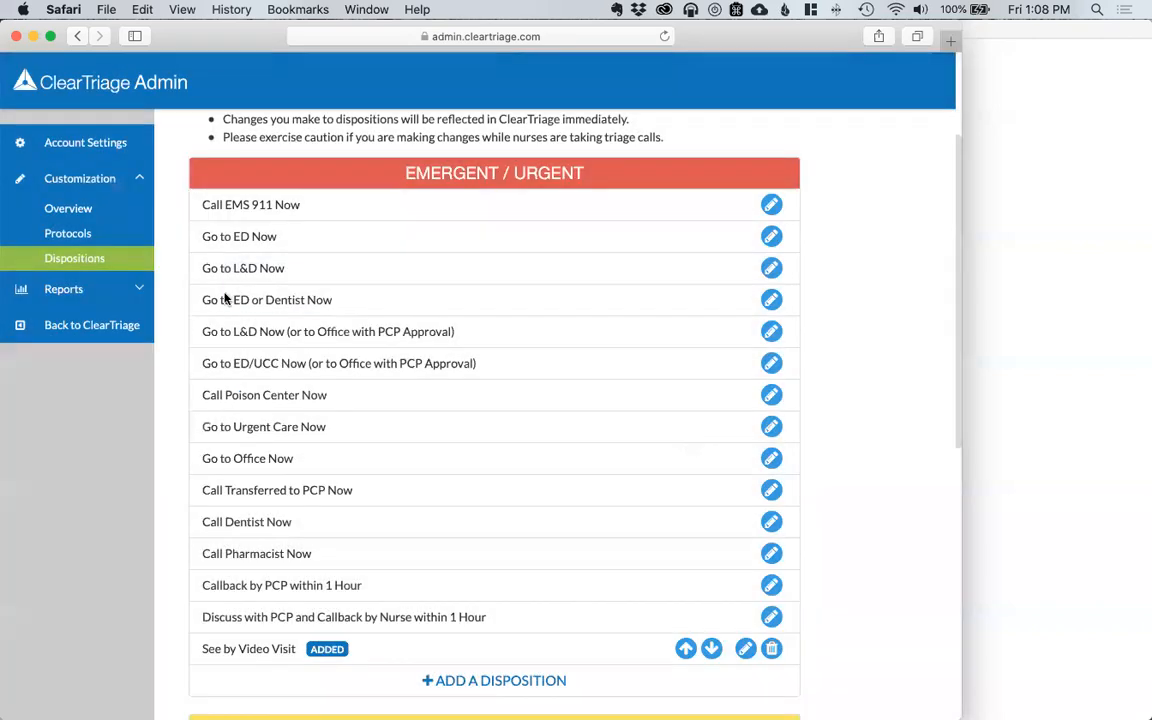
left_click(91, 326)
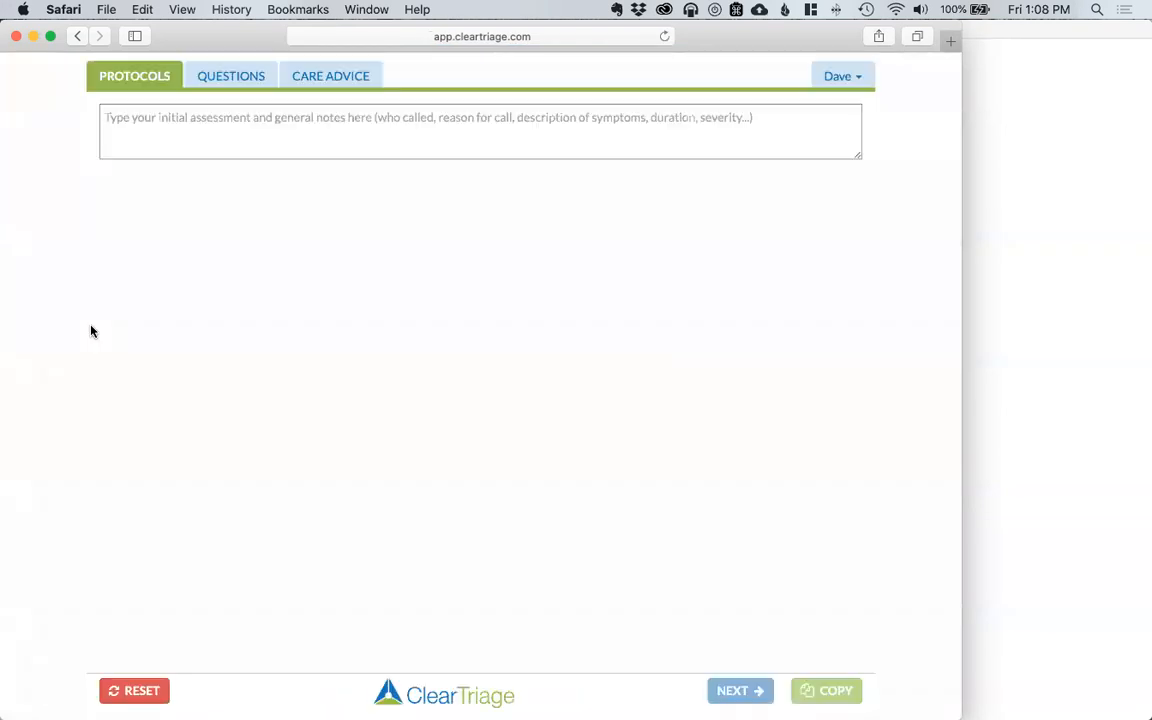
Step: Note mom's call about her child's rash, pick pediatric Rash or Redness - Localized, and mark Severe itching
left_click(218, 132)
type("Mom called, S")
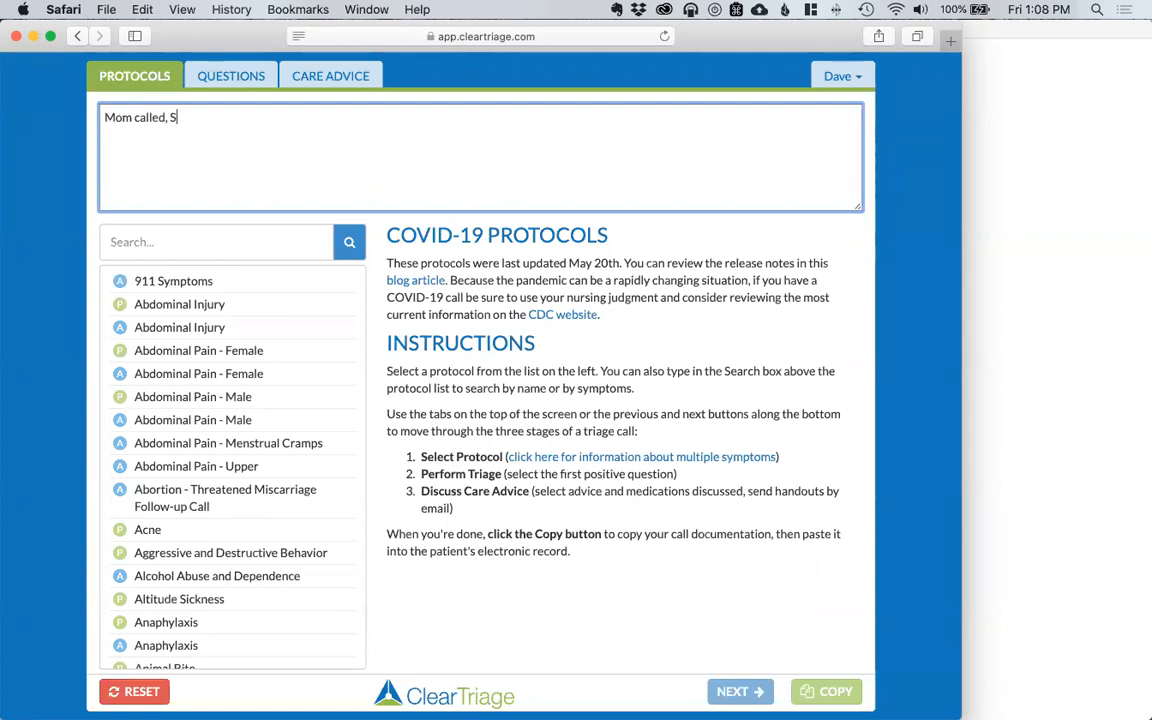
type("ara with rash")
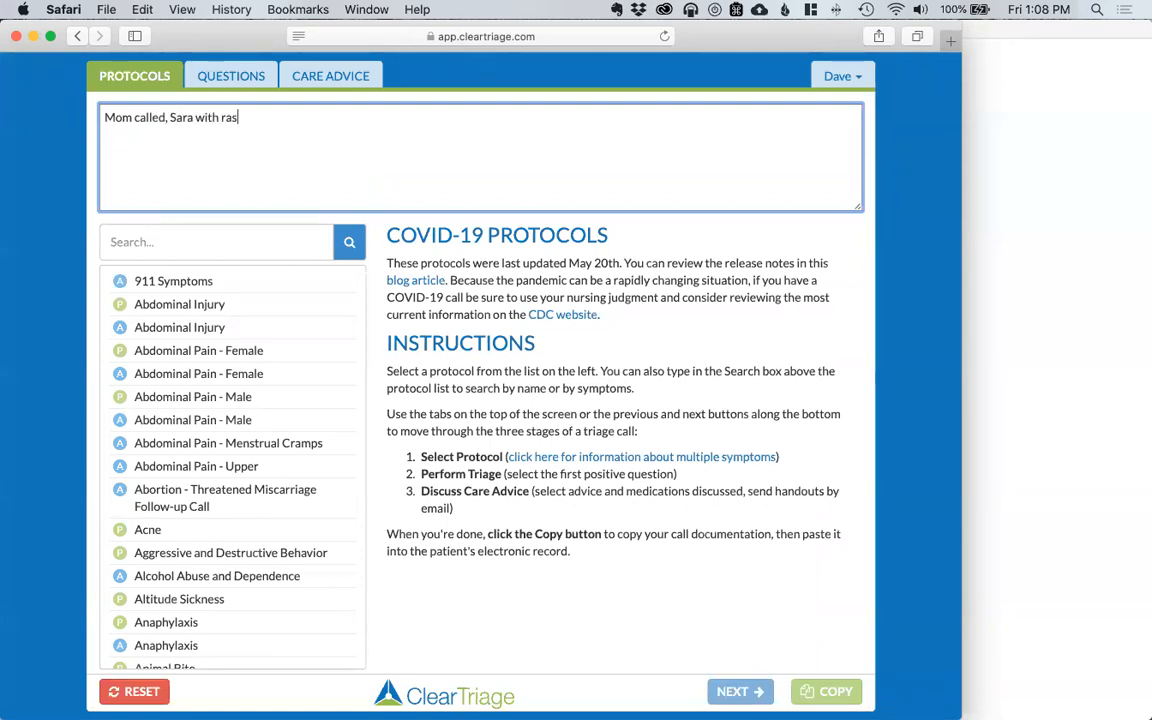
left_click(176, 245)
type("rash loc")
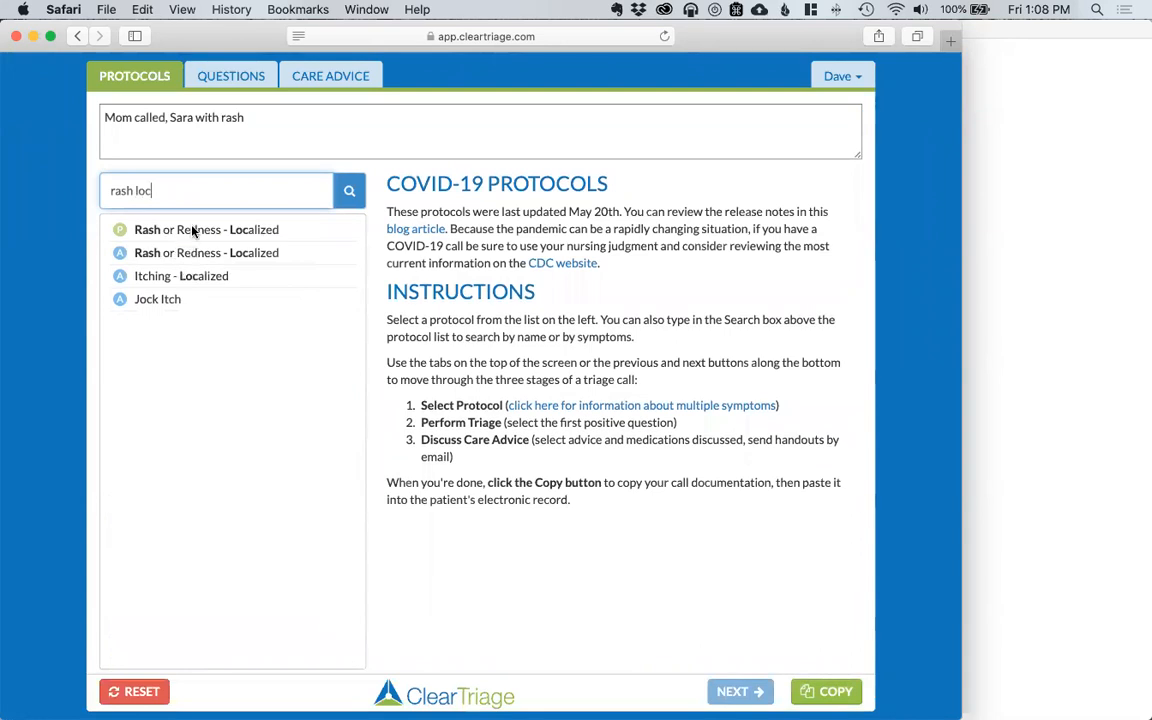
left_click(180, 229)
left_click(740, 690)
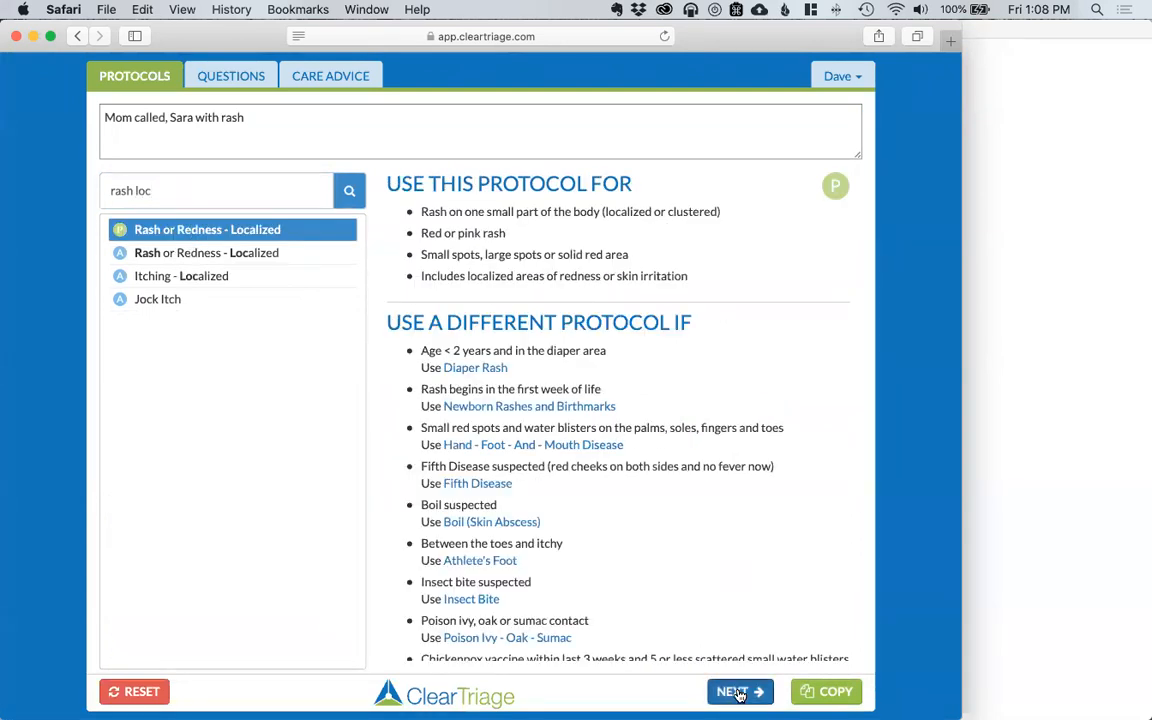
left_click(119, 561)
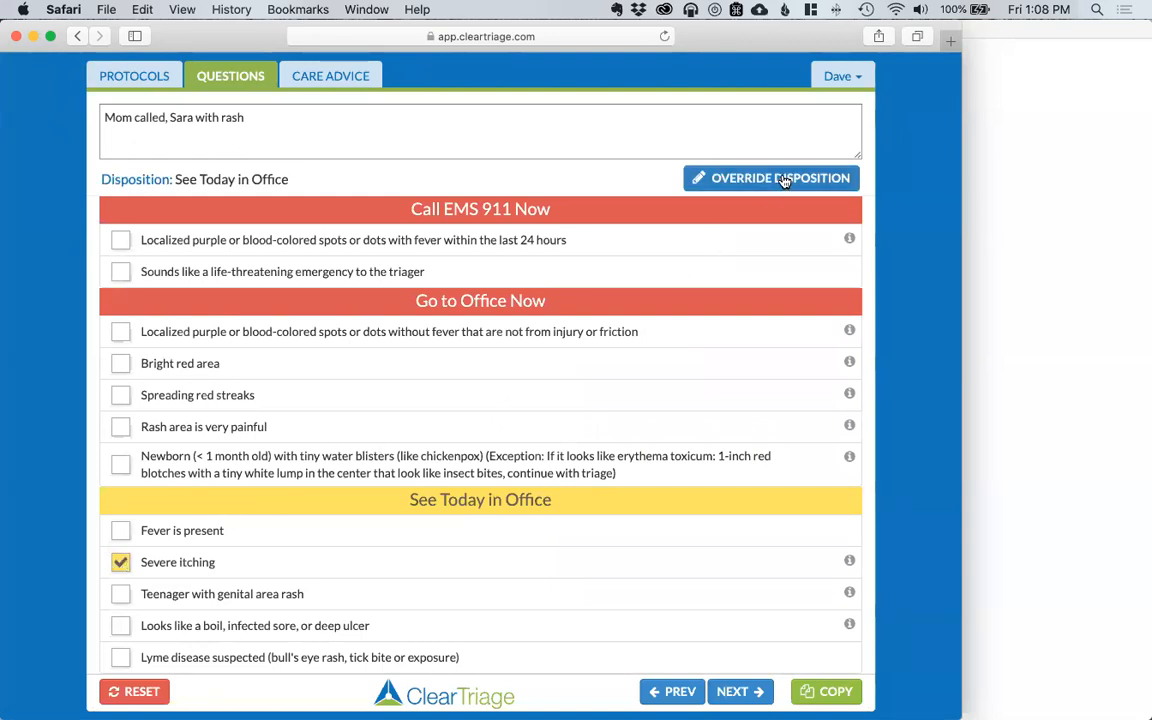
Step: Override the disposition to See by Video Visit with Nurse judgment as the reason
left_click(783, 180)
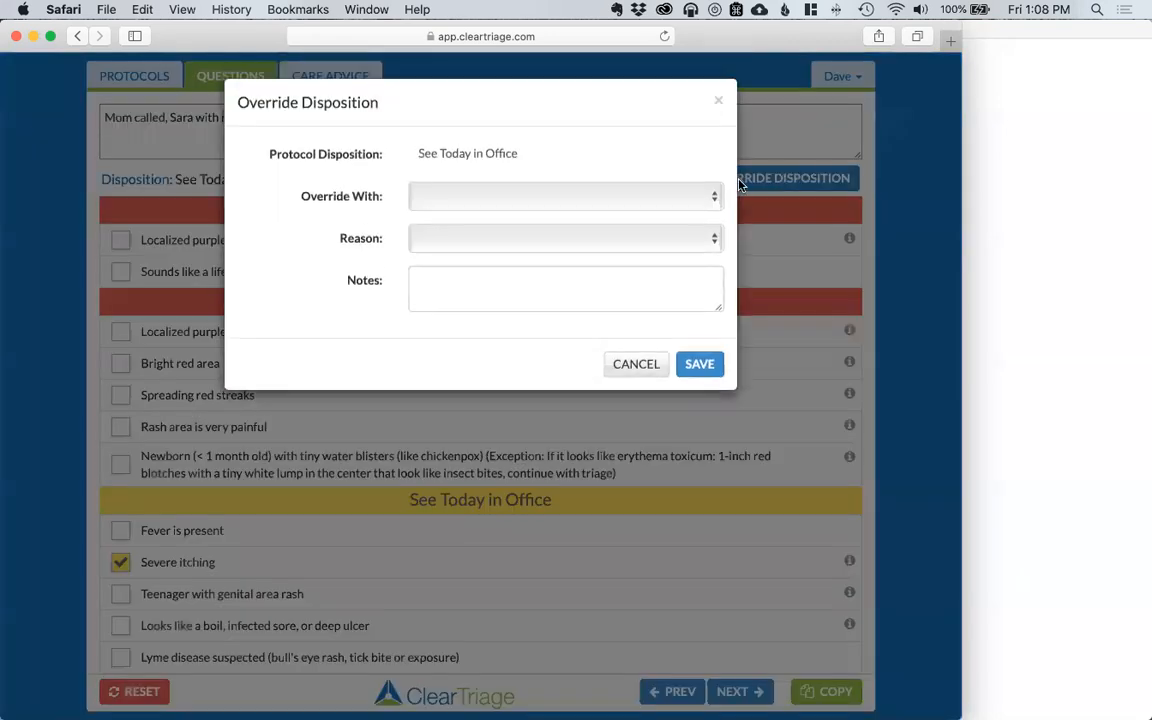
left_click(700, 197)
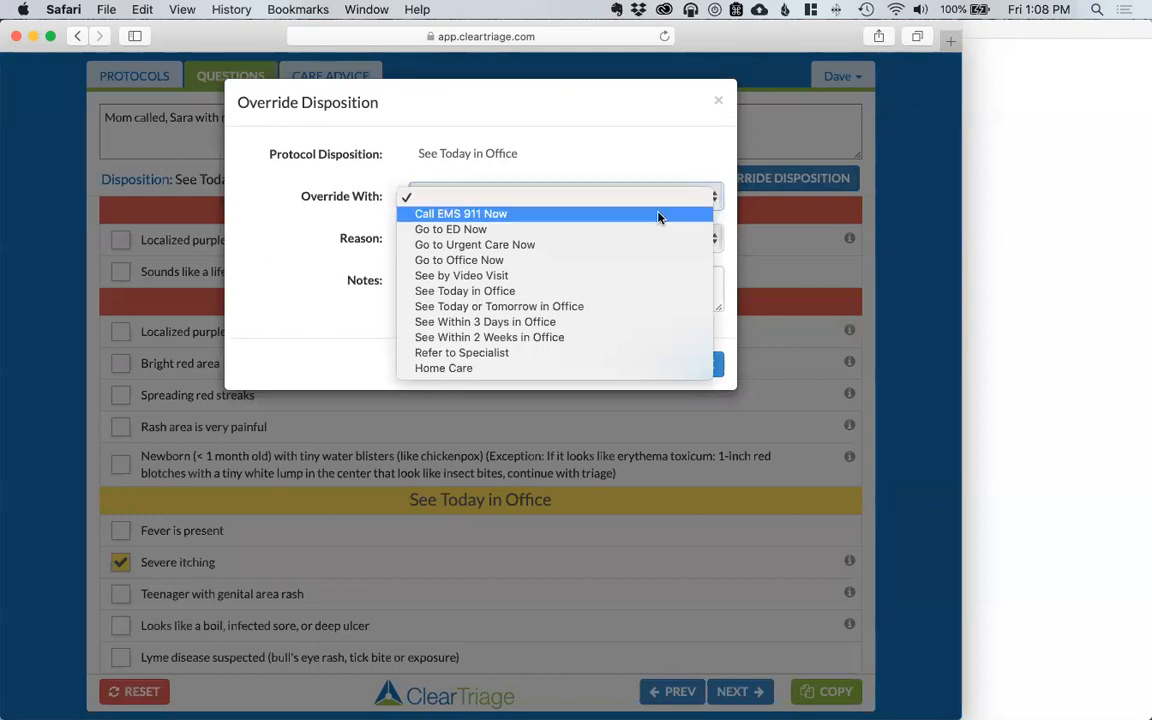
left_click(535, 277)
left_click(570, 238)
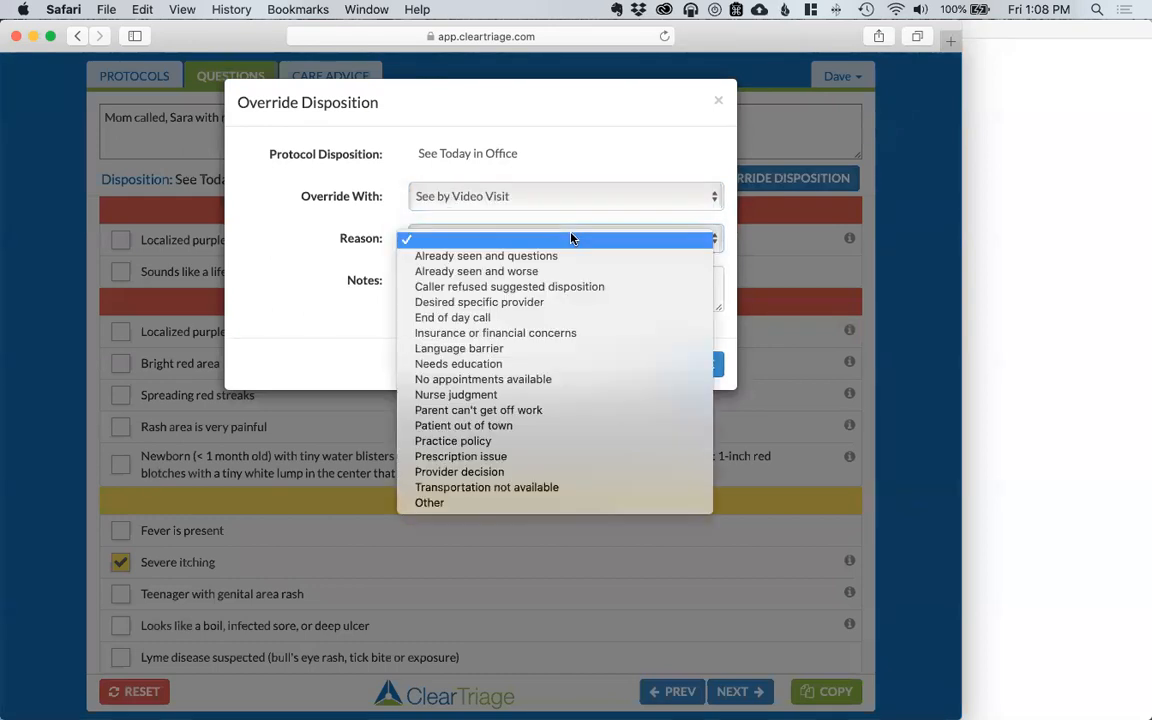
left_click(503, 395)
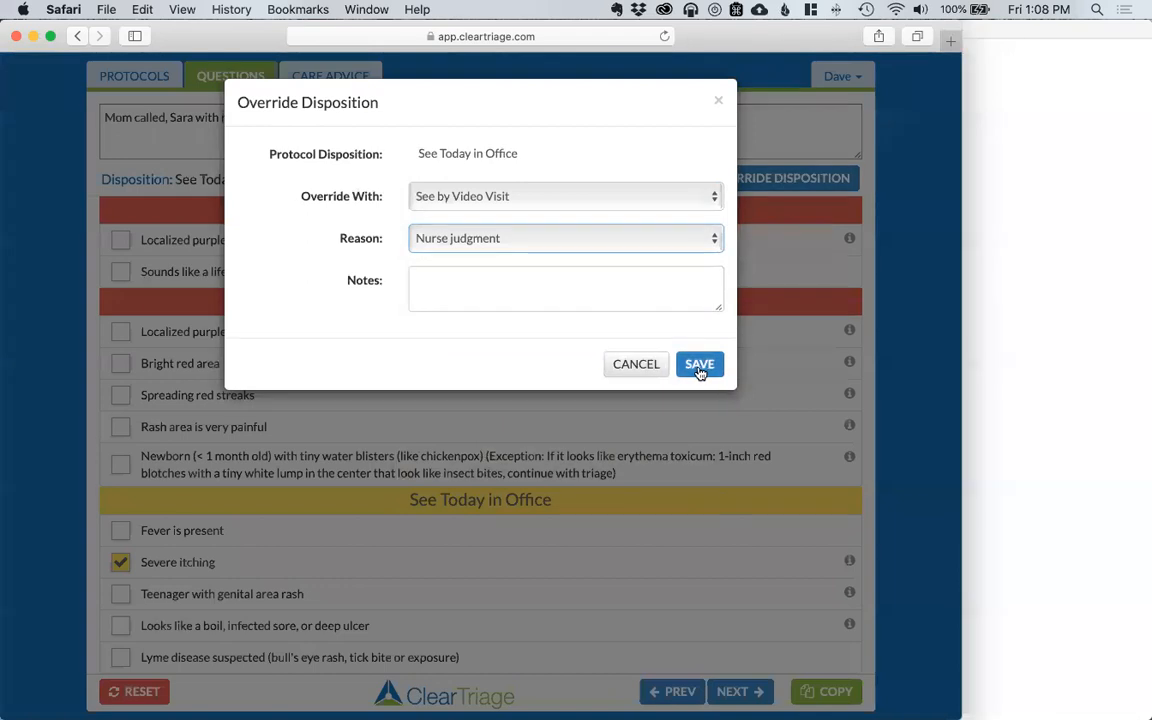
left_click(697, 364)
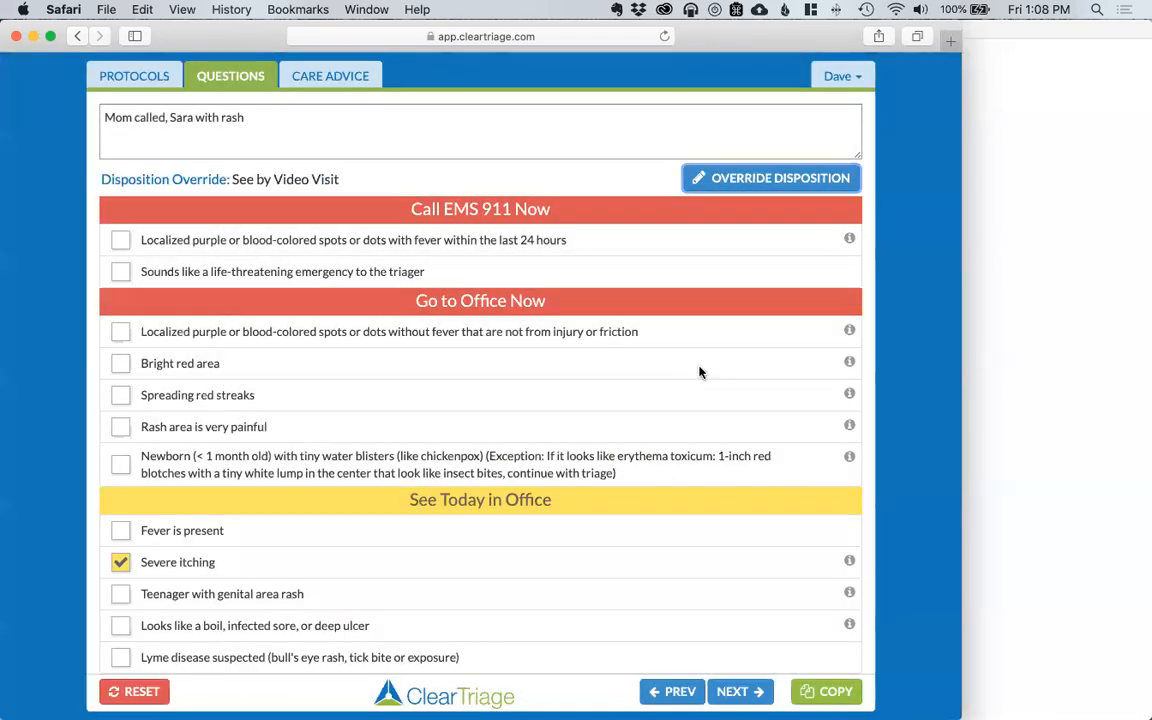
Step: Copy the updated call notes and paste them into My EMR in place of the earlier note
left_click(826, 691)
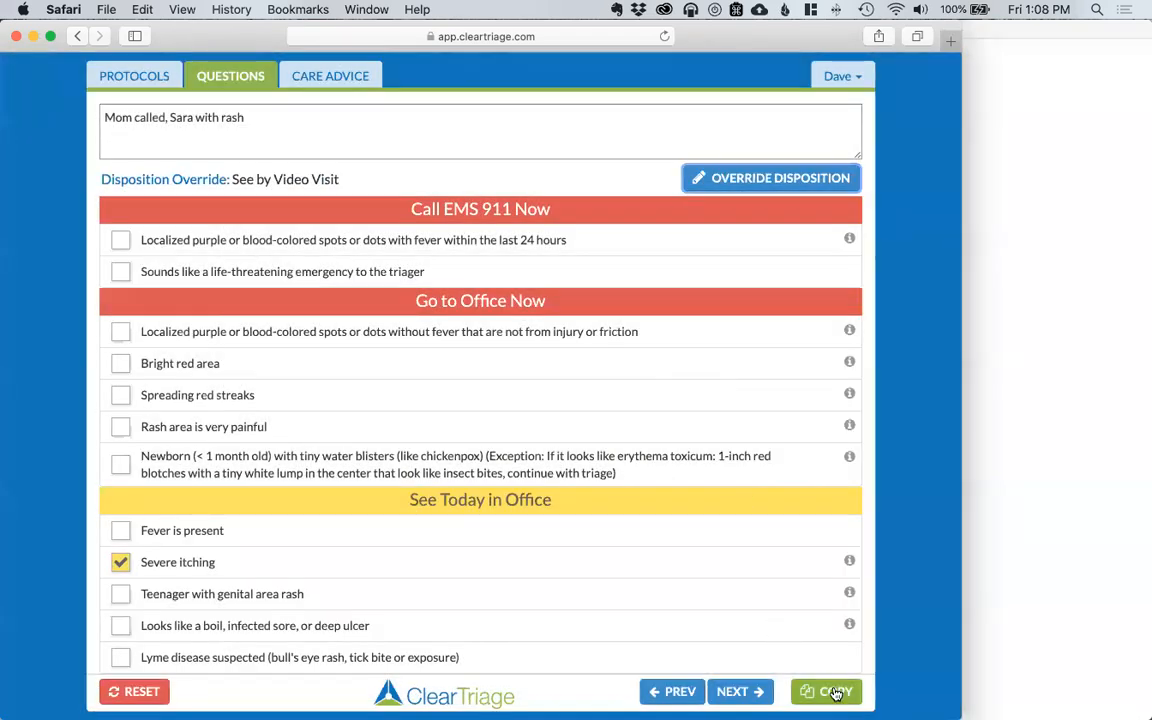
left_click(1021, 491)
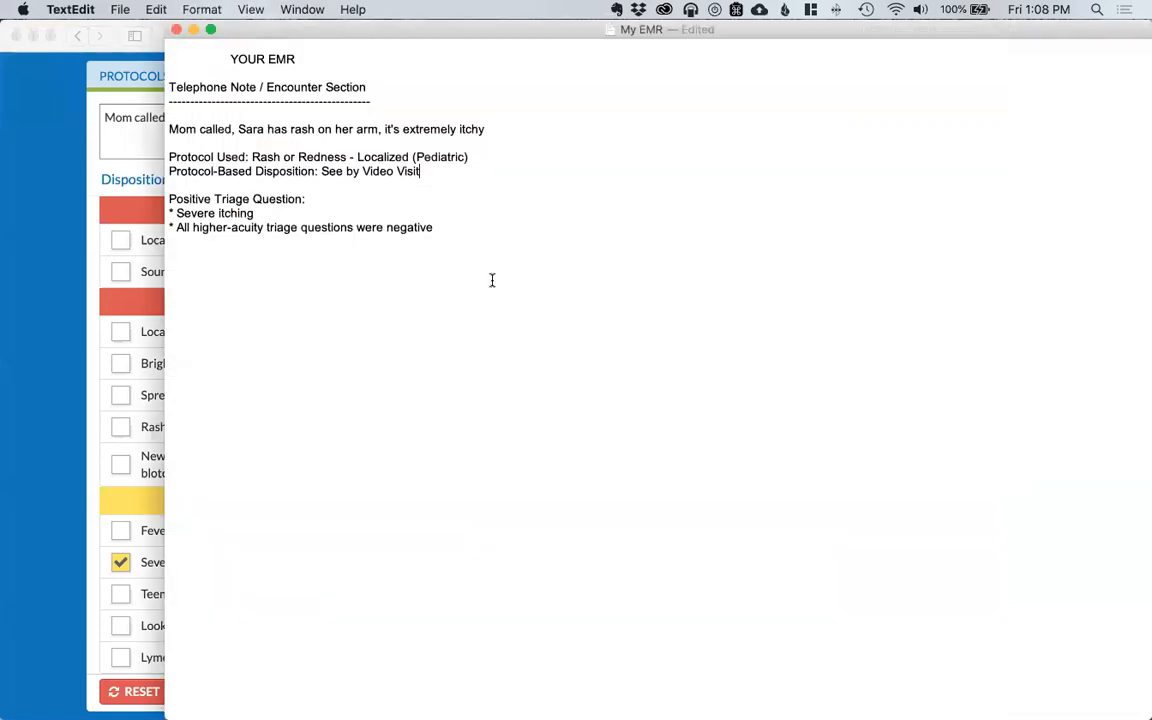
key("super+z")
key("super+z")
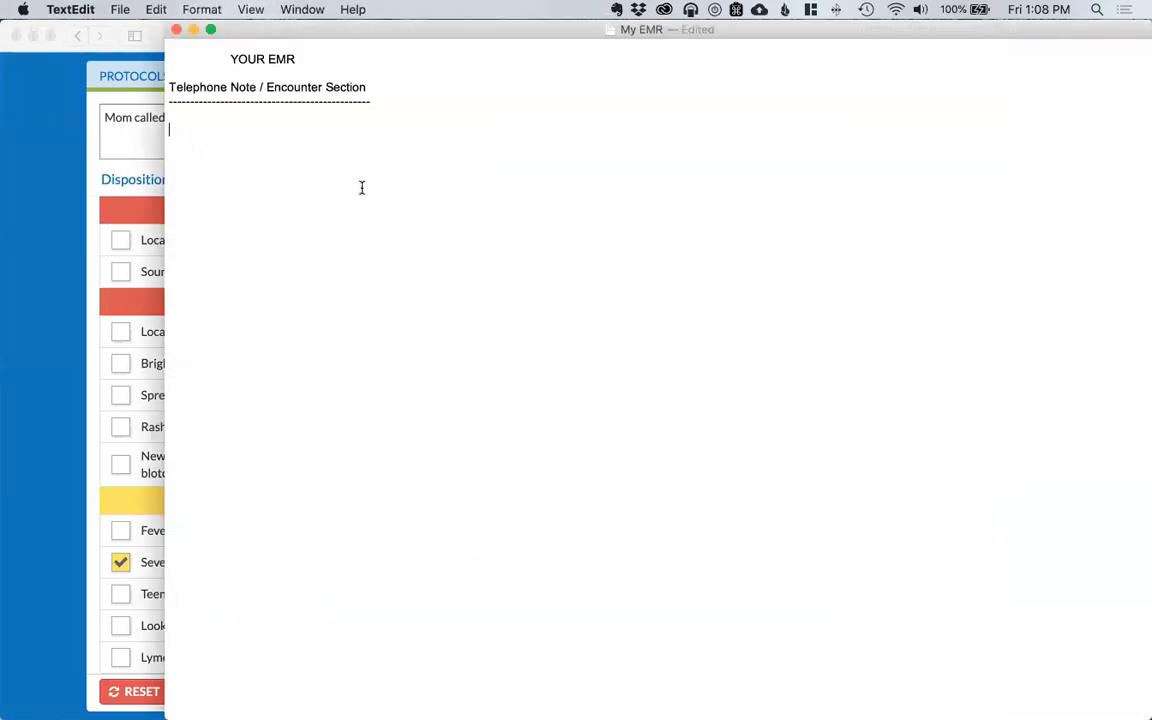
key("super+v")
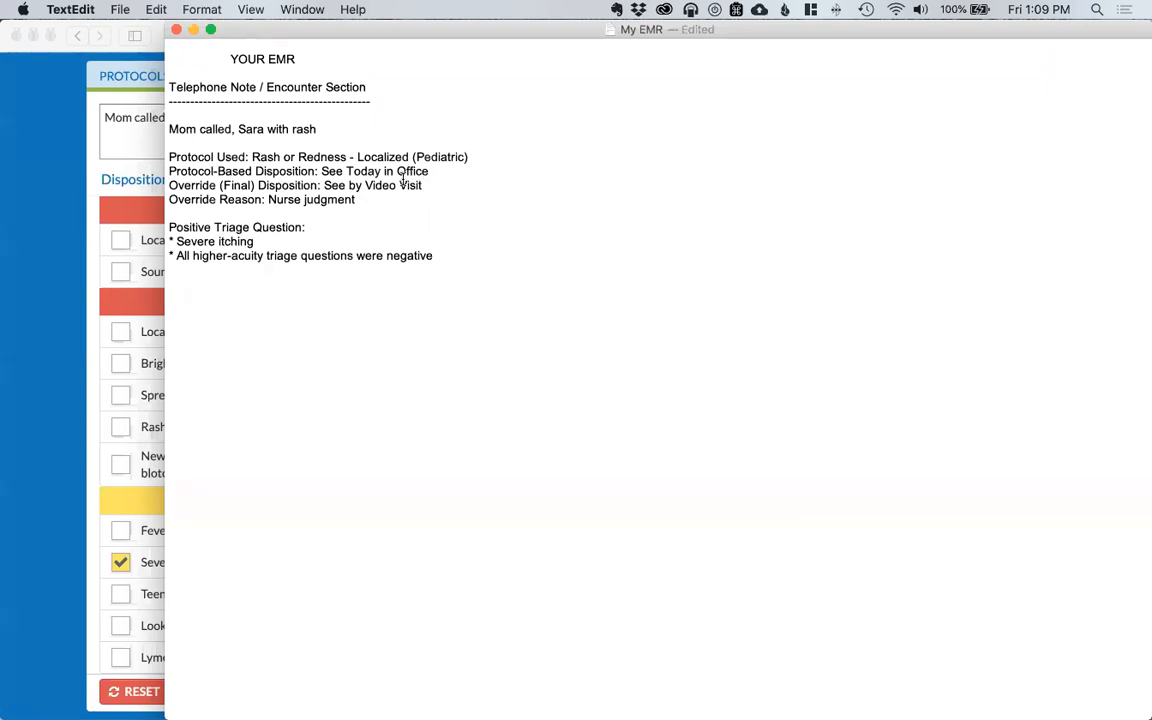
key("super+z")
Step: Set Telemedicine Preference to Yes in Account Settings, save, and re-enter the password
left_click(64, 207)
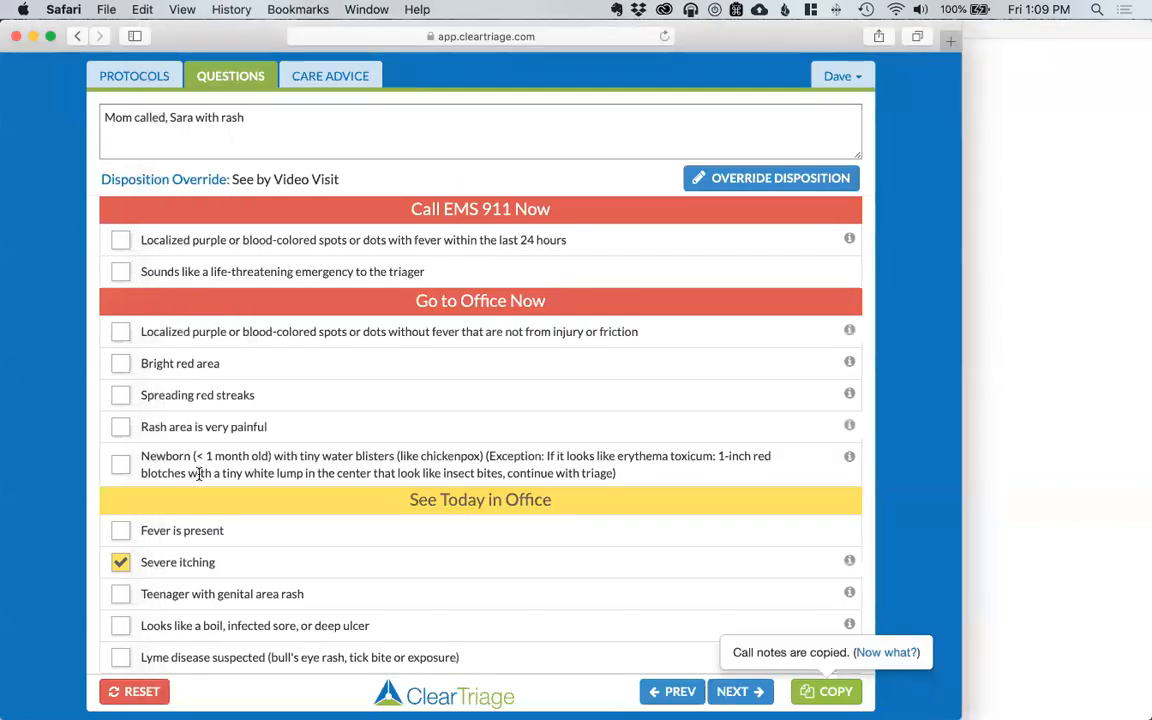
left_click(846, 78)
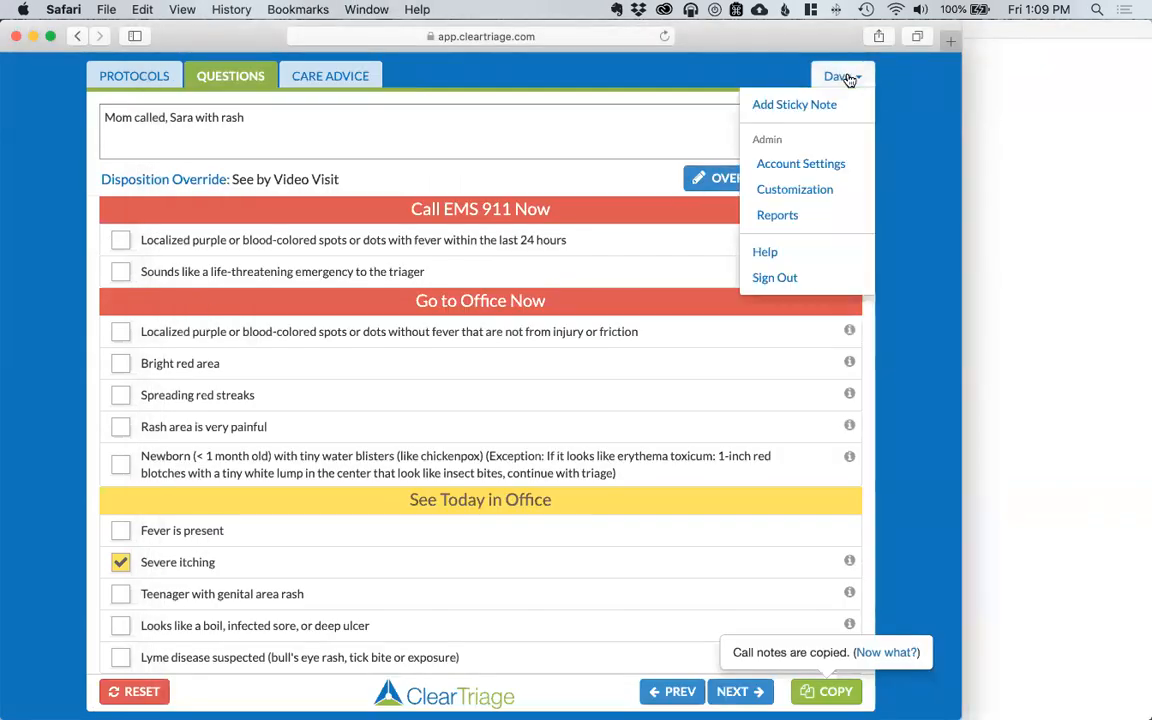
left_click(838, 167)
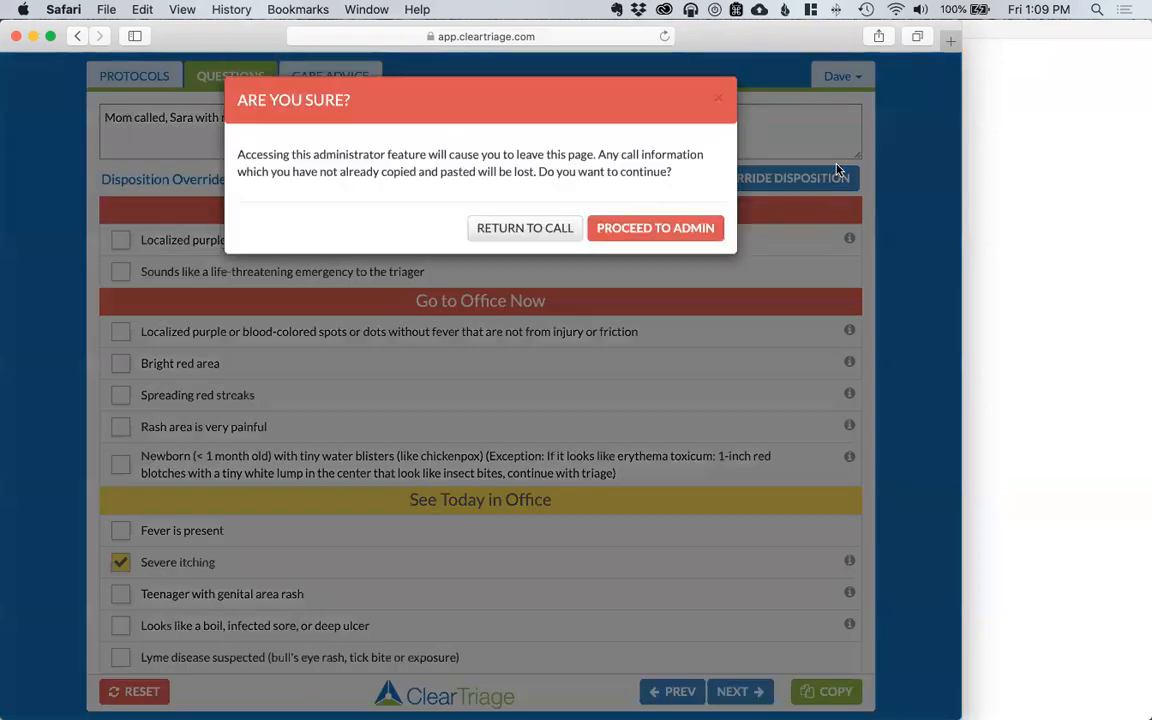
left_click(677, 231)
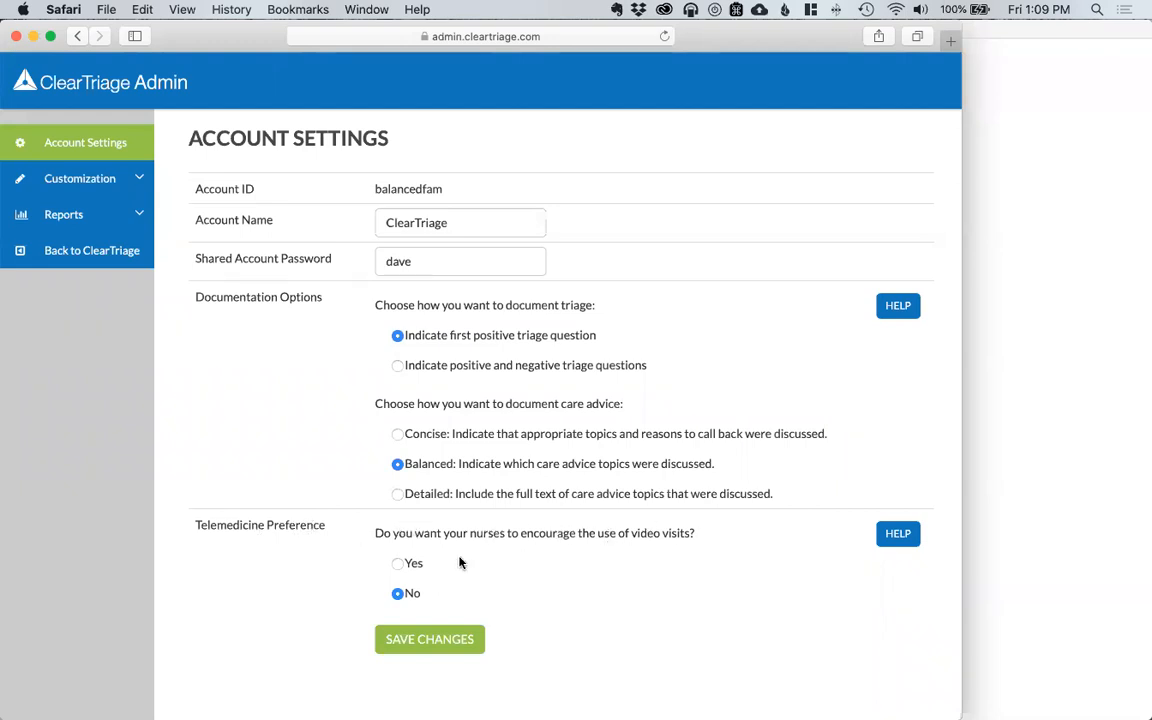
left_click(397, 565)
left_click(441, 645)
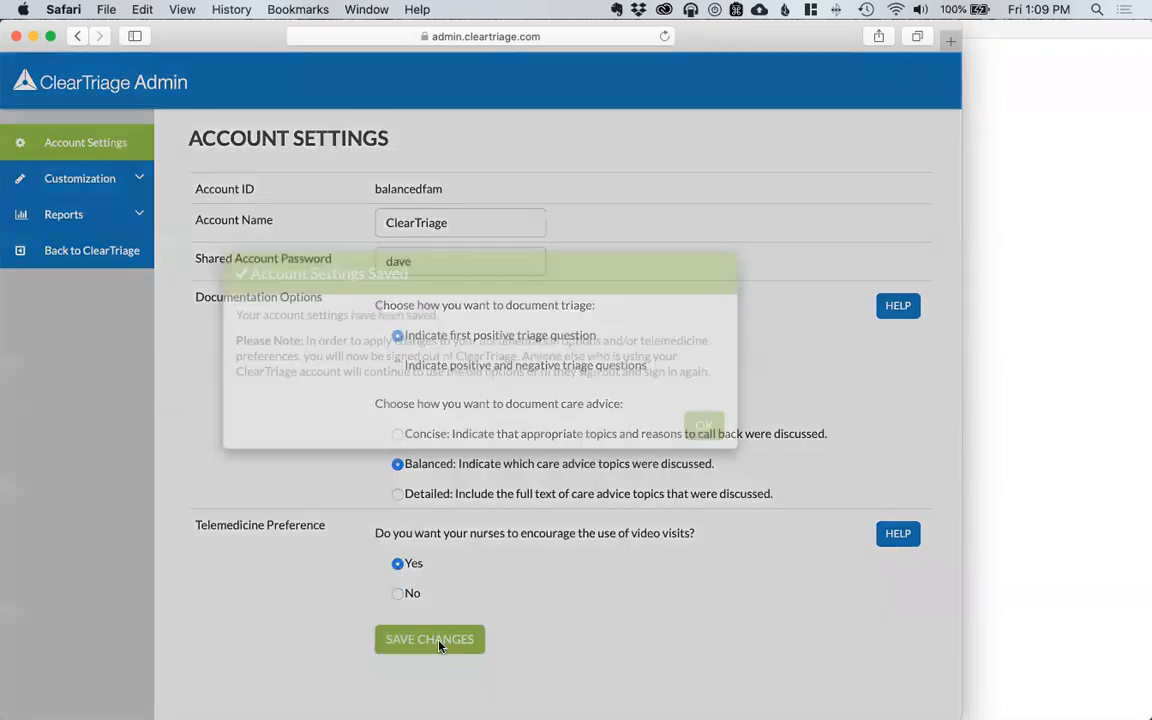
left_click(705, 462)
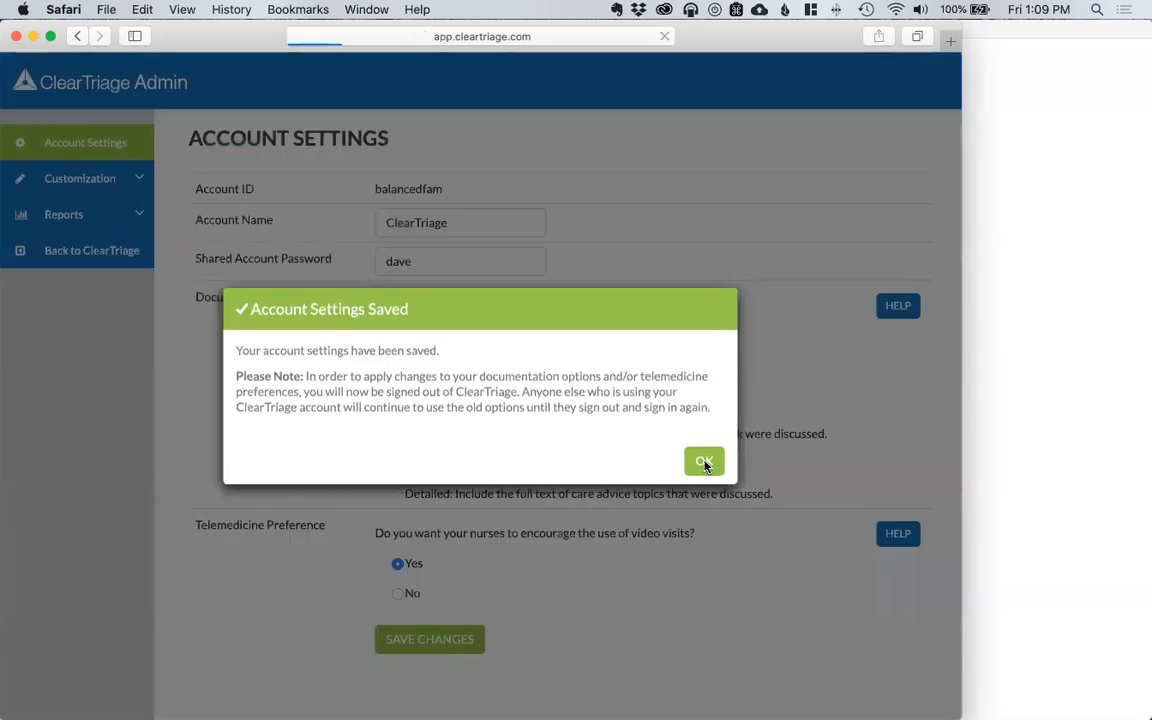
left_click(511, 261)
type("•••")
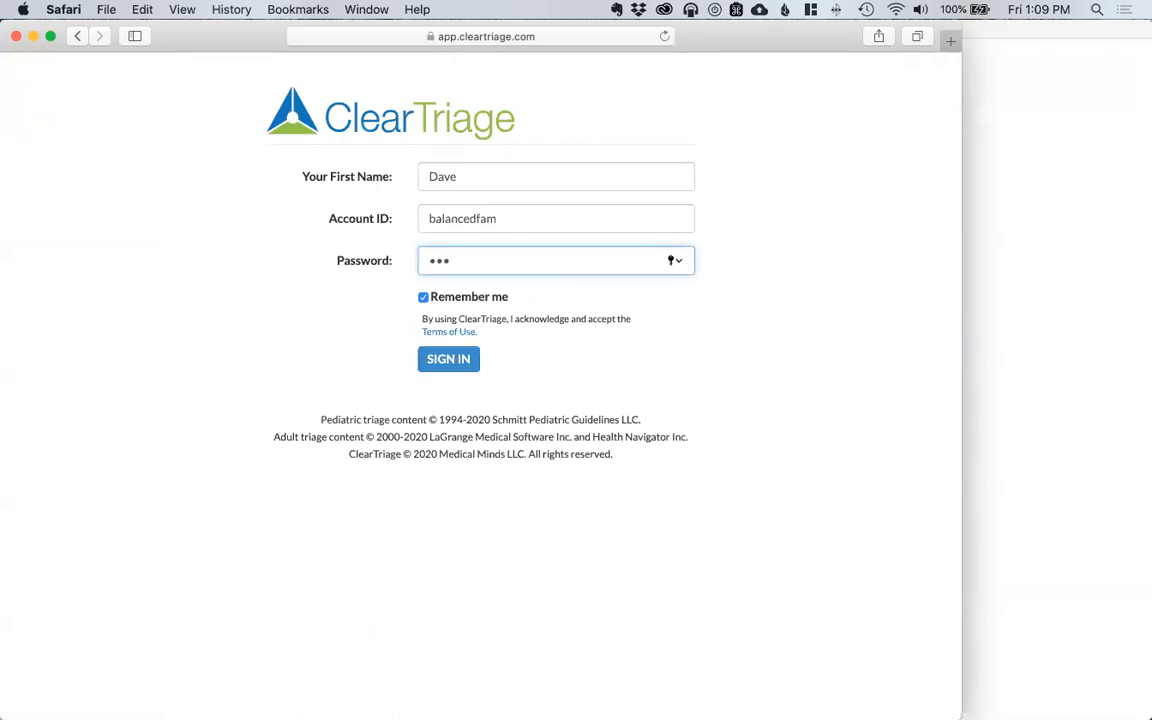
type("•")
Step: Sign in, note the child's itchy rash, and pick pediatric Rash or Redness - Localized via 'localized rash'
key("Return")
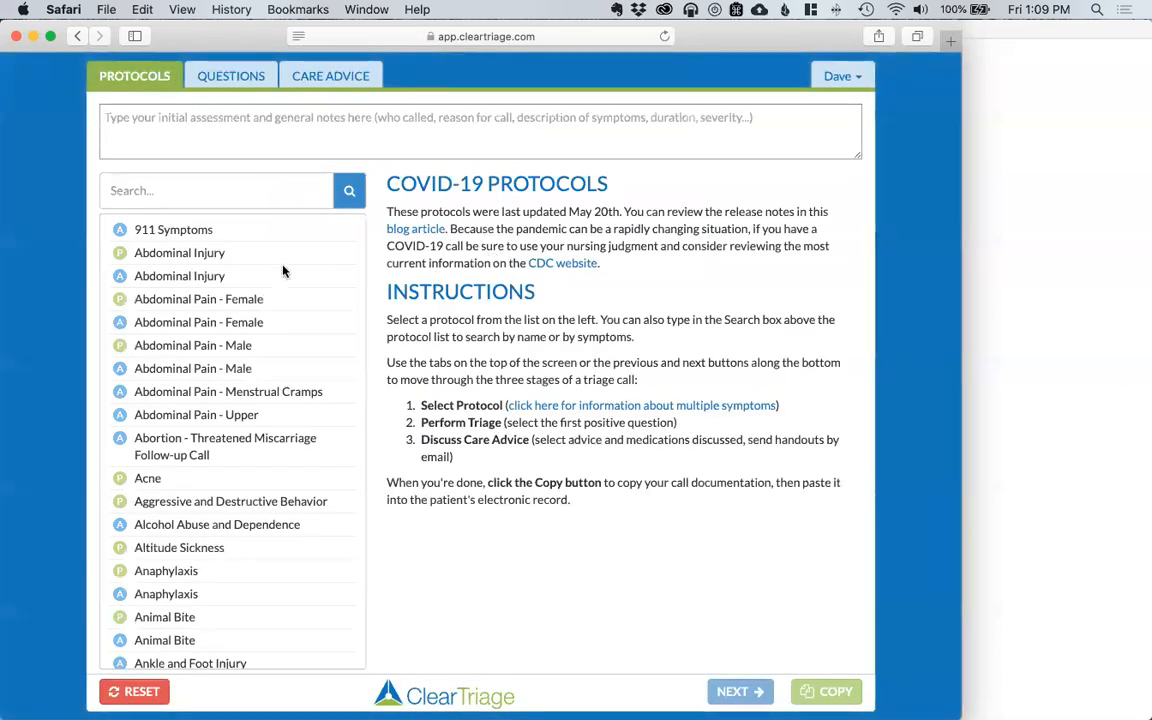
left_click(192, 140)
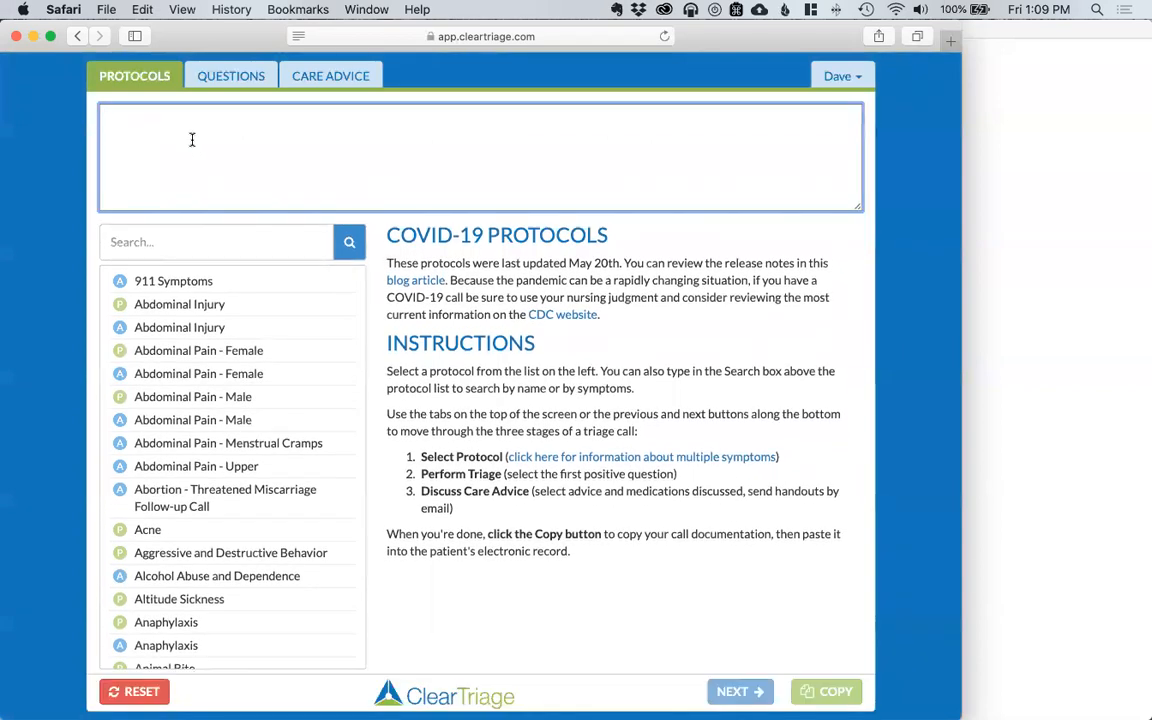
type("Mom called, Sara")
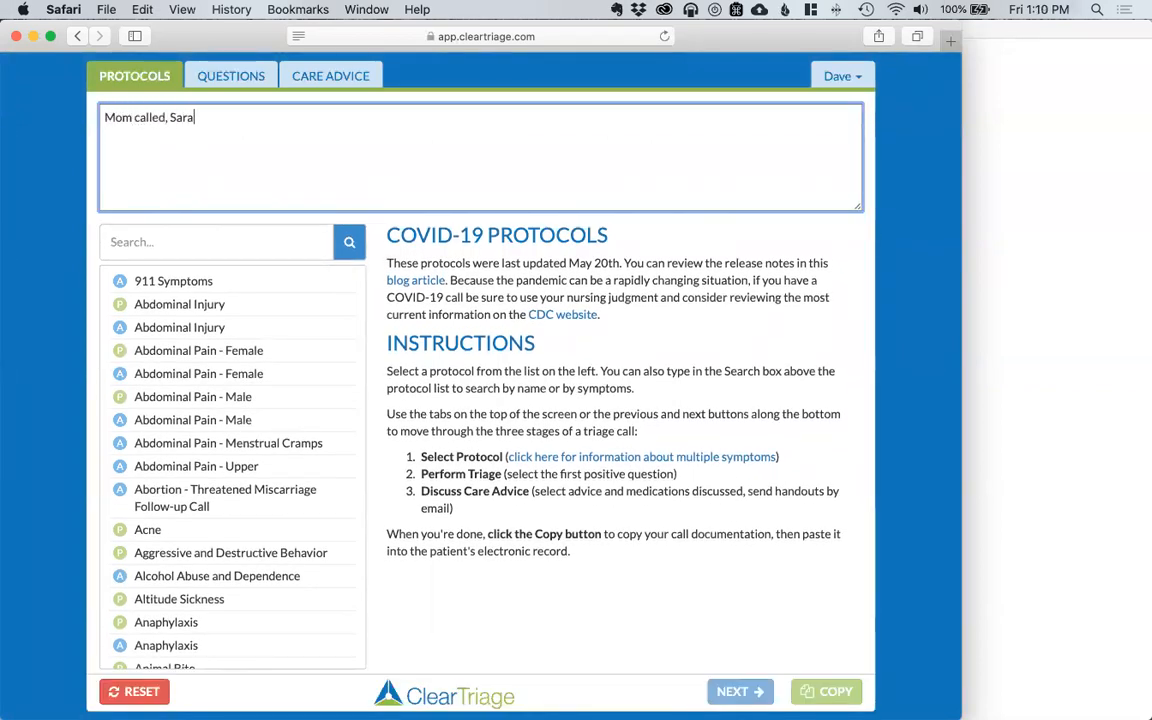
type(" with itchy rash")
left_click(166, 242)
type("localized rash")
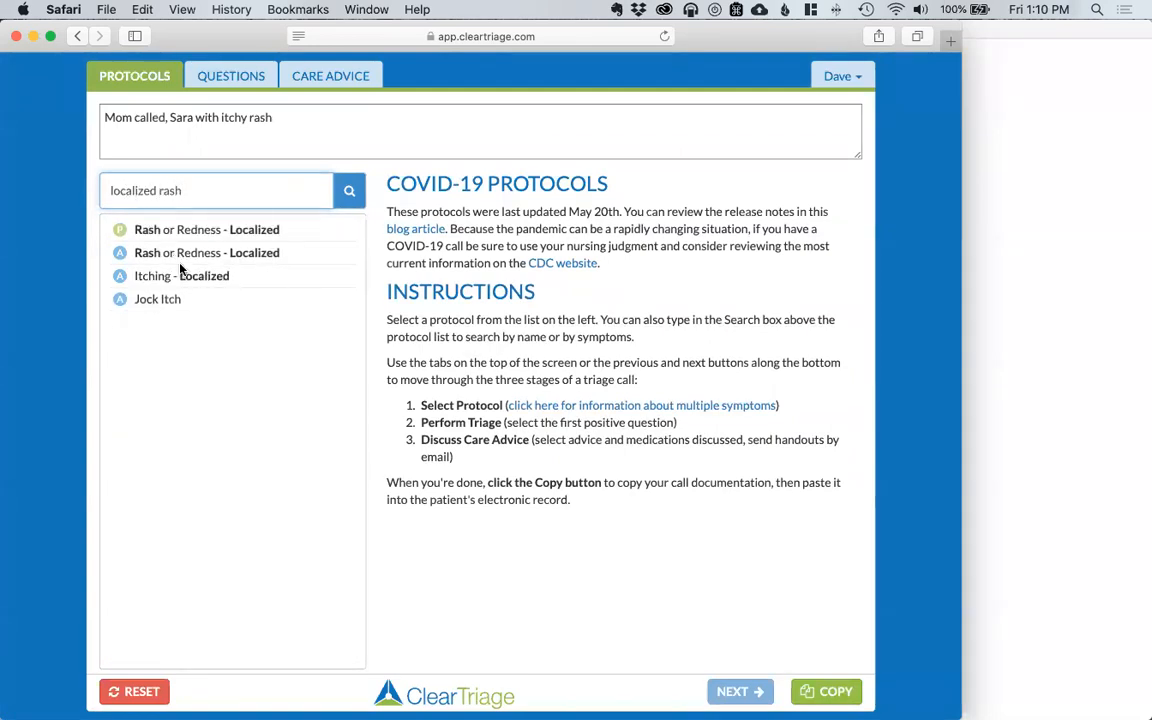
left_click(196, 238)
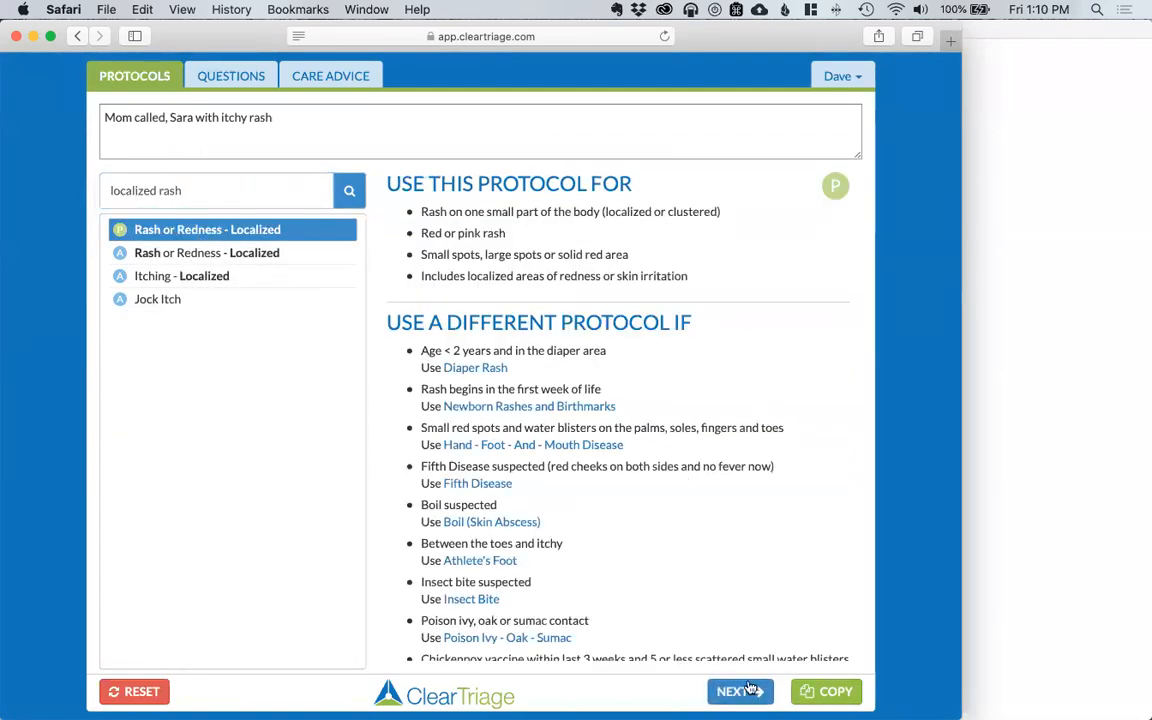
left_click(743, 690)
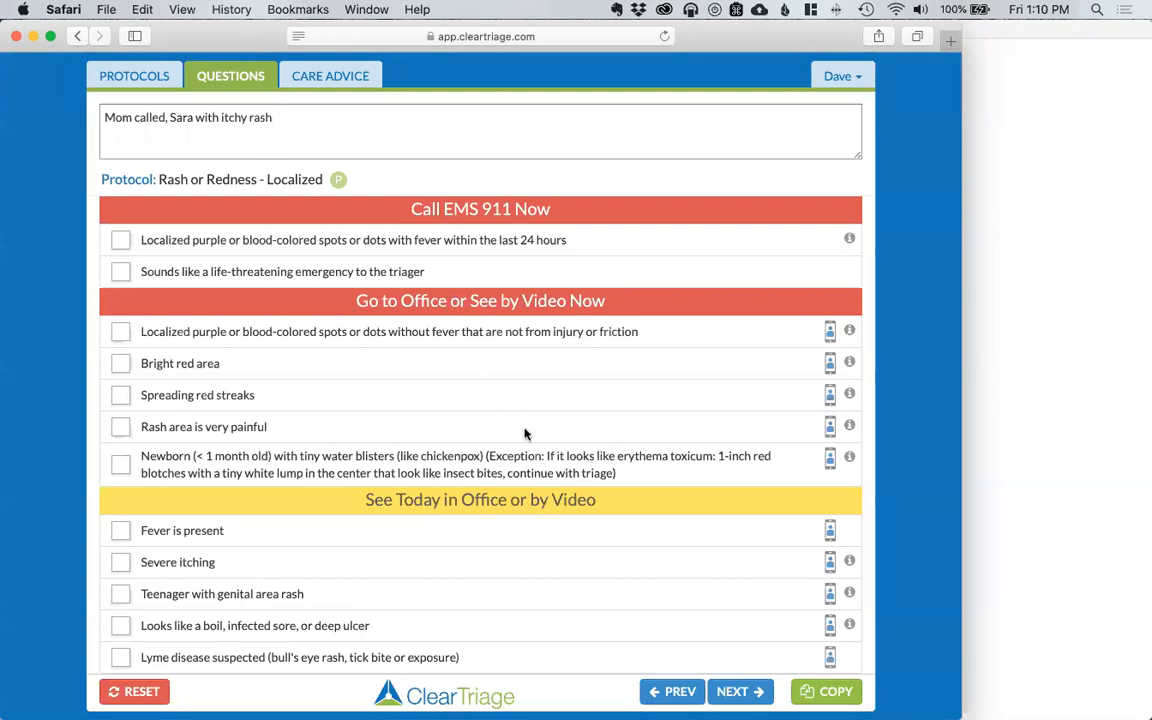
Step: Mark Severe itching positive, record the video visit as offered and accepted, and copy the notes
scroll(527, 435, "down", 3)
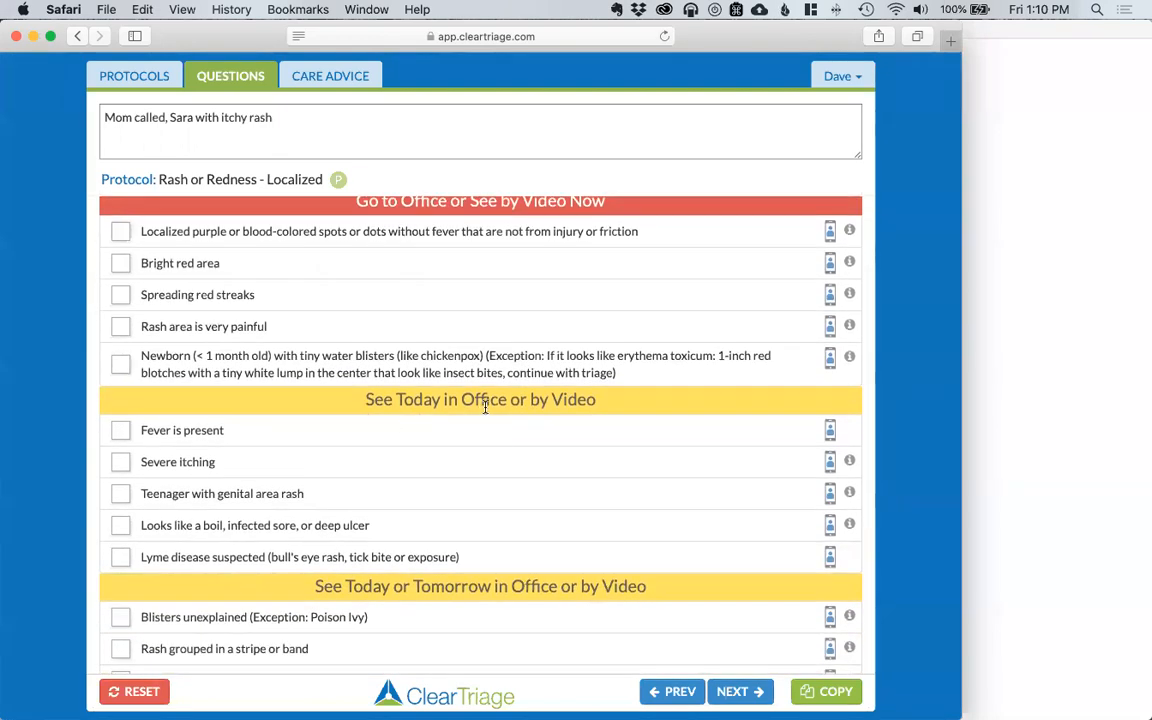
scroll(527, 462, "down", 3)
scroll(527, 462, "down", 3)
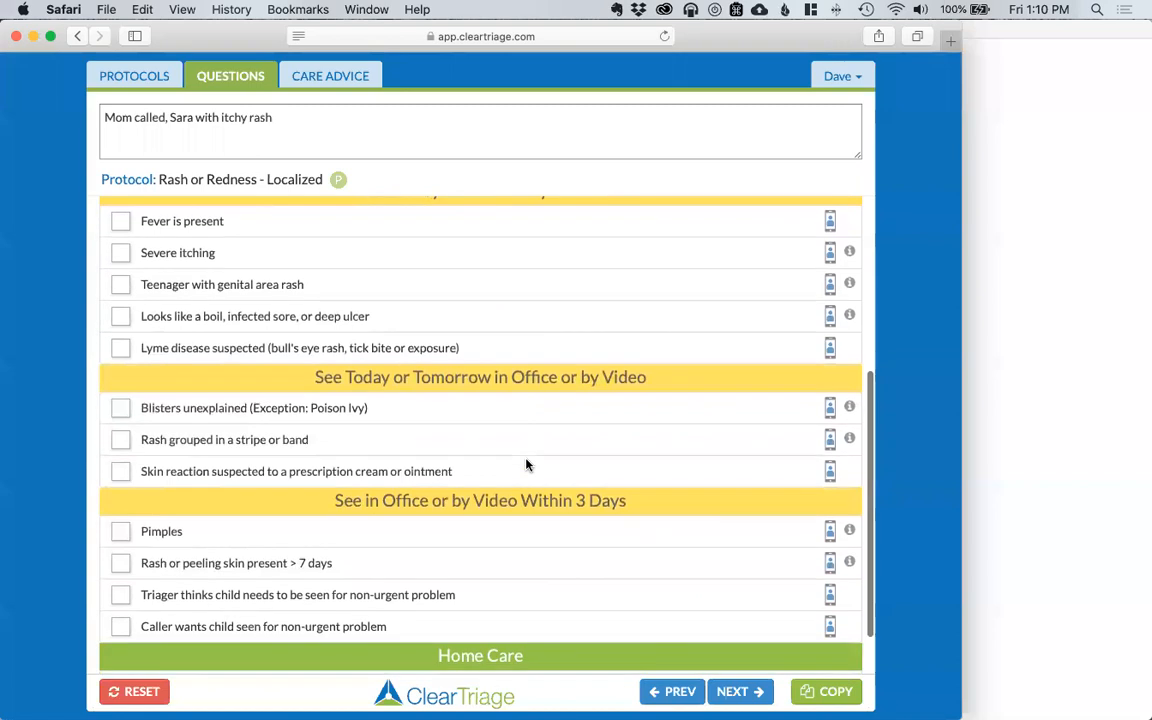
scroll(527, 462, "up", 4)
scroll(527, 464, "up", 3)
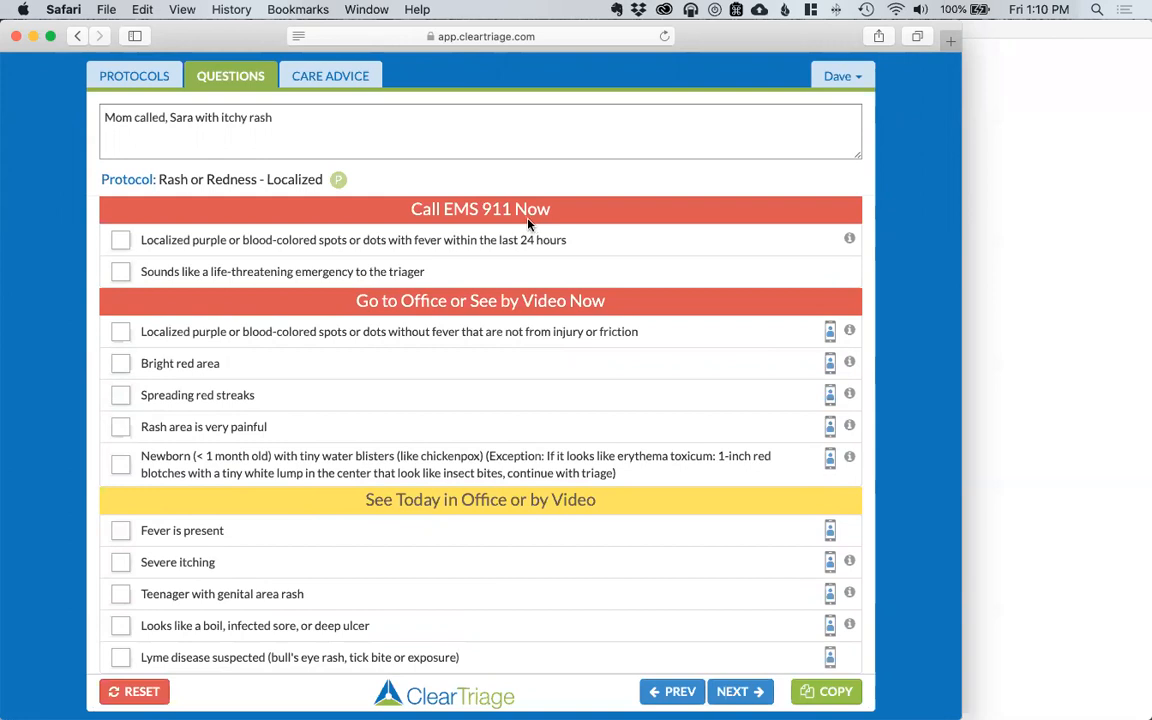
scroll(532, 224, "down", 5)
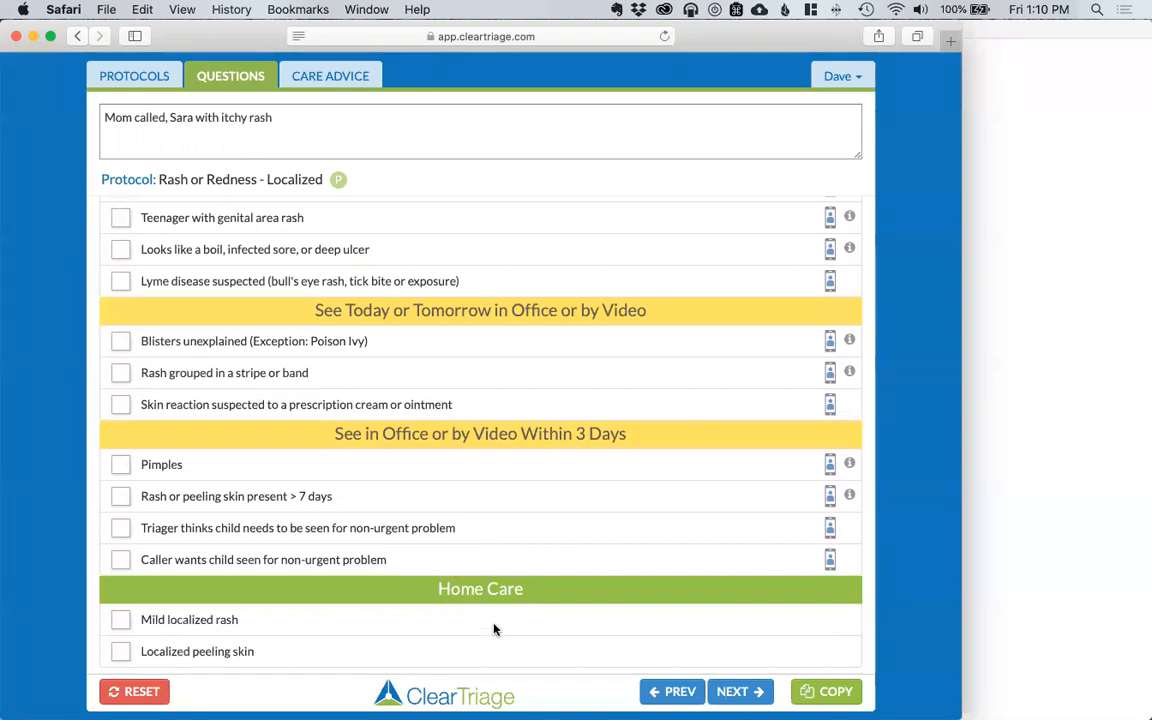
scroll(575, 466, "up", 3)
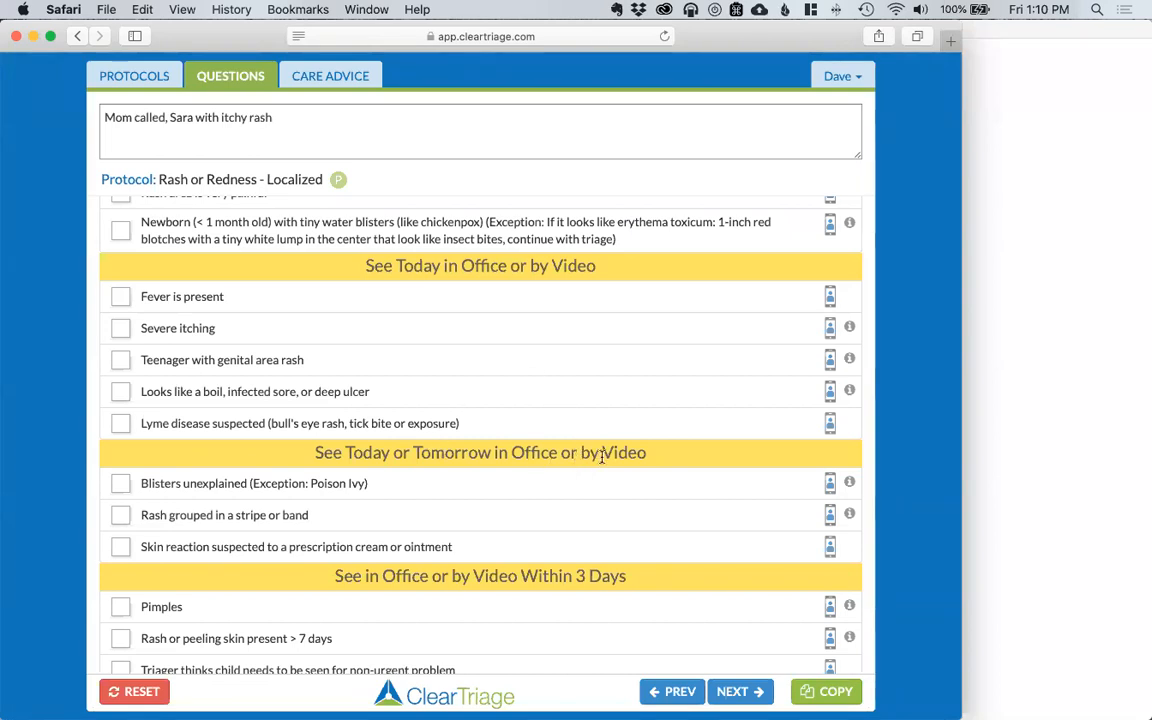
scroll(684, 301, "up", 3)
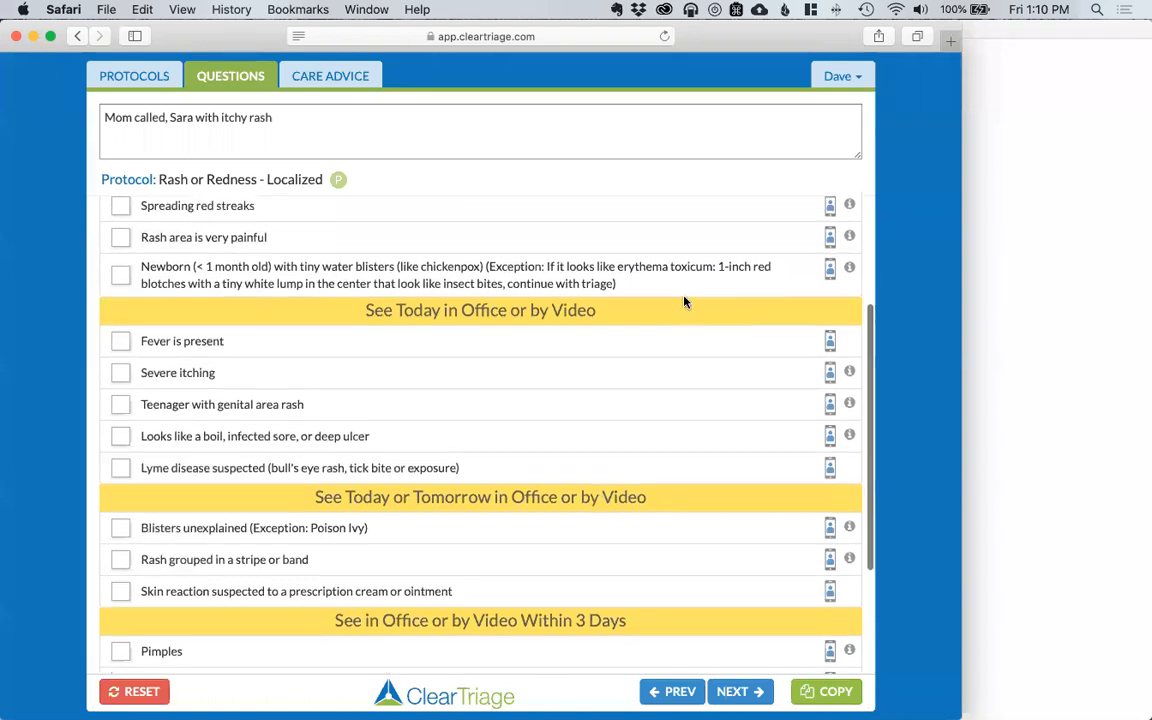
mouse_move(849, 291)
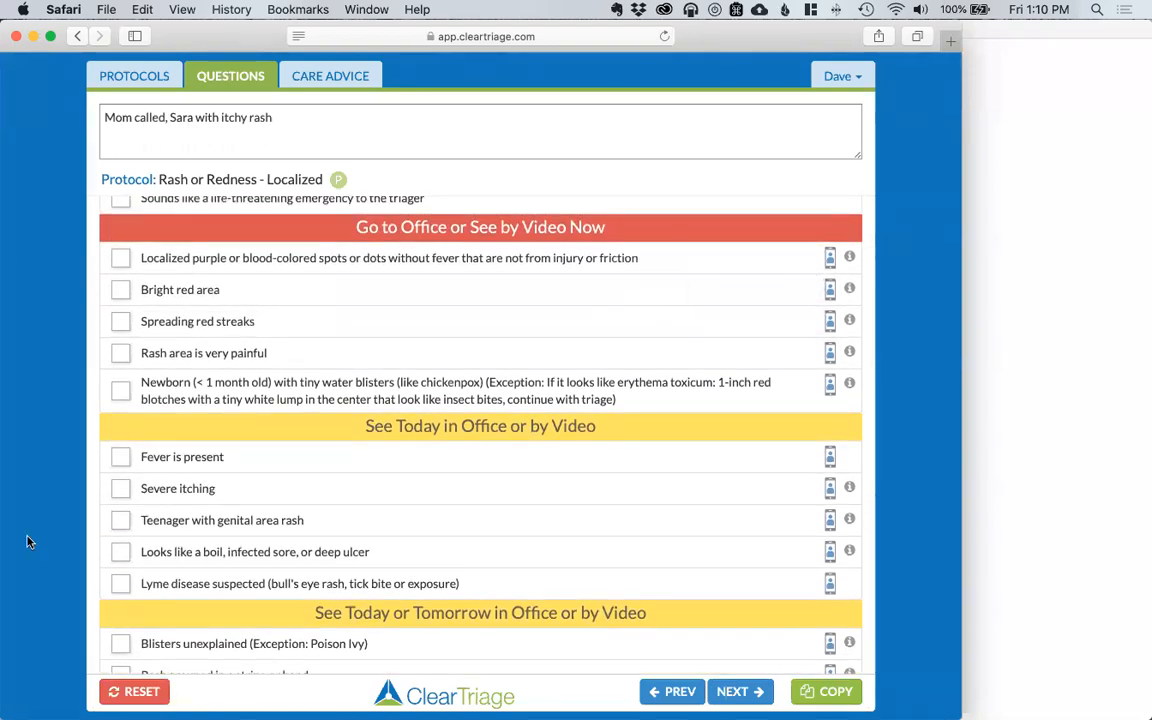
left_click(120, 490)
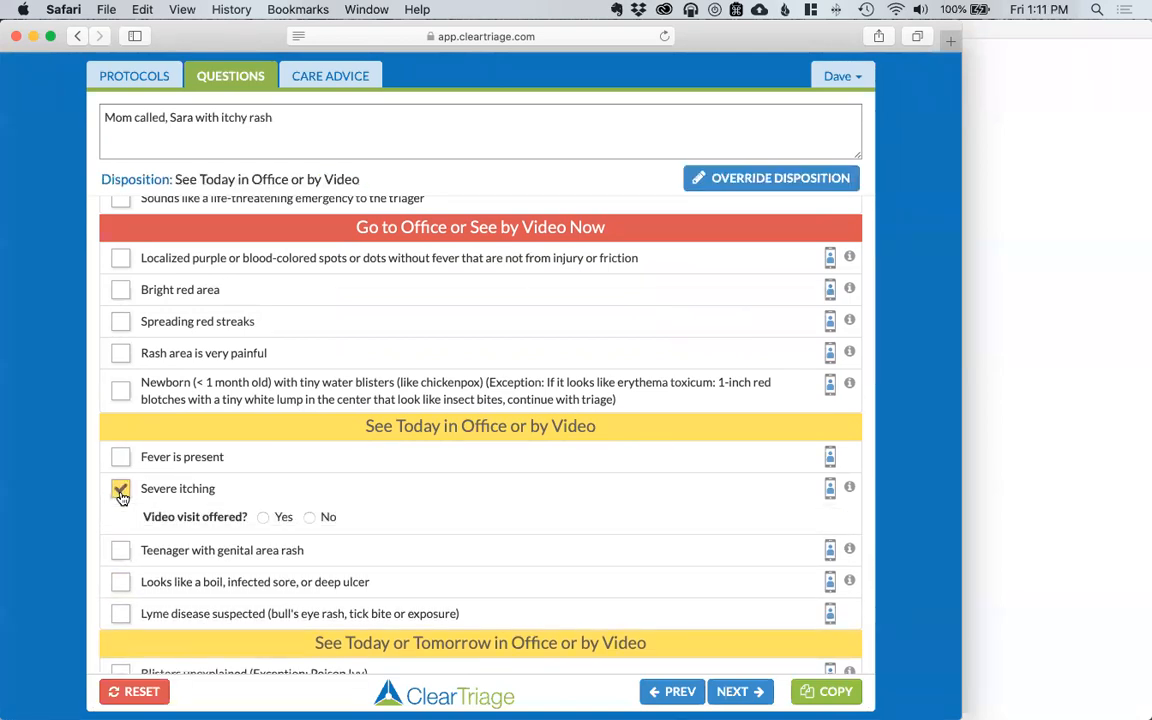
left_click(264, 518)
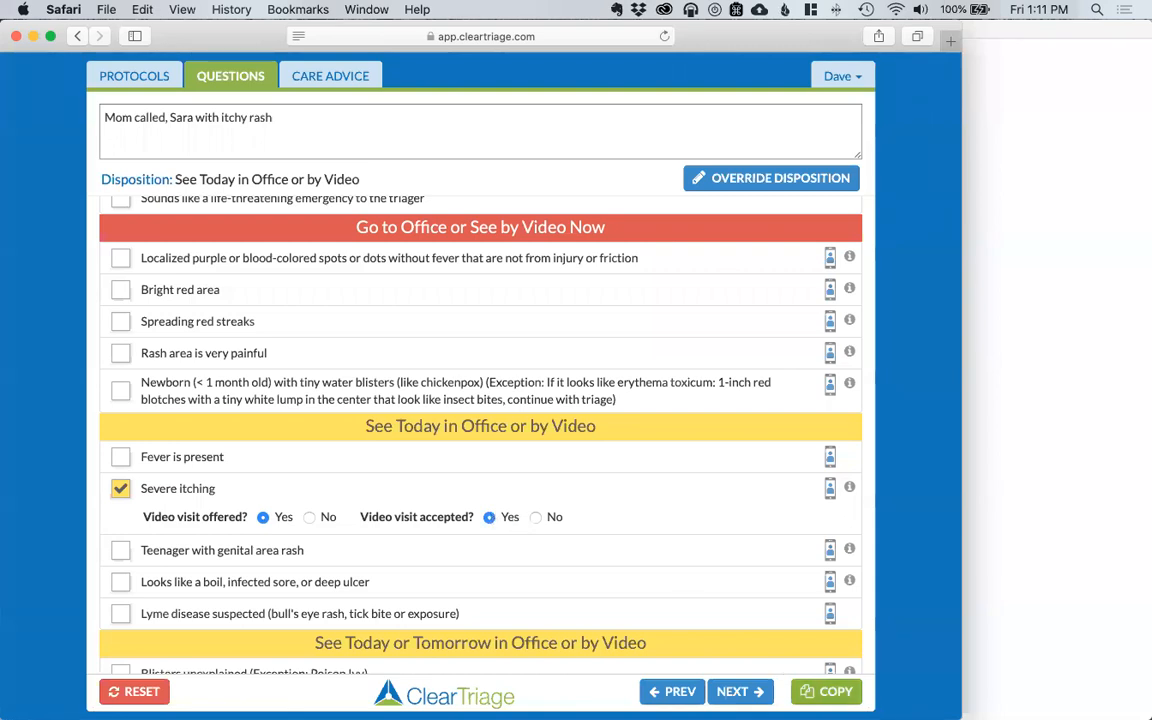
left_click(830, 690)
Step: Paste the notes into My EMR, highlight the video-visit line, then undo the paste and return
left_click(1044, 513)
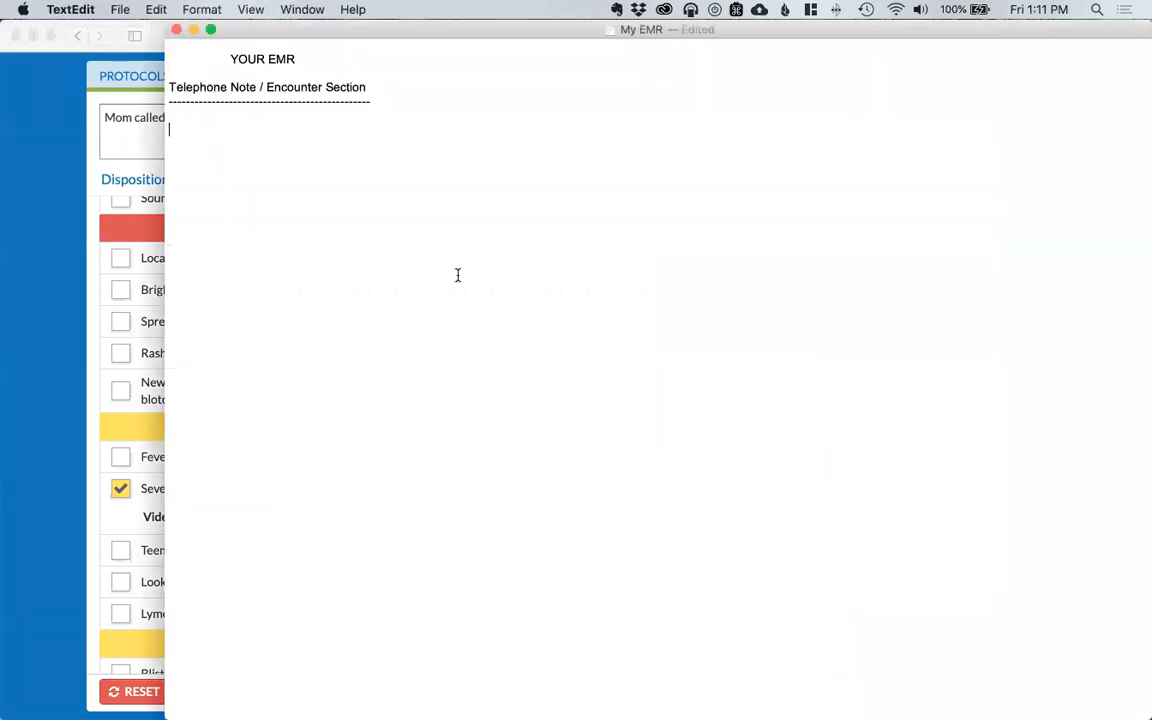
key("super+v")
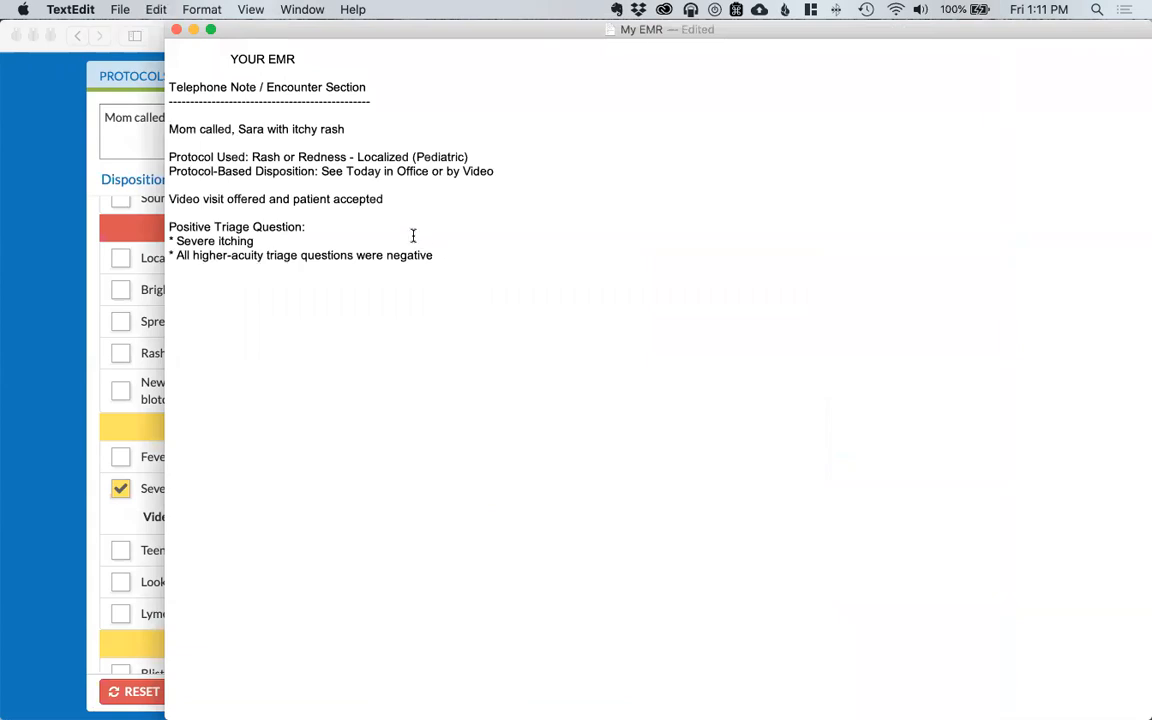
left_click_drag(168, 199, 347, 203)
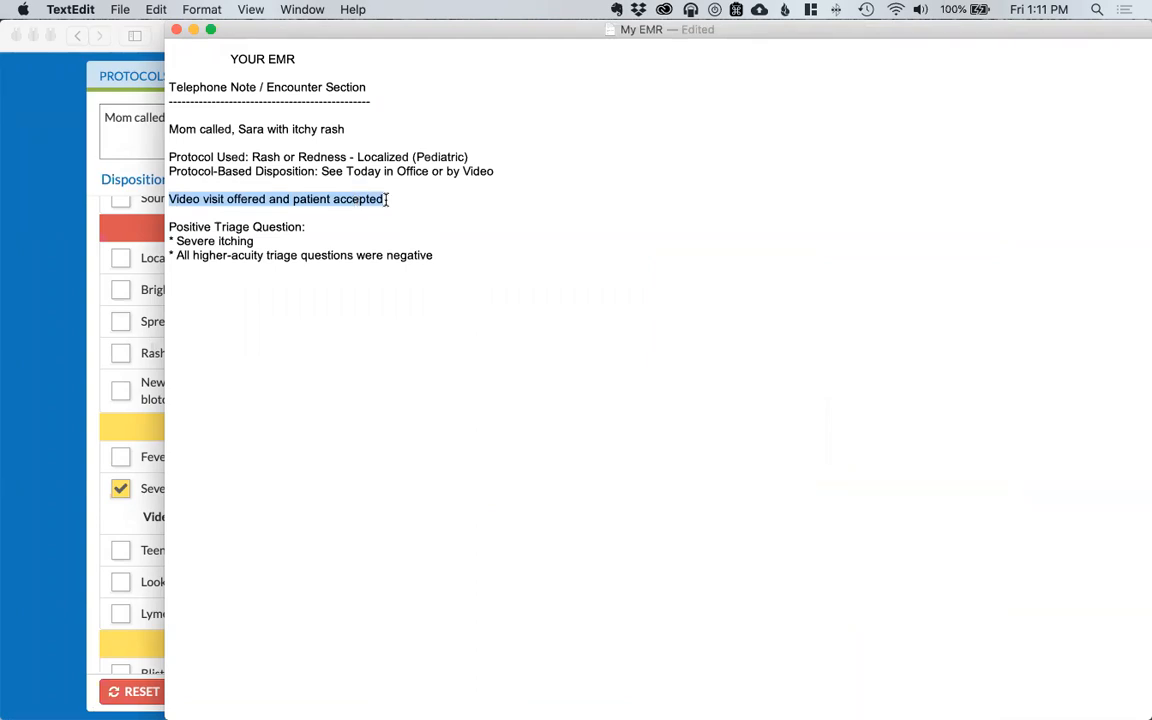
key("super+z")
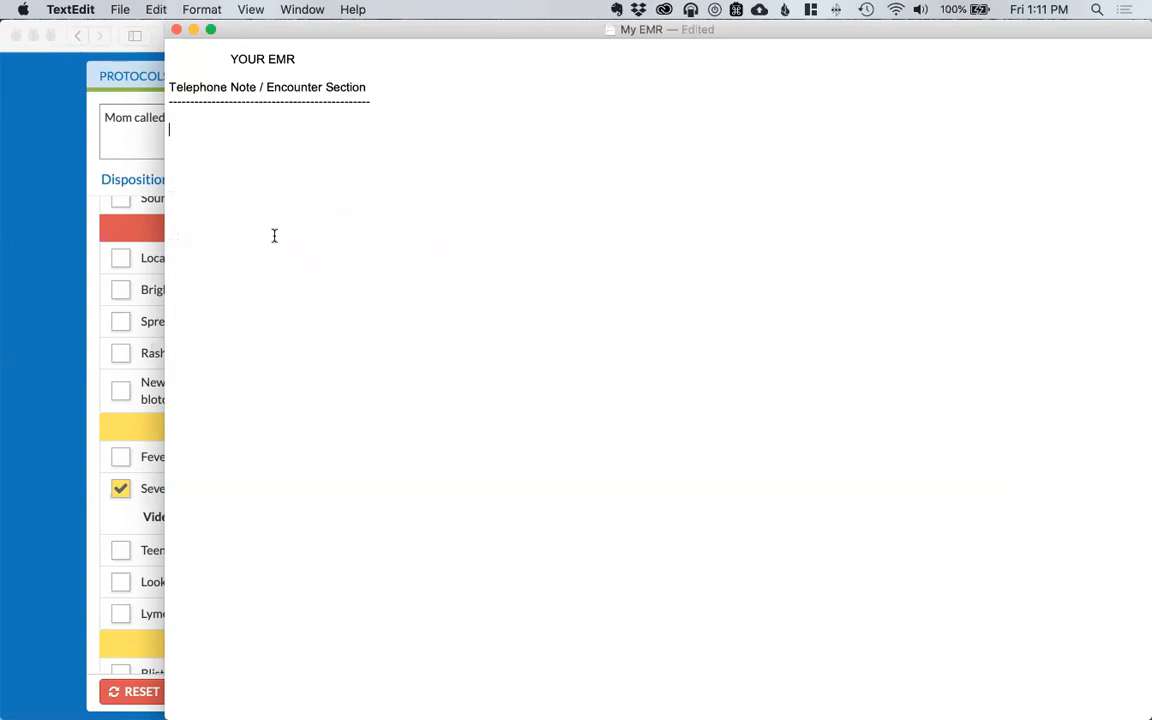
left_click(75, 261)
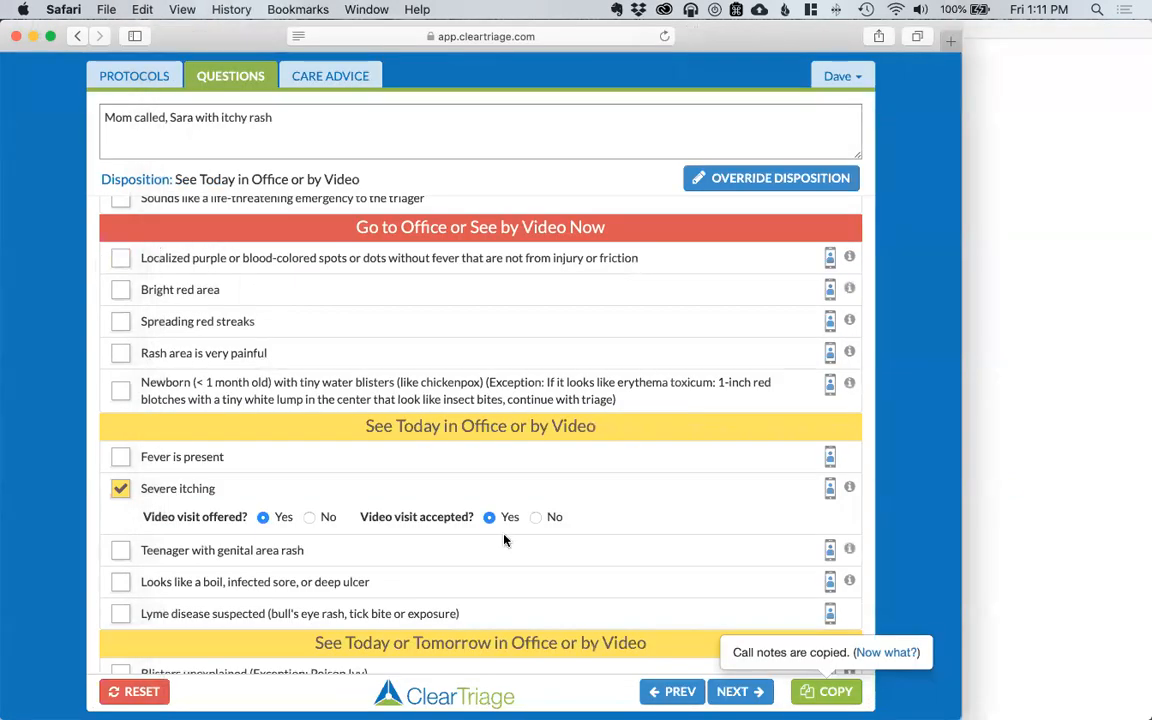
Step: Reset to a new call noting the caller scraped a hand on rust lawn edging
left_click(134, 691)
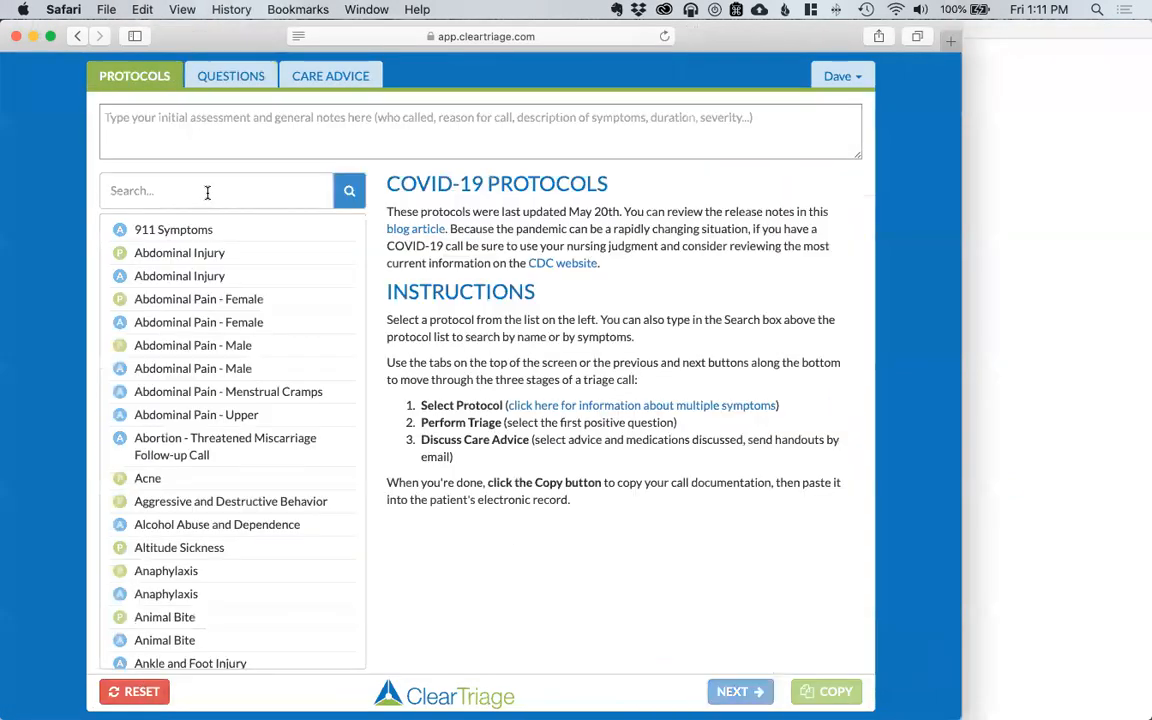
left_click(192, 129)
type("Mark called, ")
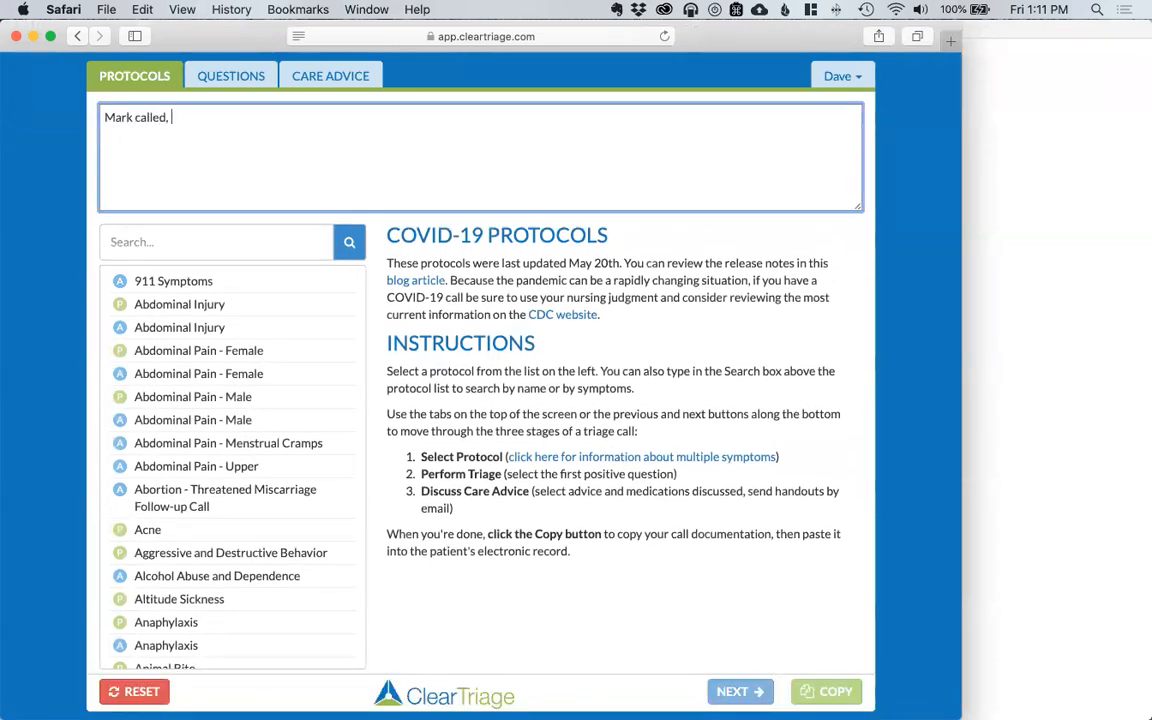
type("scraped hand on rust lawn edging")
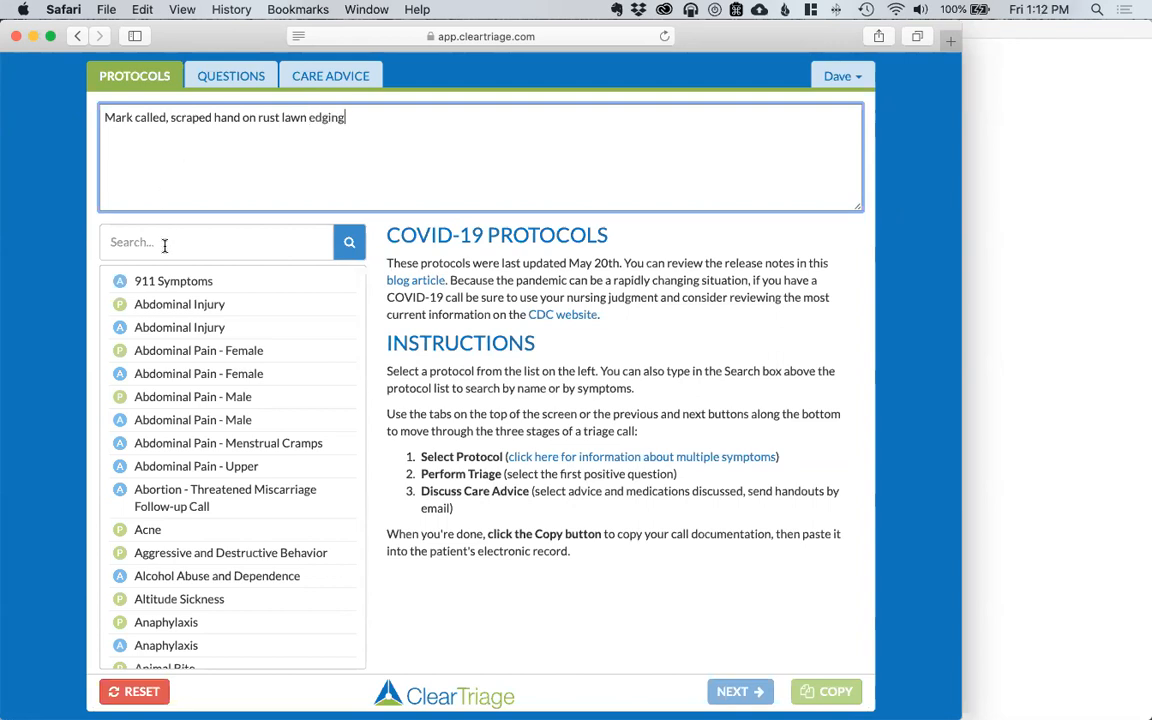
Step: Search 'skin', choose Skin Injury and review its triage questions
left_click(165, 245)
type("skin")
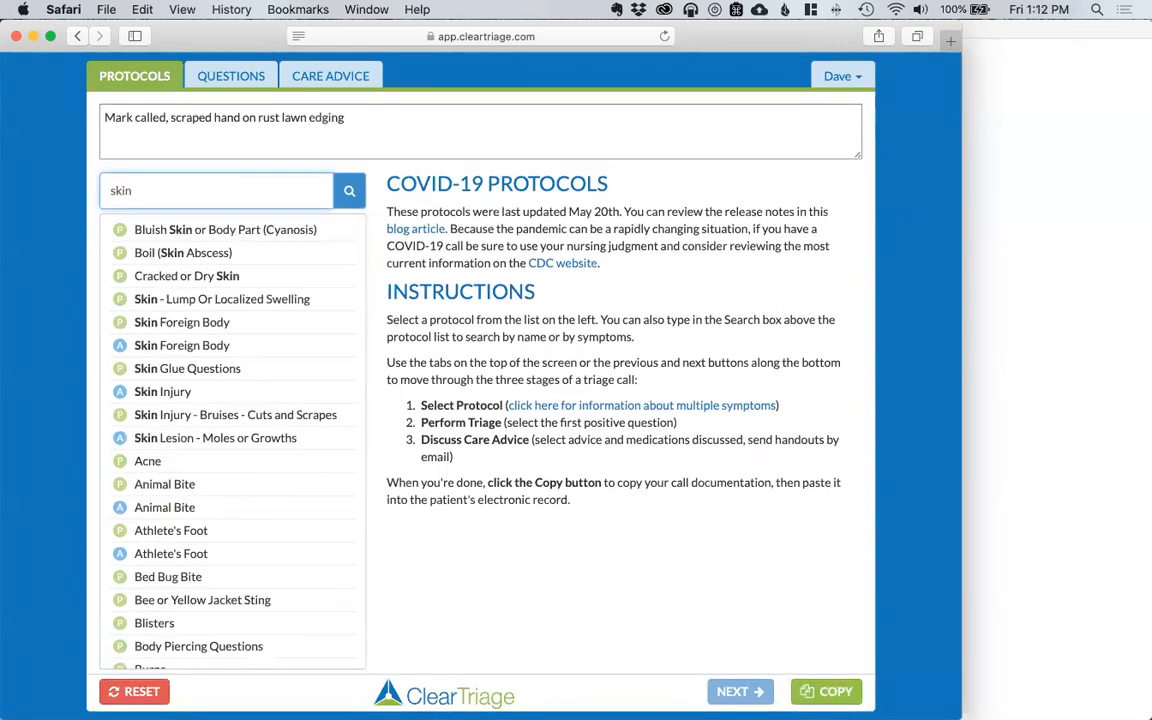
left_click(142, 395)
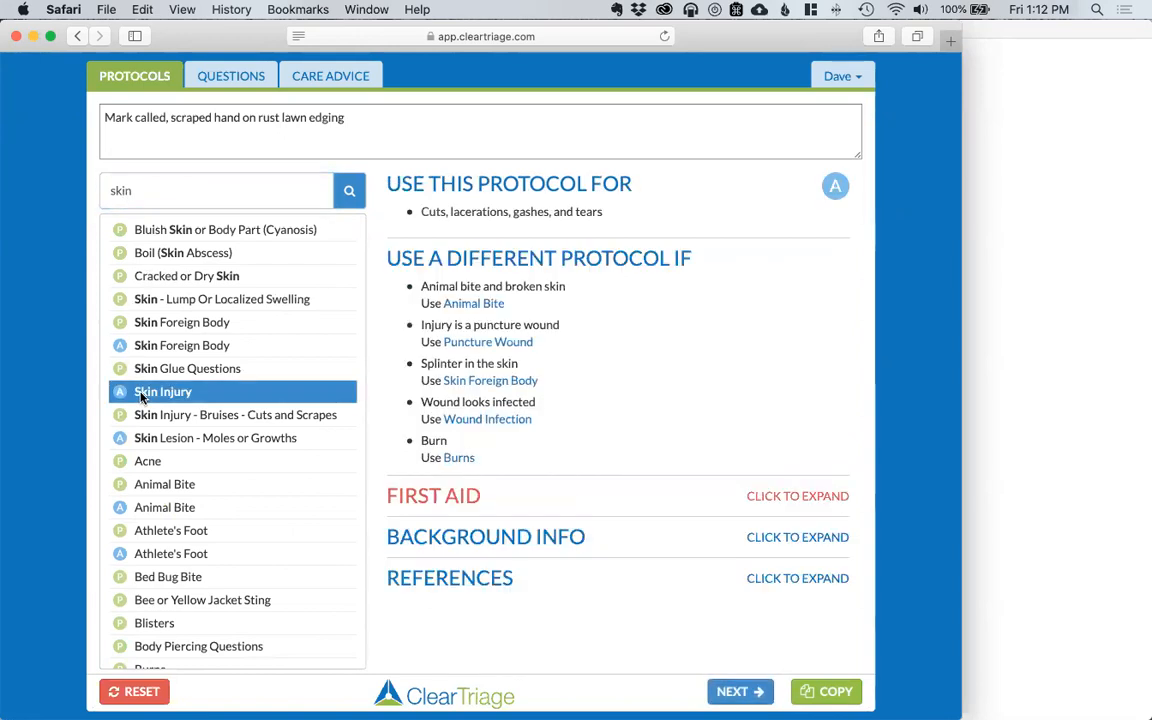
left_click(735, 691)
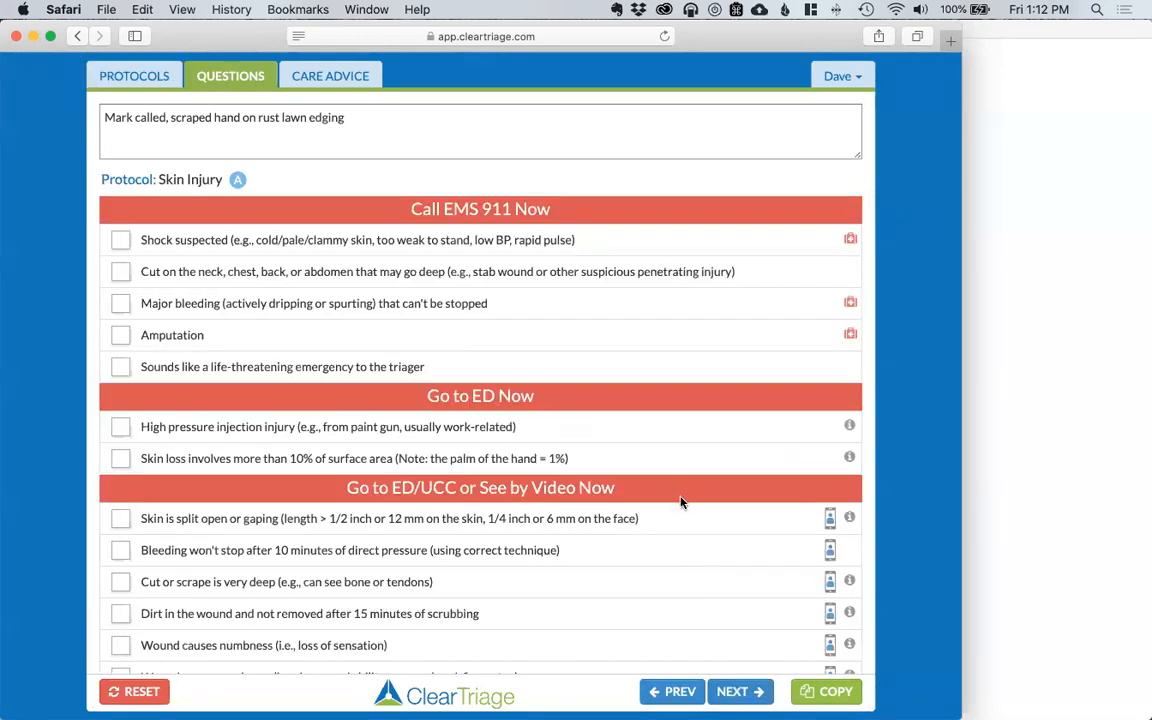
scroll(681, 514, "down", 1)
scroll(681, 514, "down", 5)
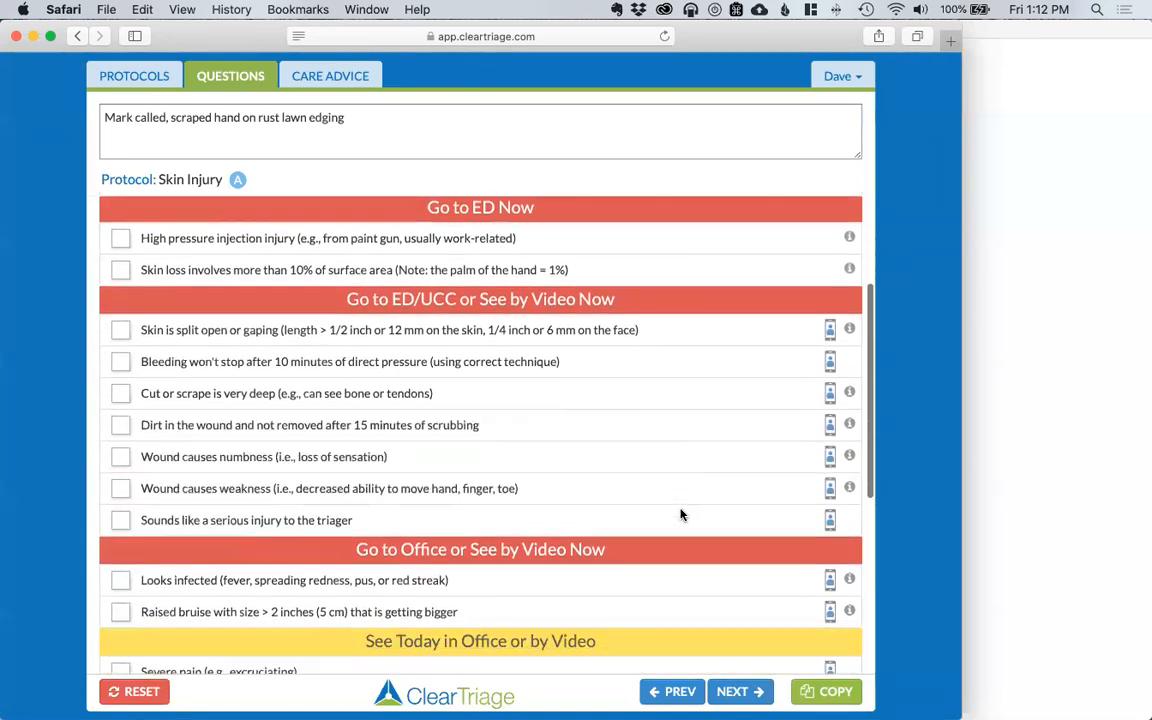
scroll(681, 514, "down", 4)
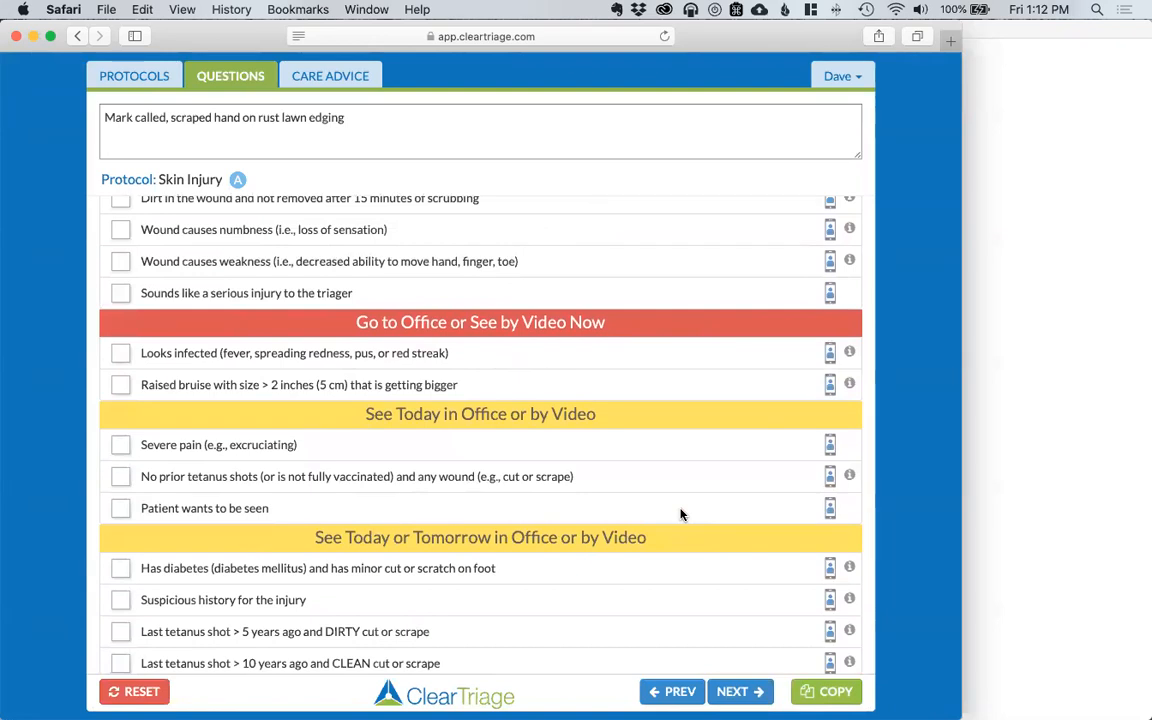
scroll(681, 514, "down", 1)
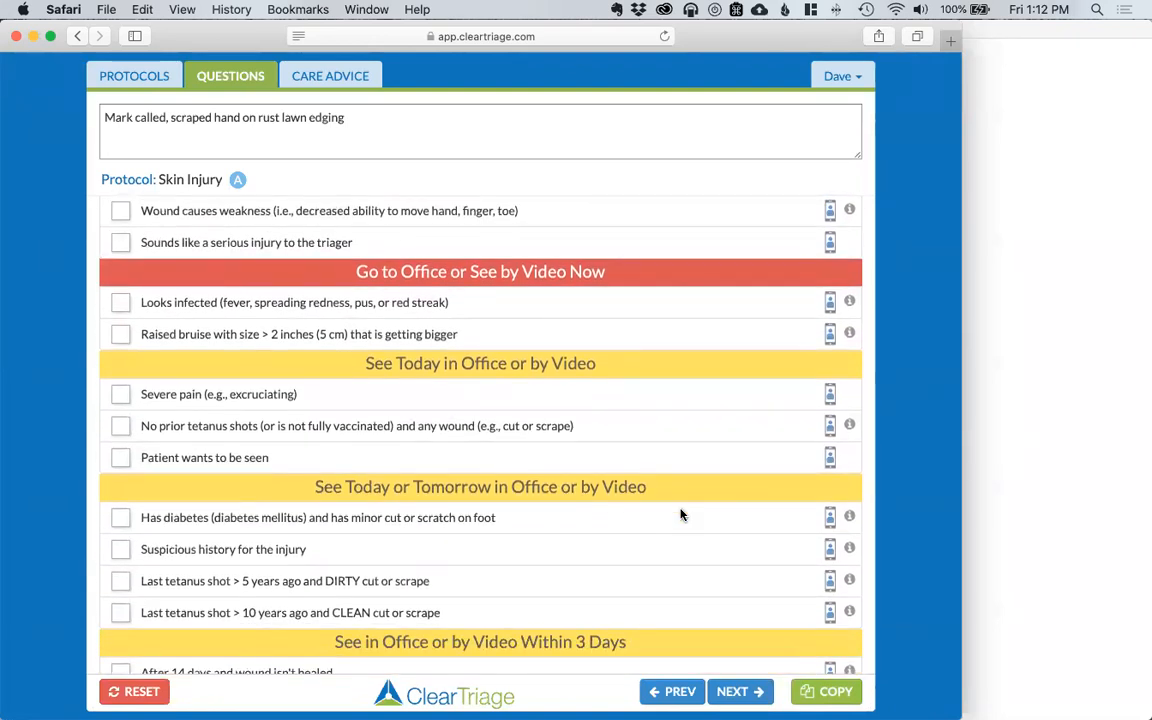
scroll(681, 514, "down", 1)
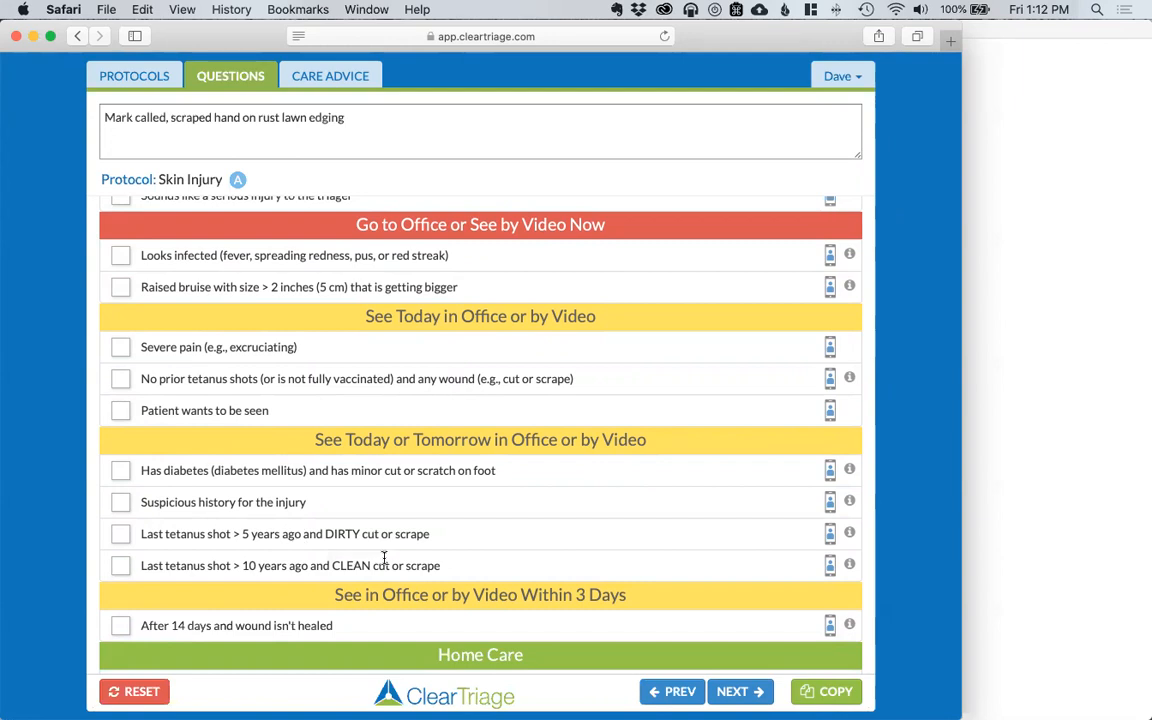
mouse_move(856, 539)
Step: Choose Customization from the user menu and proceed to Admin
left_click(860, 79)
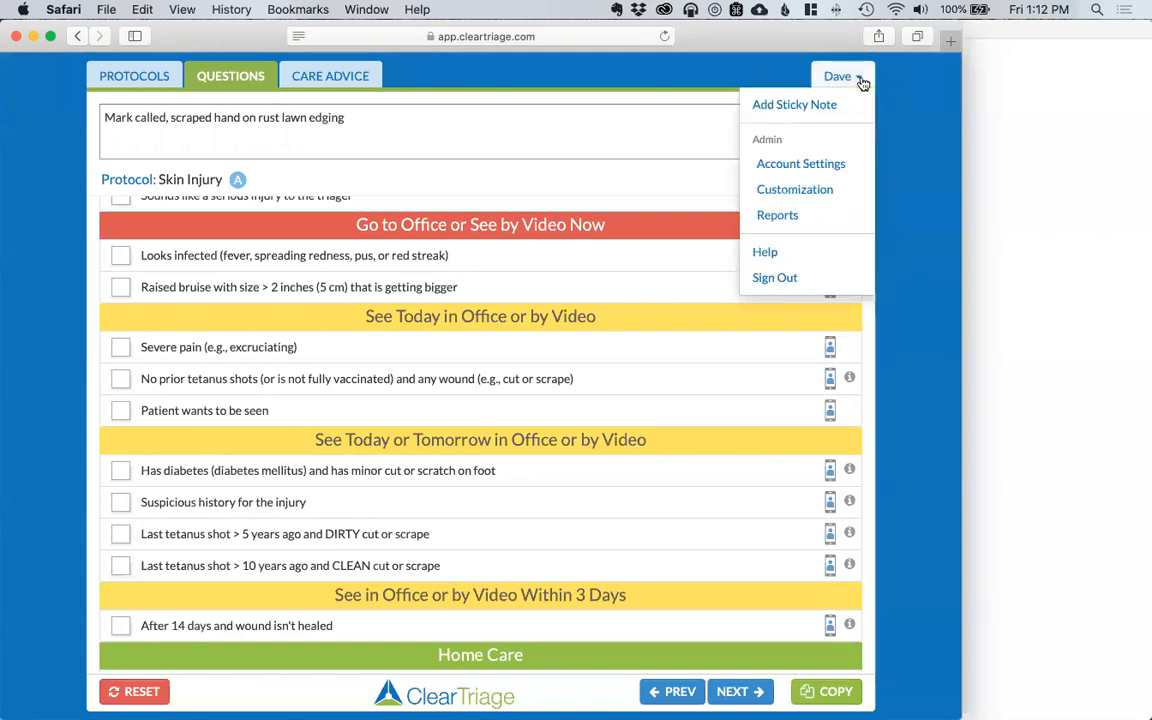
left_click(820, 193)
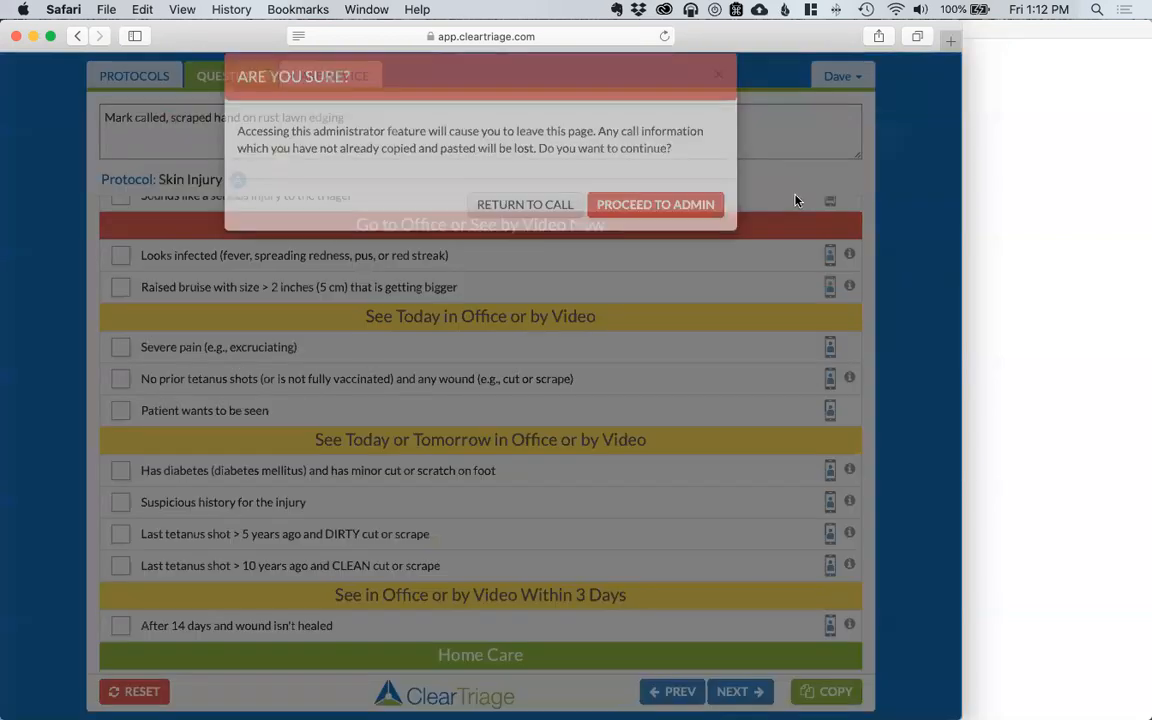
left_click(644, 233)
Step: Sign in with the administrator e-mail address and password
left_click(463, 226)
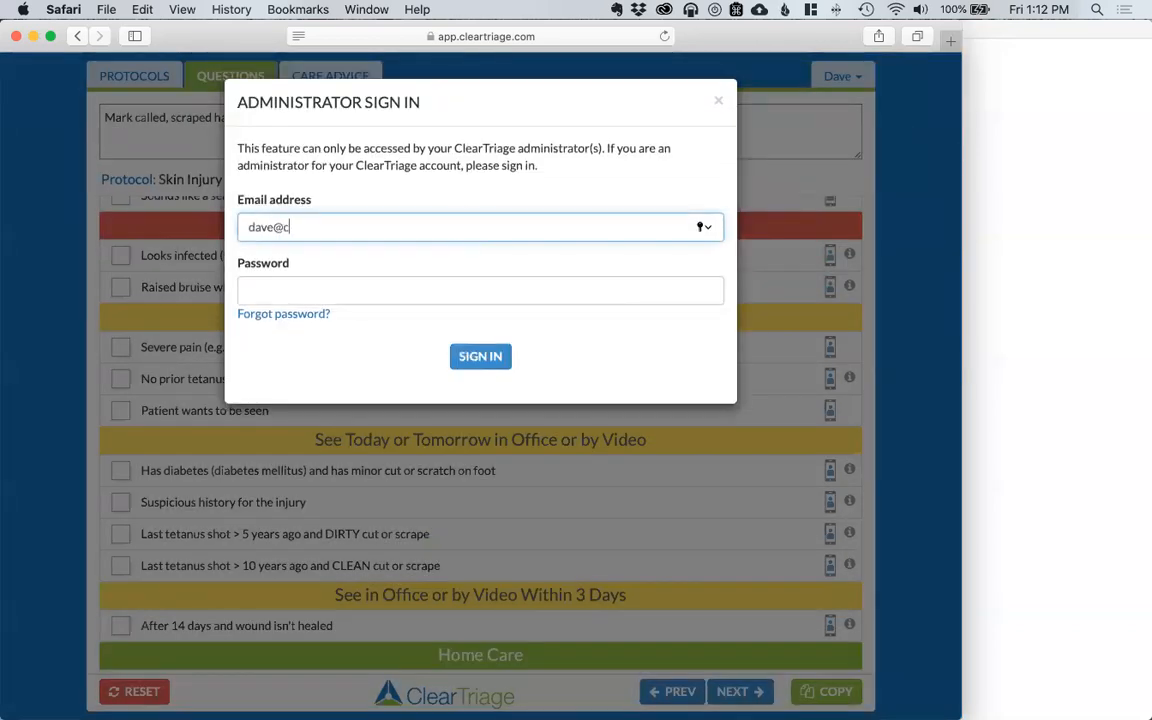
key("Tab")
type("••••••••")
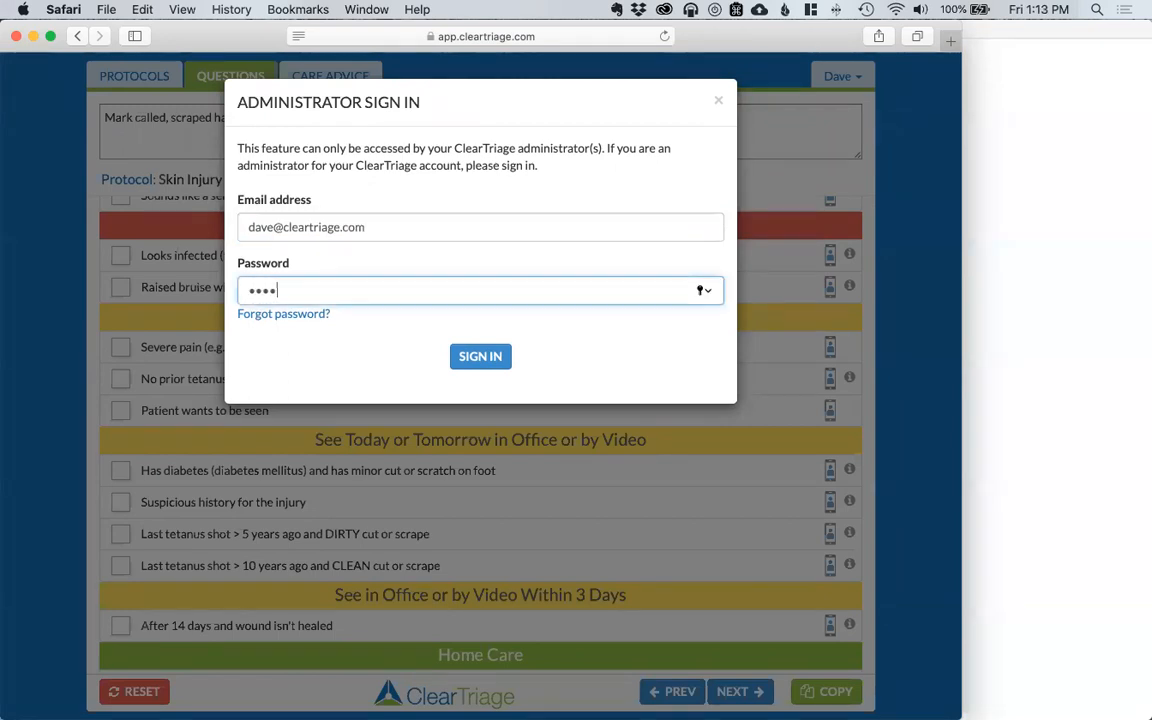
key("Return")
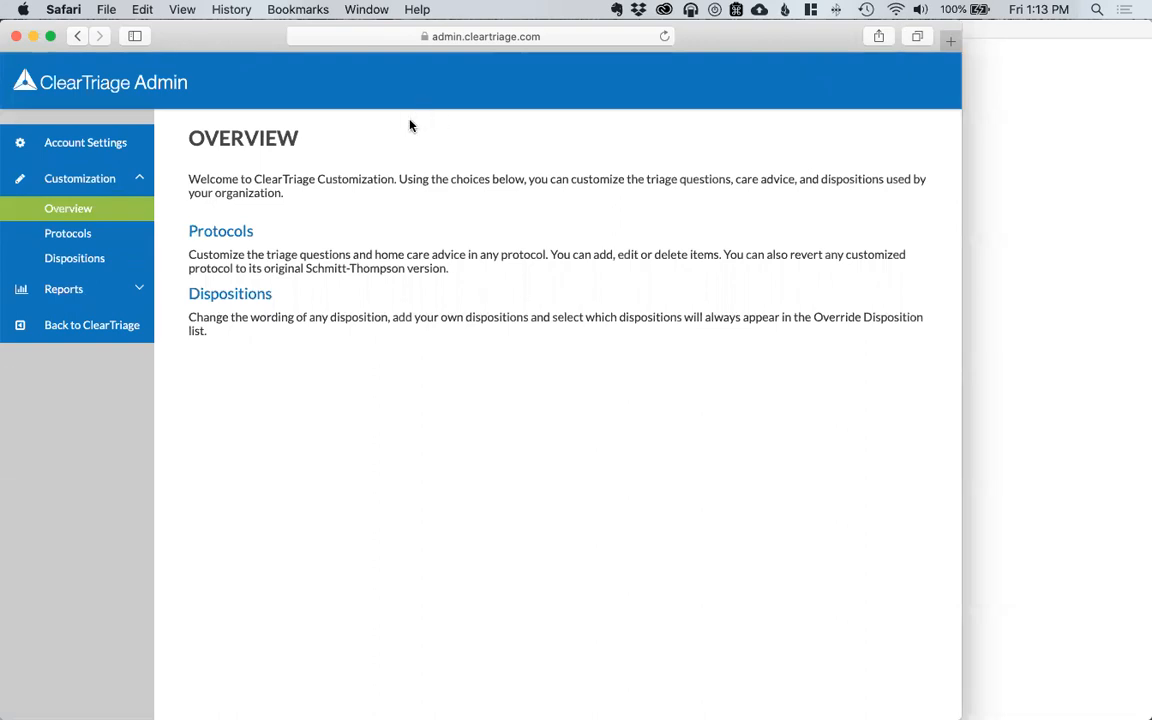
Step: Search the protocols for 'skin' and open the adult Skin Injury question editor
left_click(229, 233)
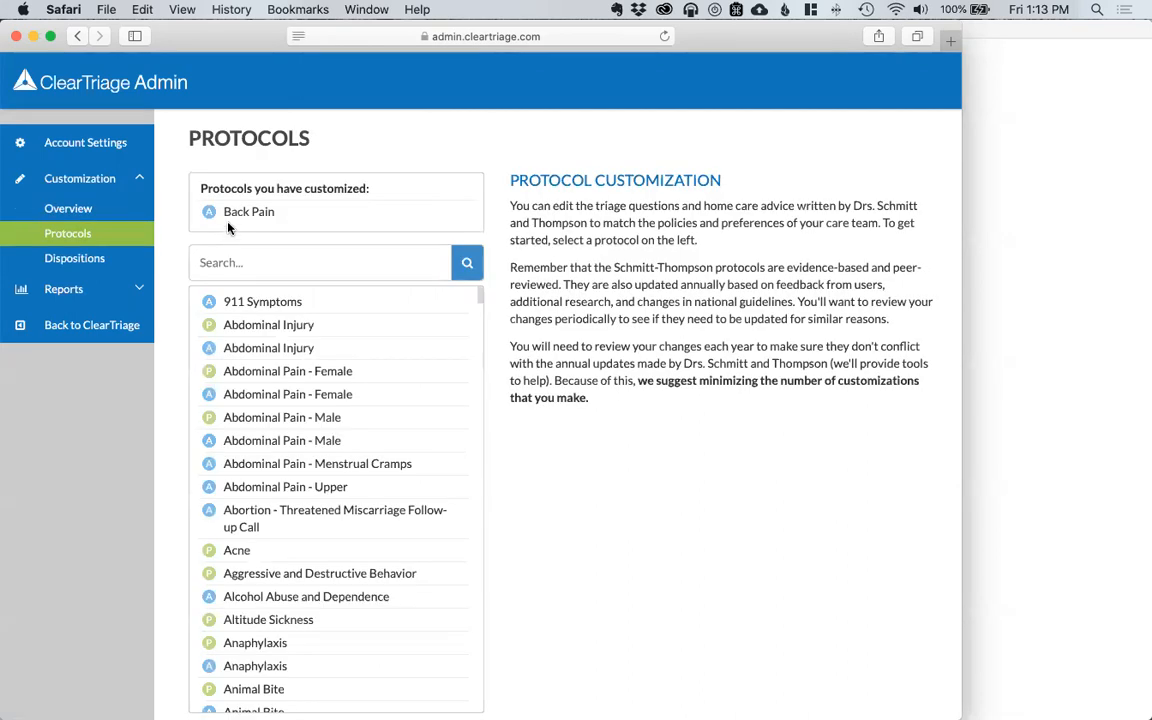
left_click(231, 264)
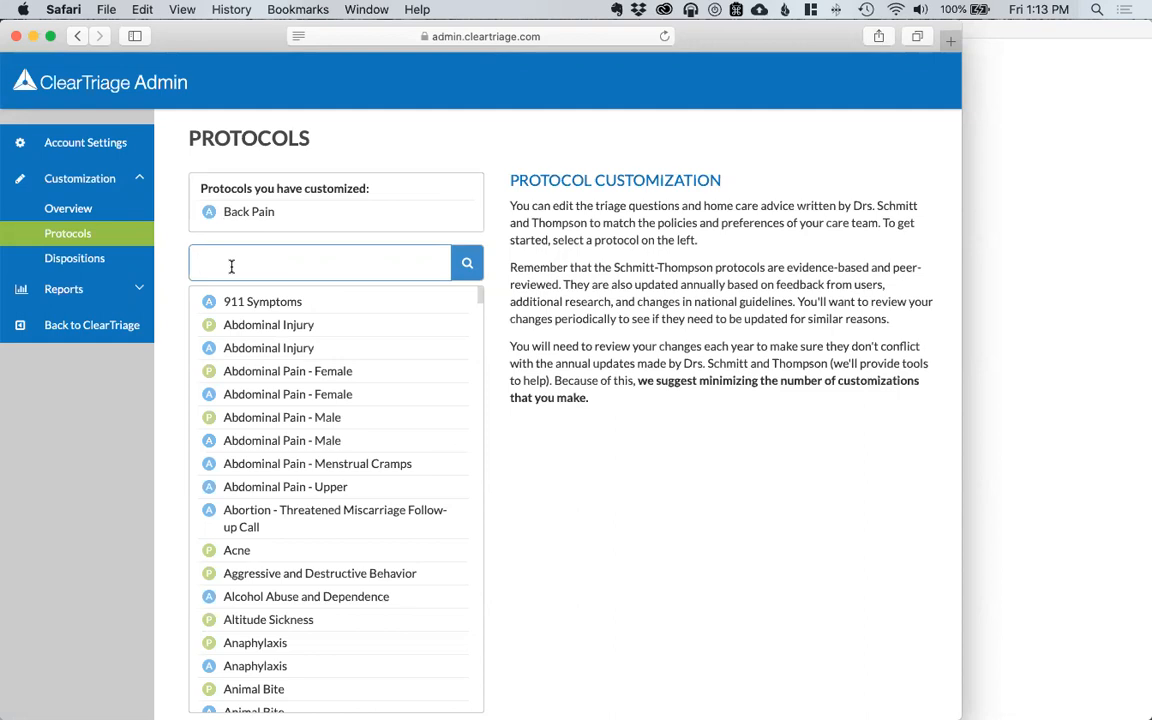
type("skin")
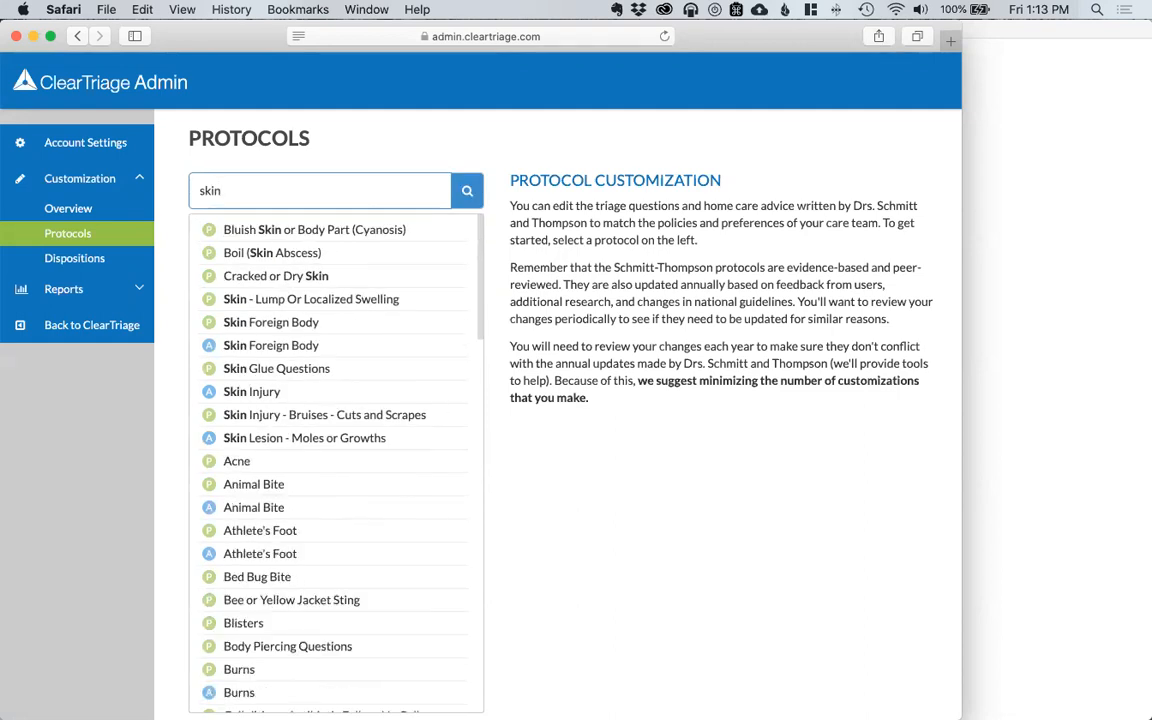
left_click(262, 396)
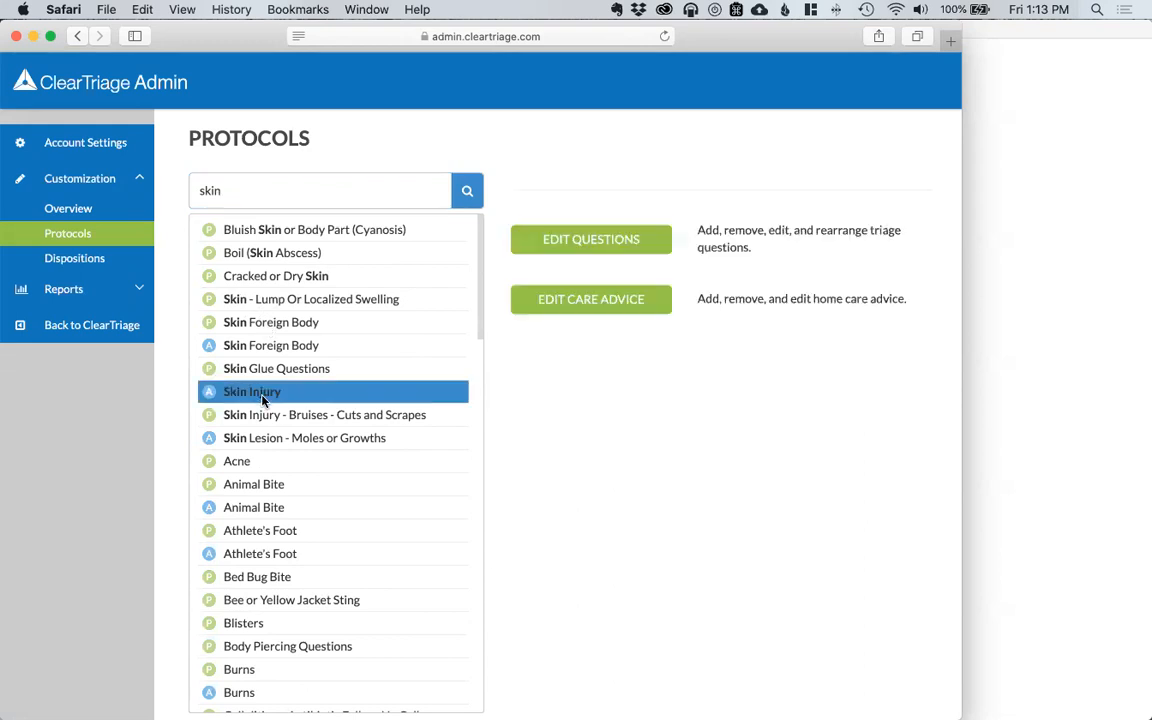
left_click(615, 316)
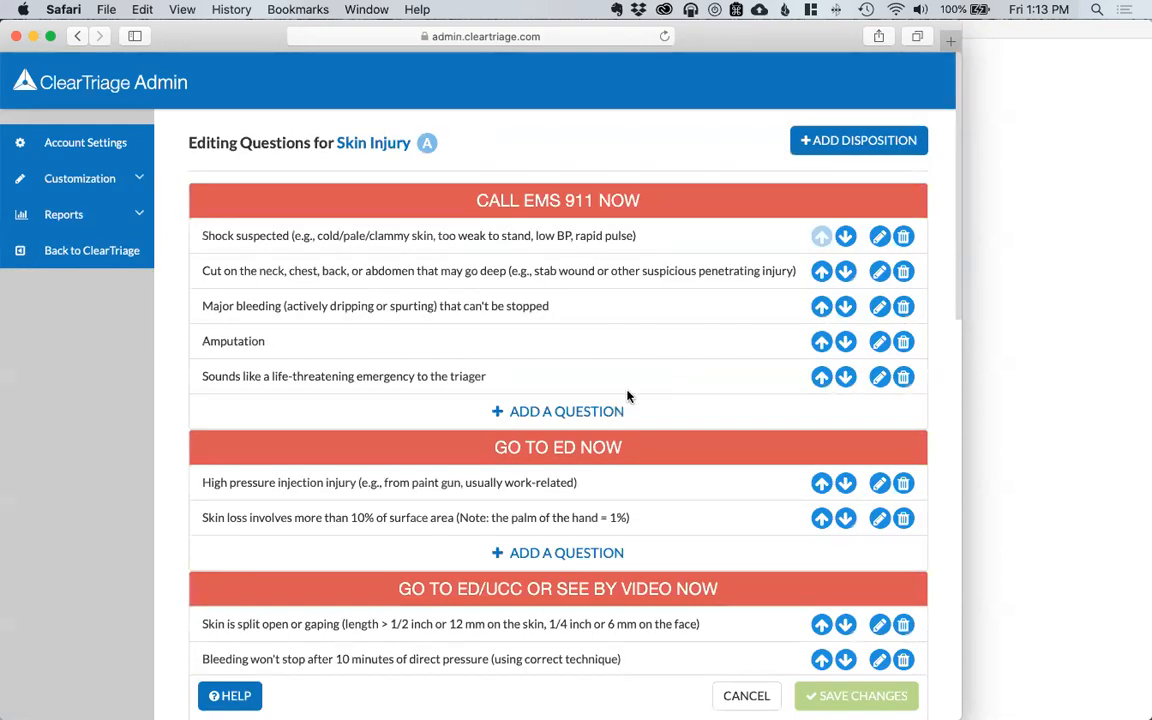
scroll(627, 393, "down", 10)
scroll(627, 393, "down", 5)
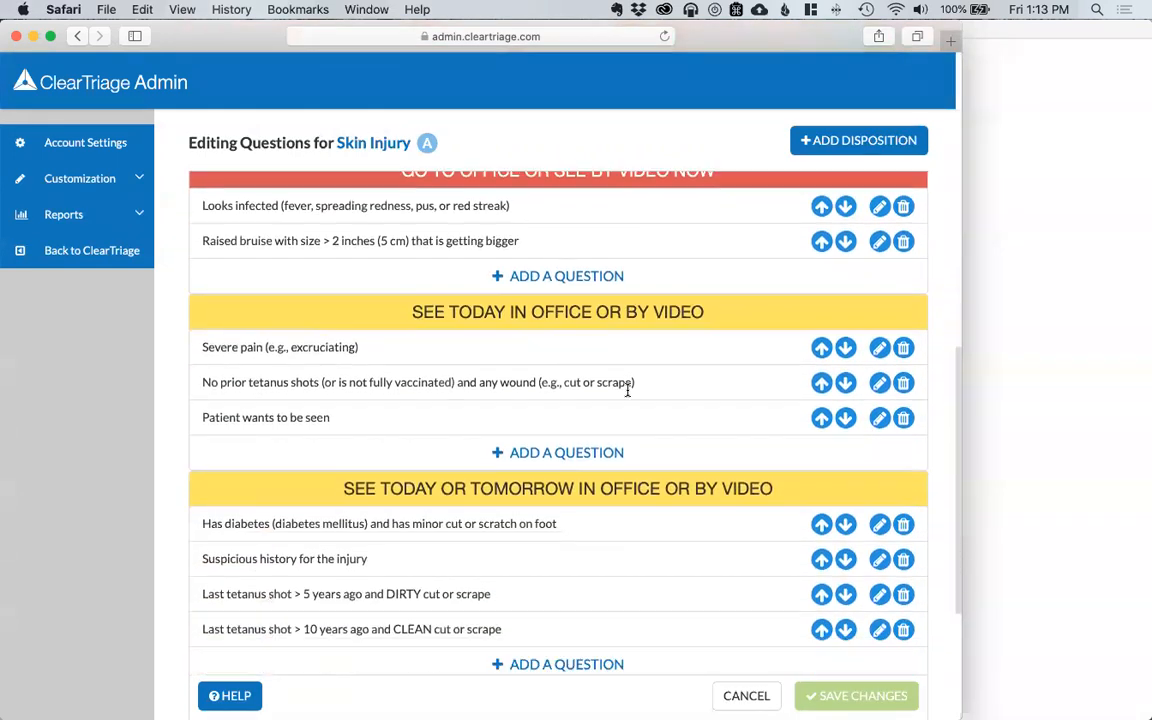
scroll(874, 556, "down", 1)
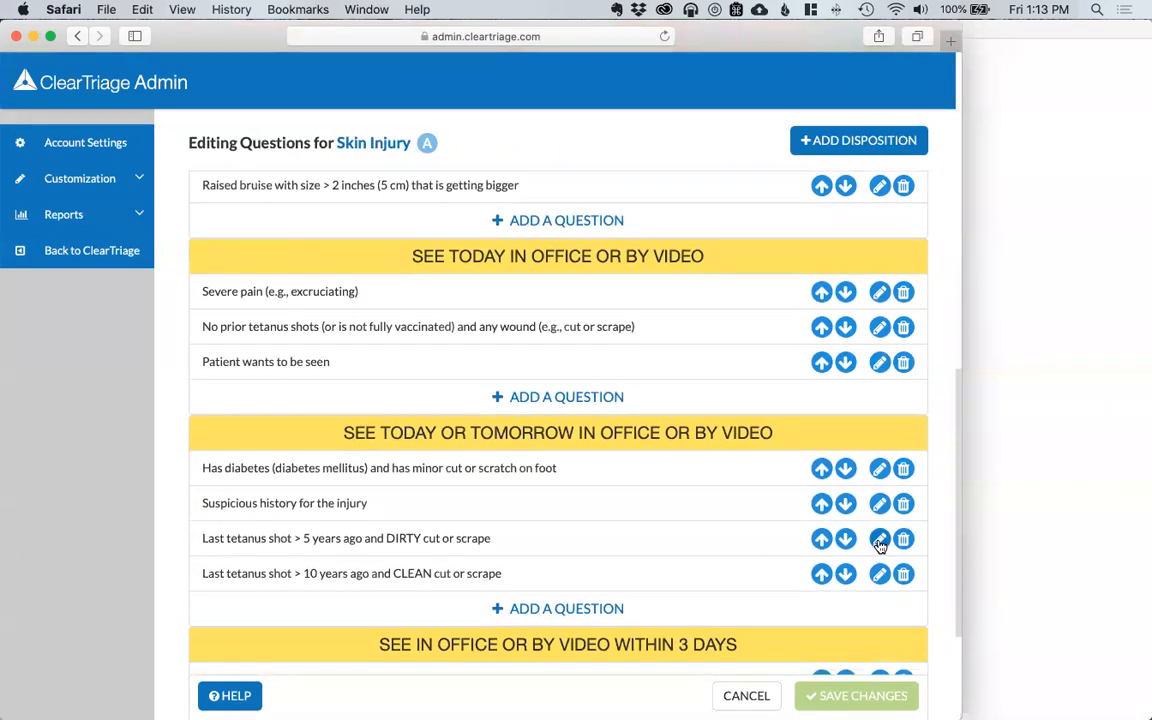
Step: Uncheck Video Visit Eligible on the dirty-wound and clean-wound tetanus questions
left_click(879, 540)
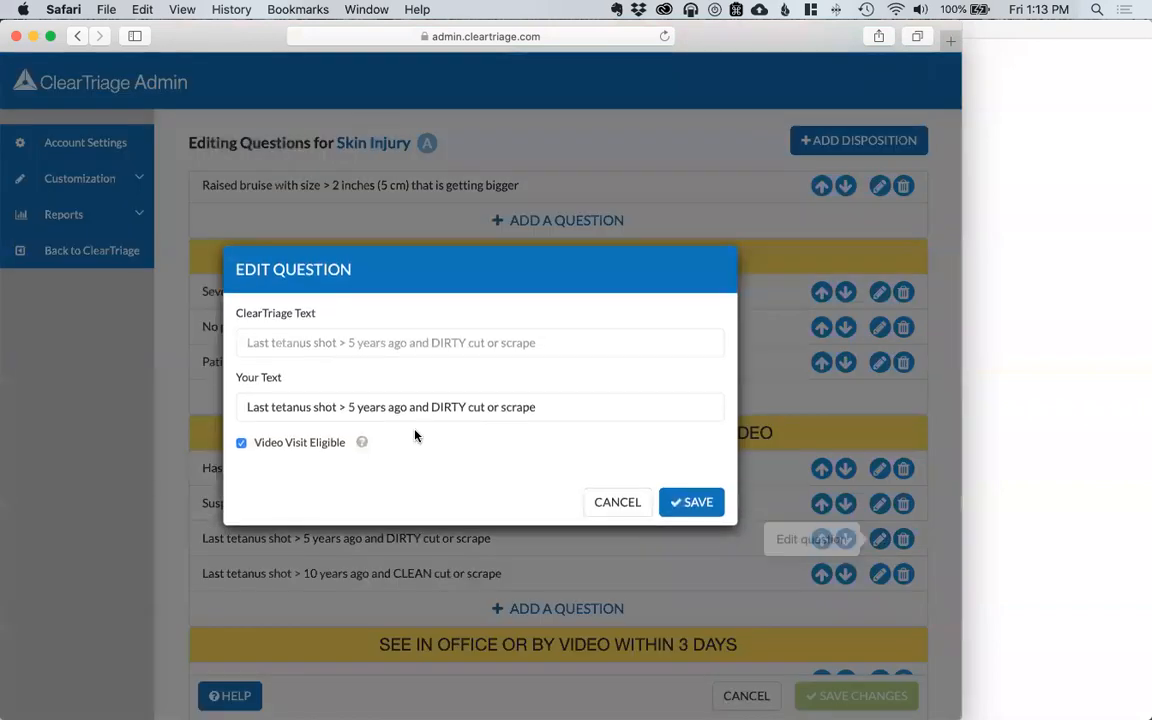
left_click(240, 444)
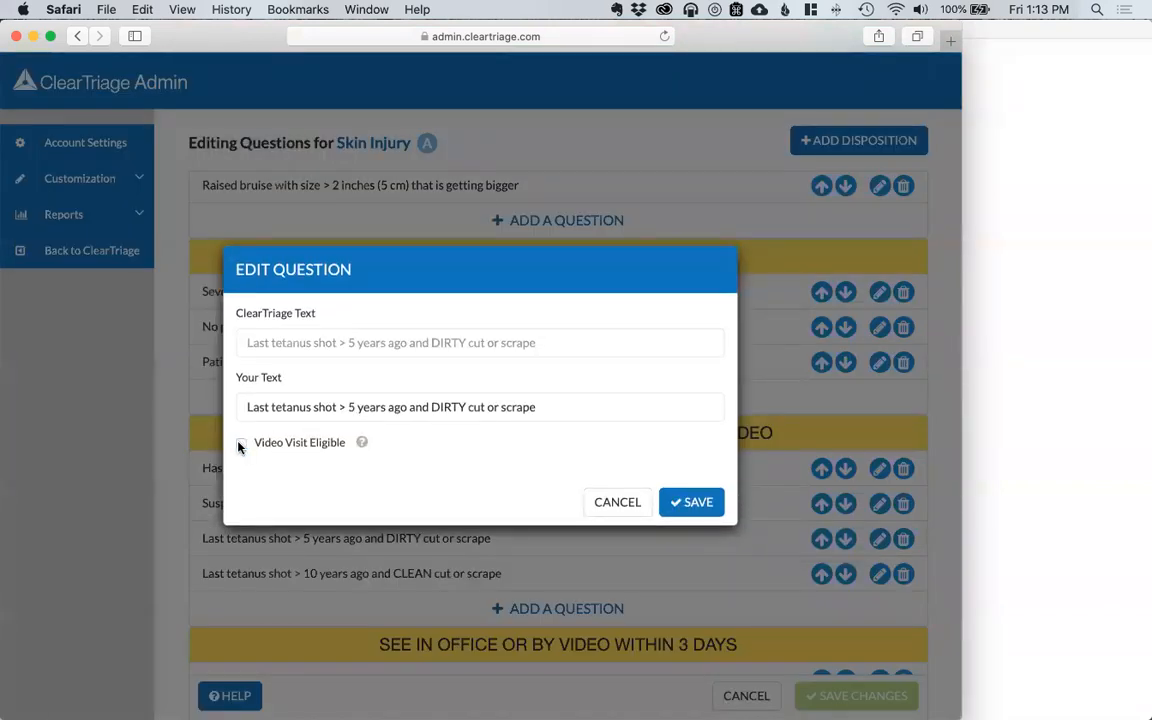
left_click(692, 501)
left_click(879, 573)
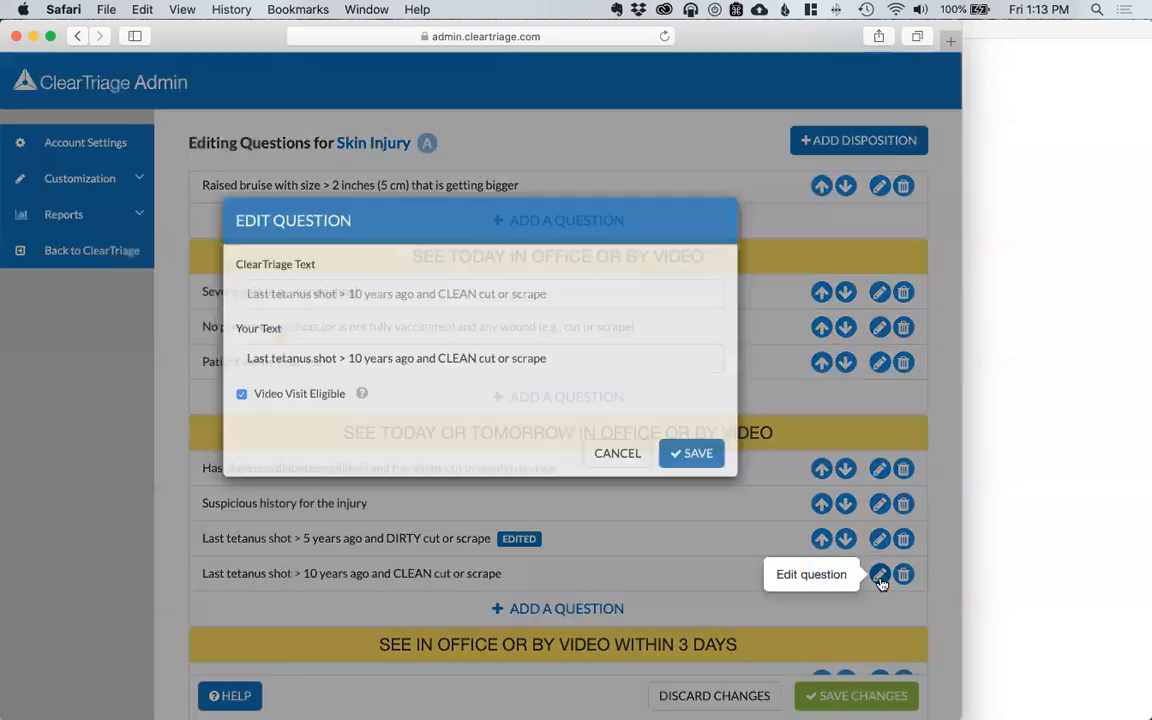
left_click(283, 443)
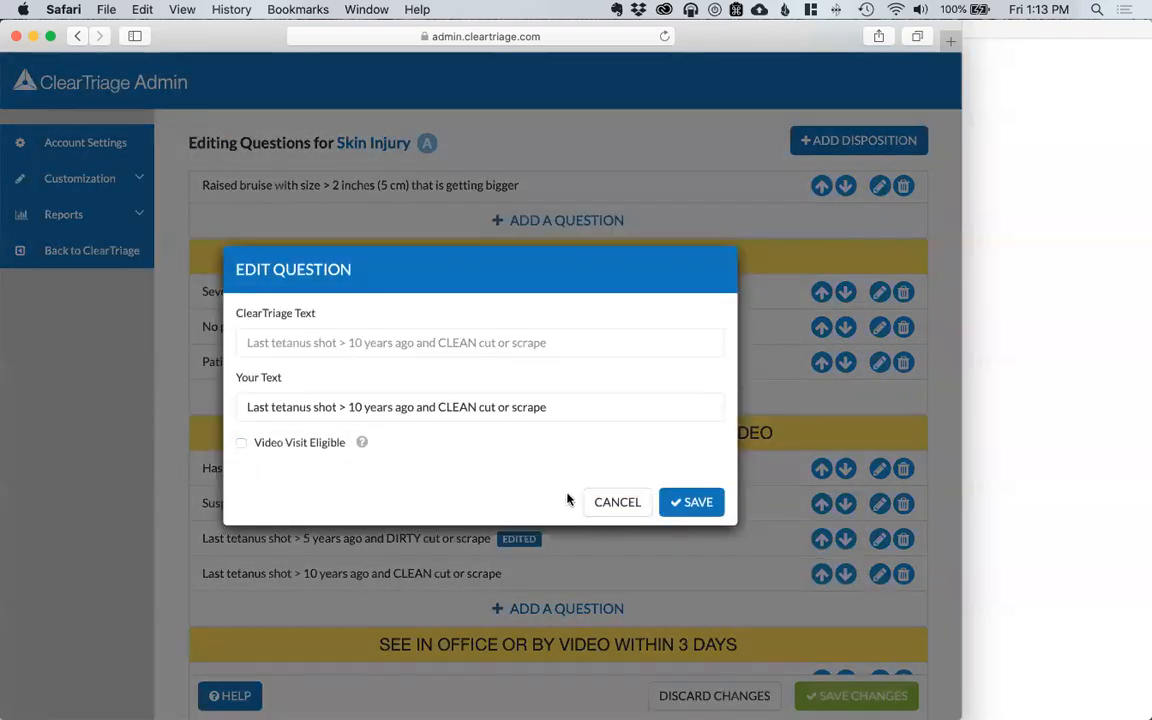
left_click(678, 503)
Step: Save the Skin Injury question changes and publish them to the team
scroll(681, 512, "down", 1)
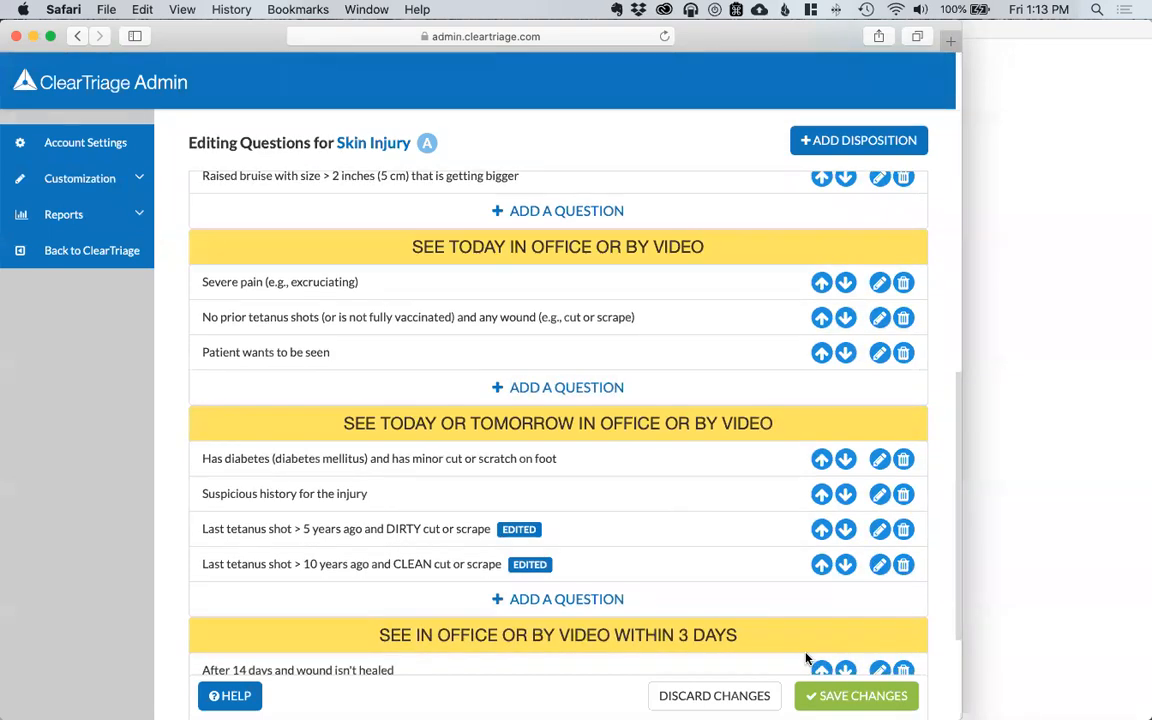
left_click(856, 695)
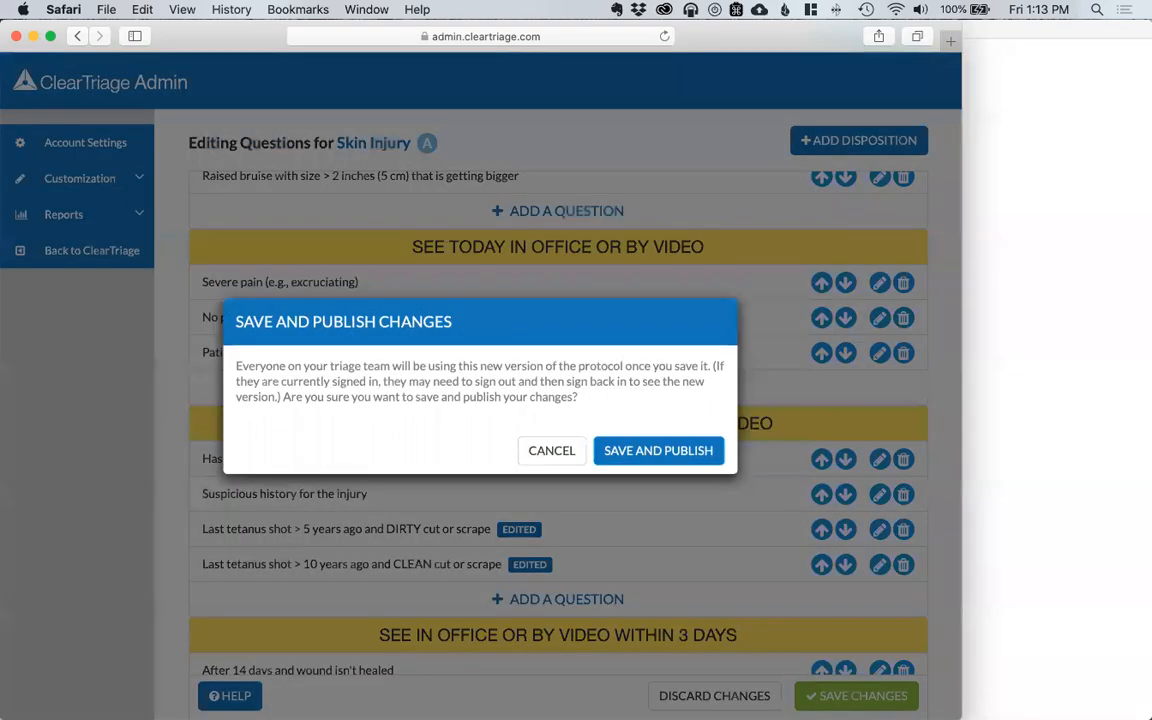
left_click(686, 452)
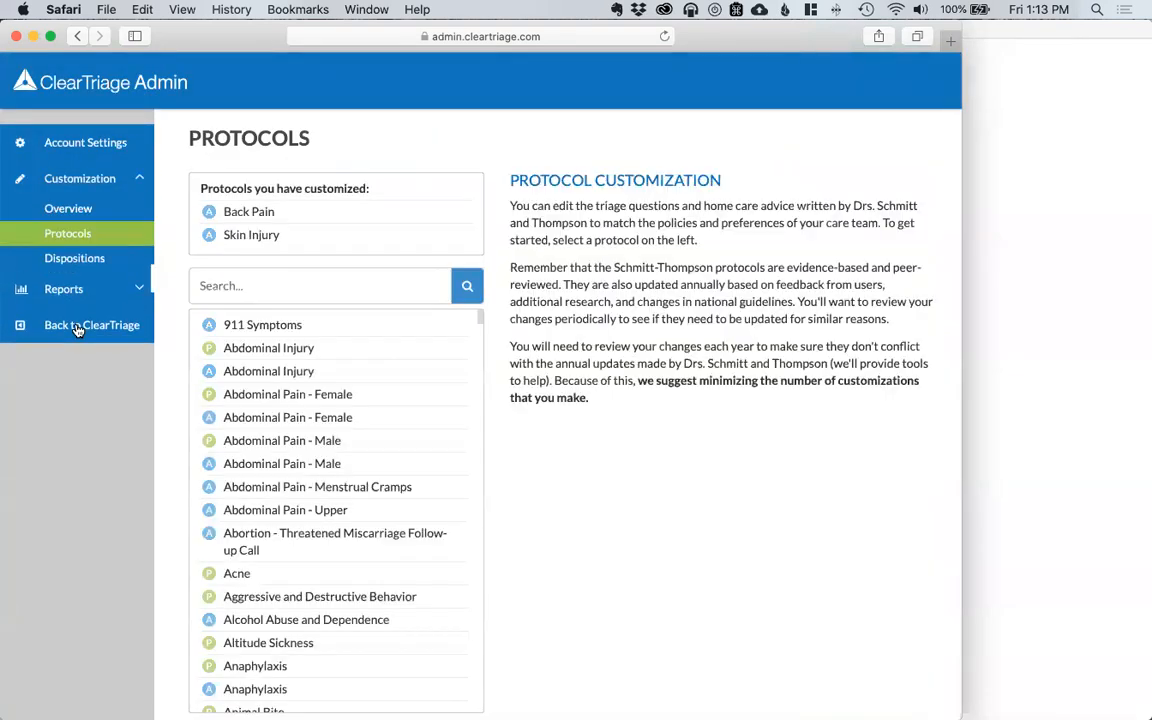
Step: Return to triage and open the Skin Injury protocol via search 'skin injury adult'
left_click(78, 325)
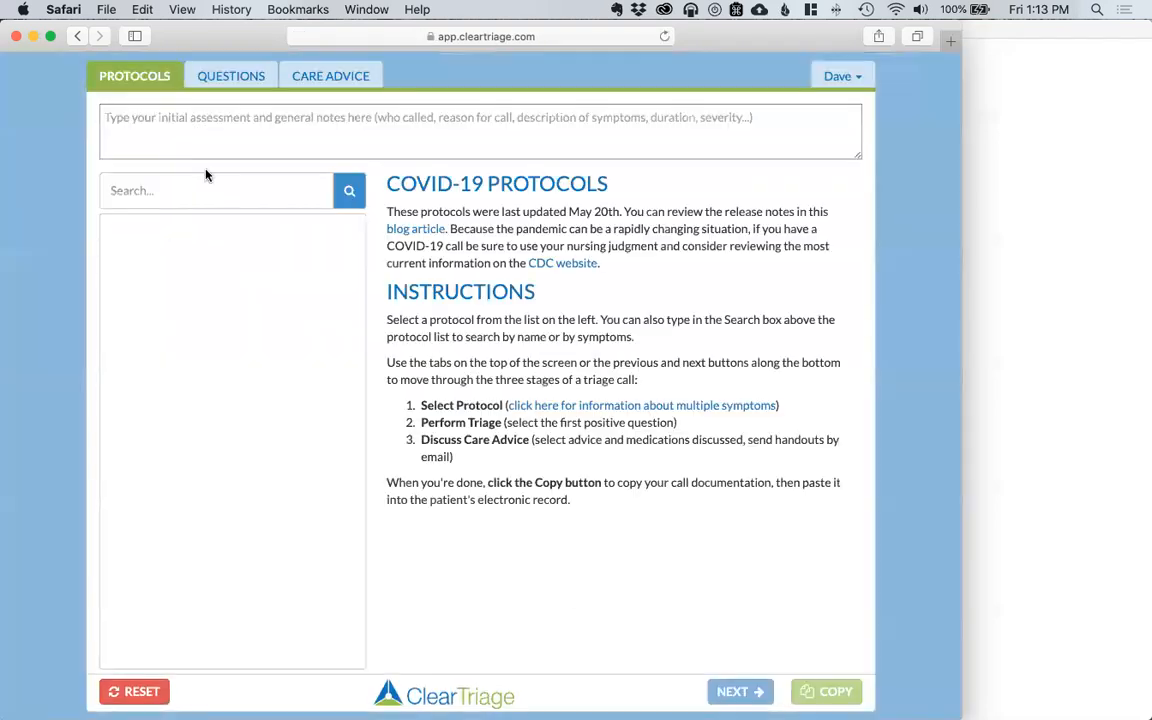
left_click(194, 189)
type("s")
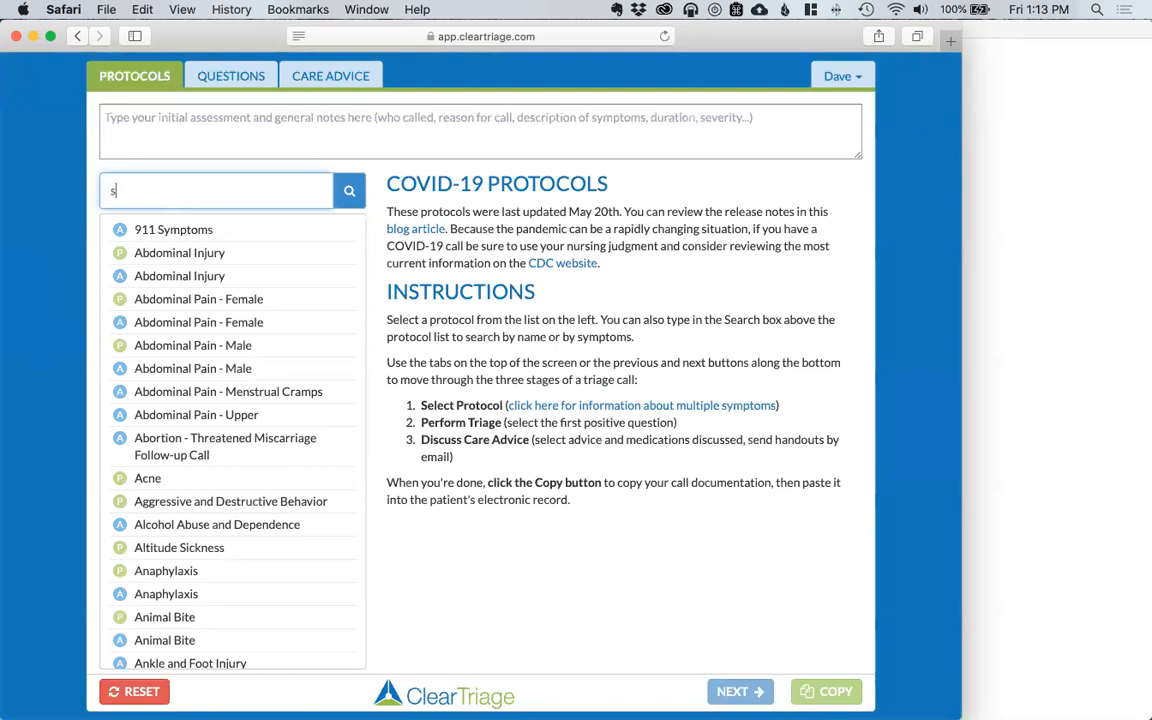
type("kin injury adult")
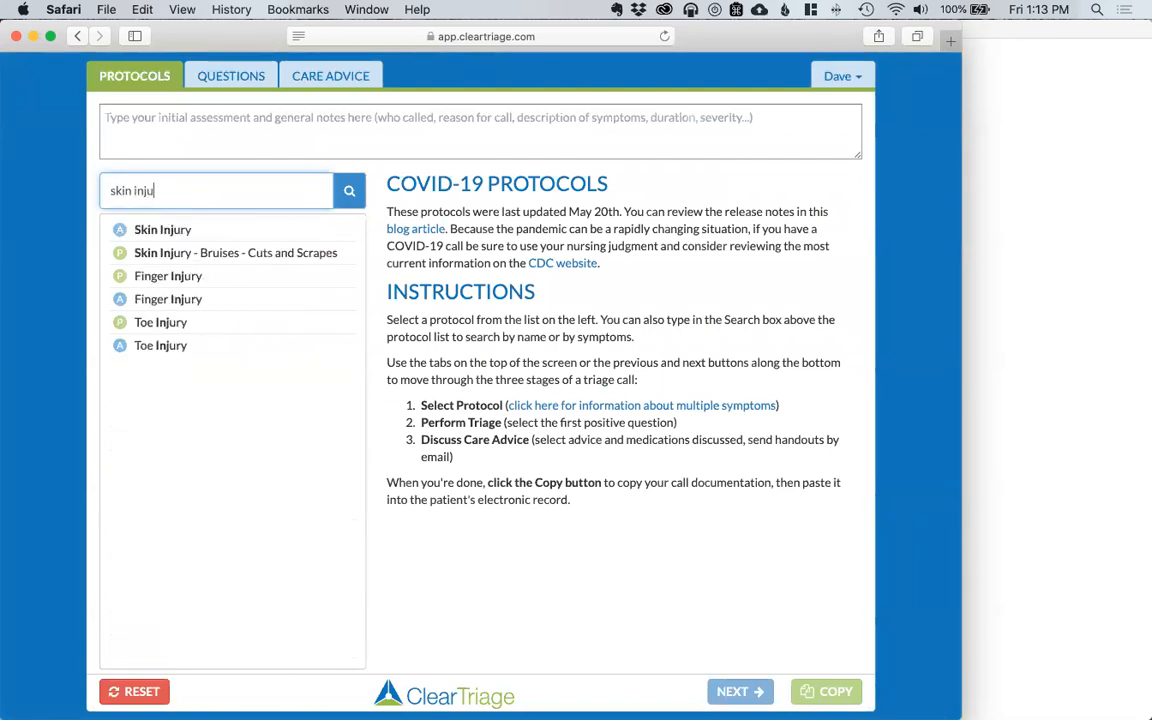
left_click(166, 230)
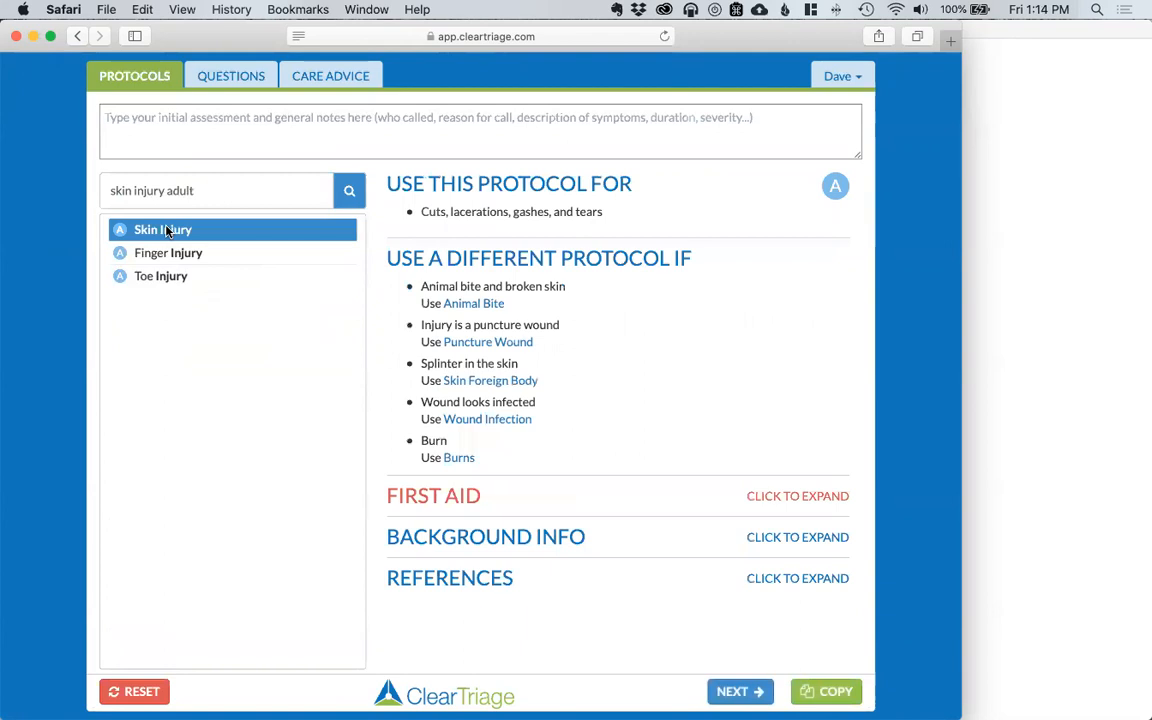
Step: Tick 'Last tetanus shot > 5 years ago and DIRTY cut or scrape' in the questions
left_click(736, 690)
scroll(726, 621, "down", 10)
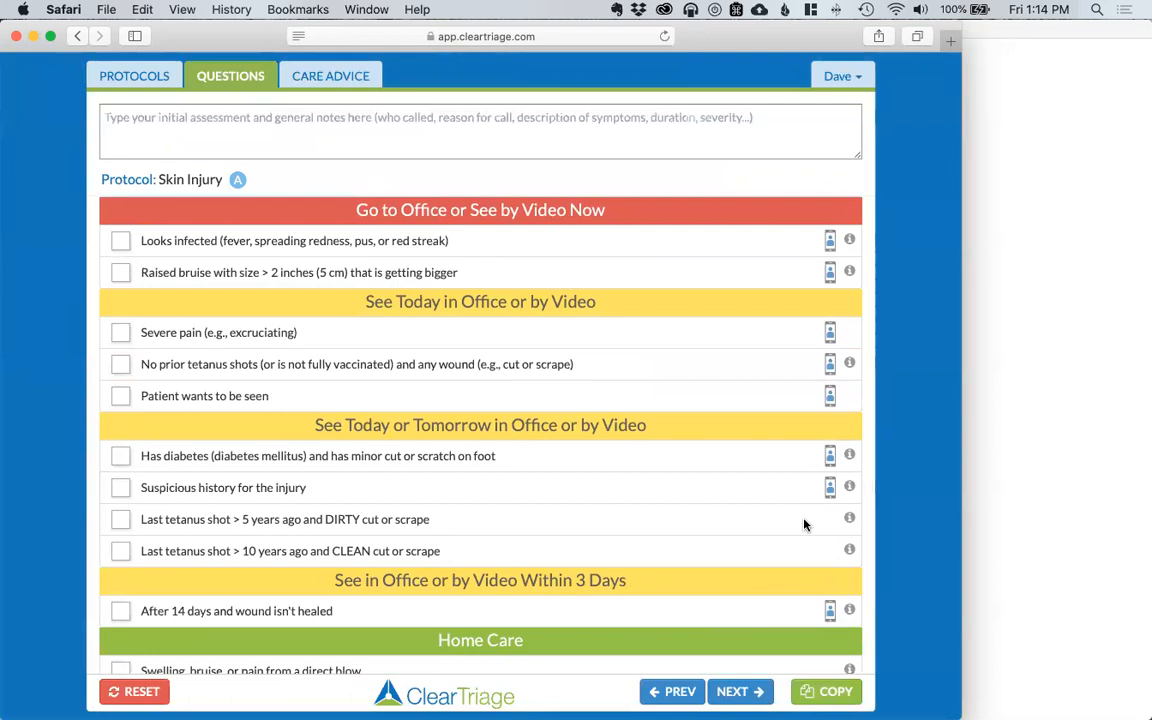
left_click(121, 521)
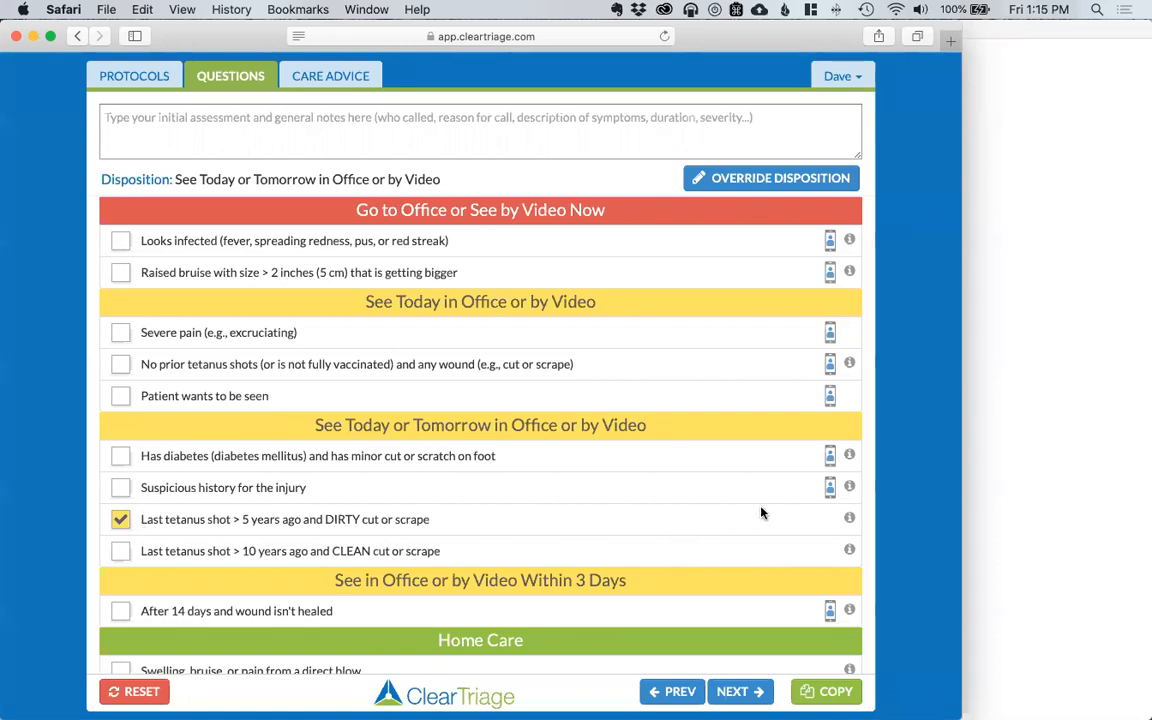
Step: Go from the account menu's Customization to the Admin site
left_click(852, 77)
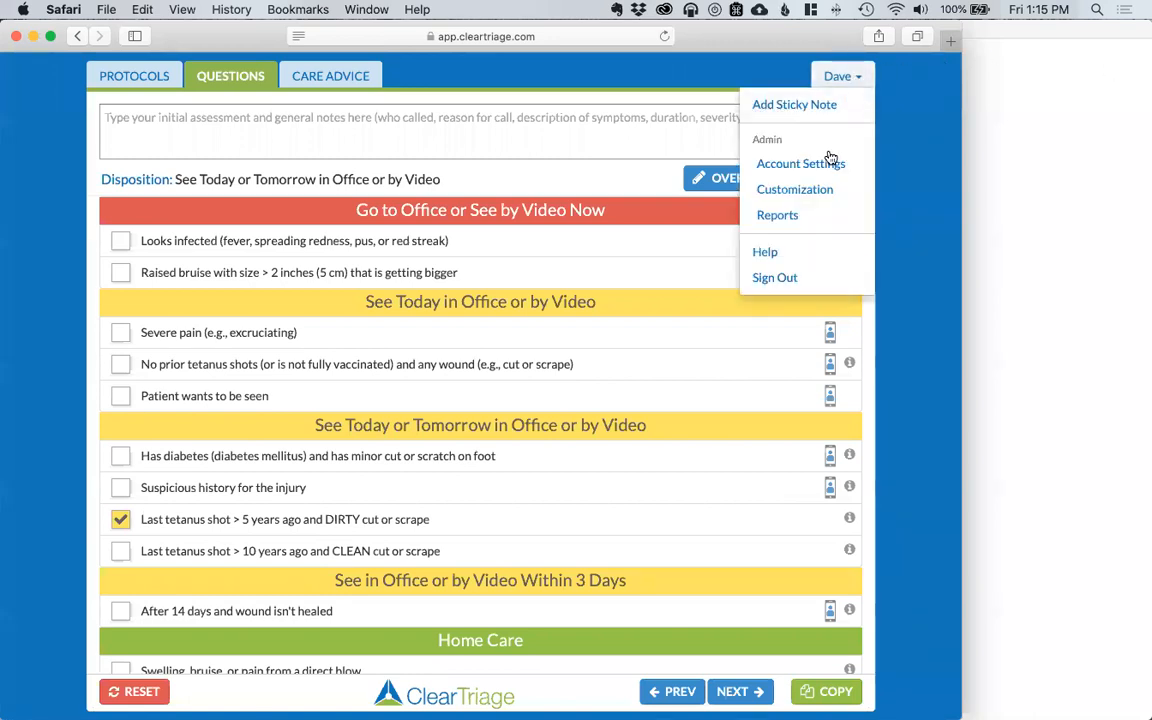
left_click(822, 189)
left_click(690, 242)
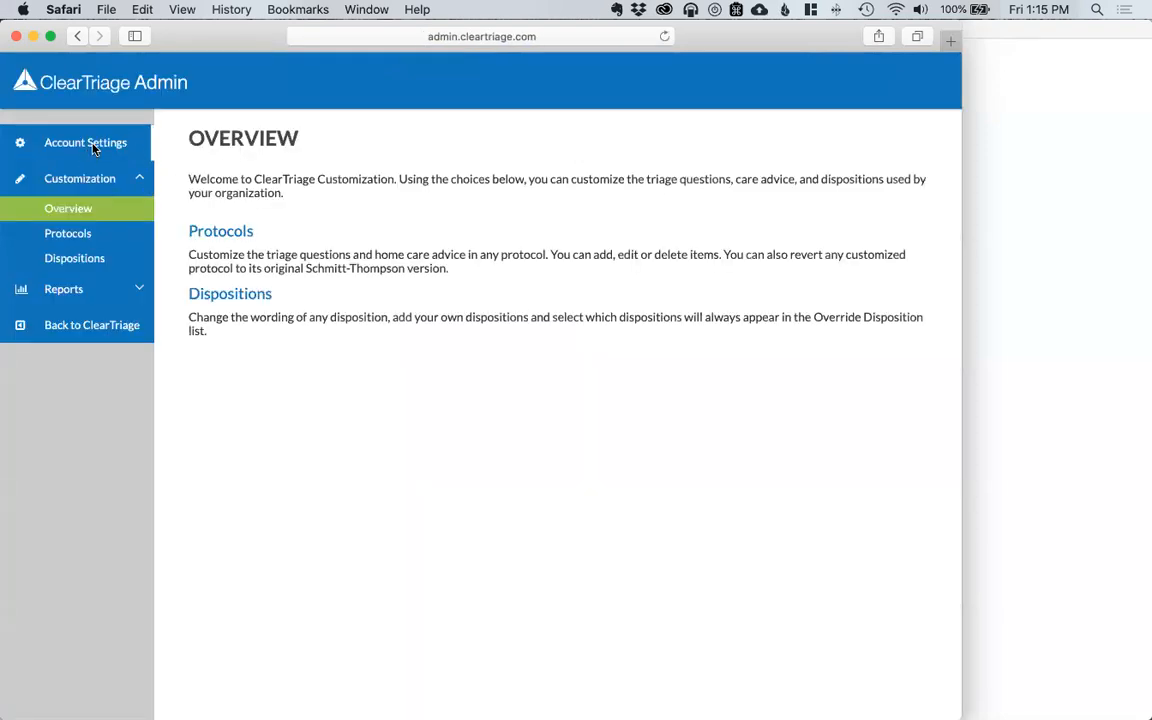
Step: Set Telemedicine Preference to No in Account Settings and save
left_click(94, 146)
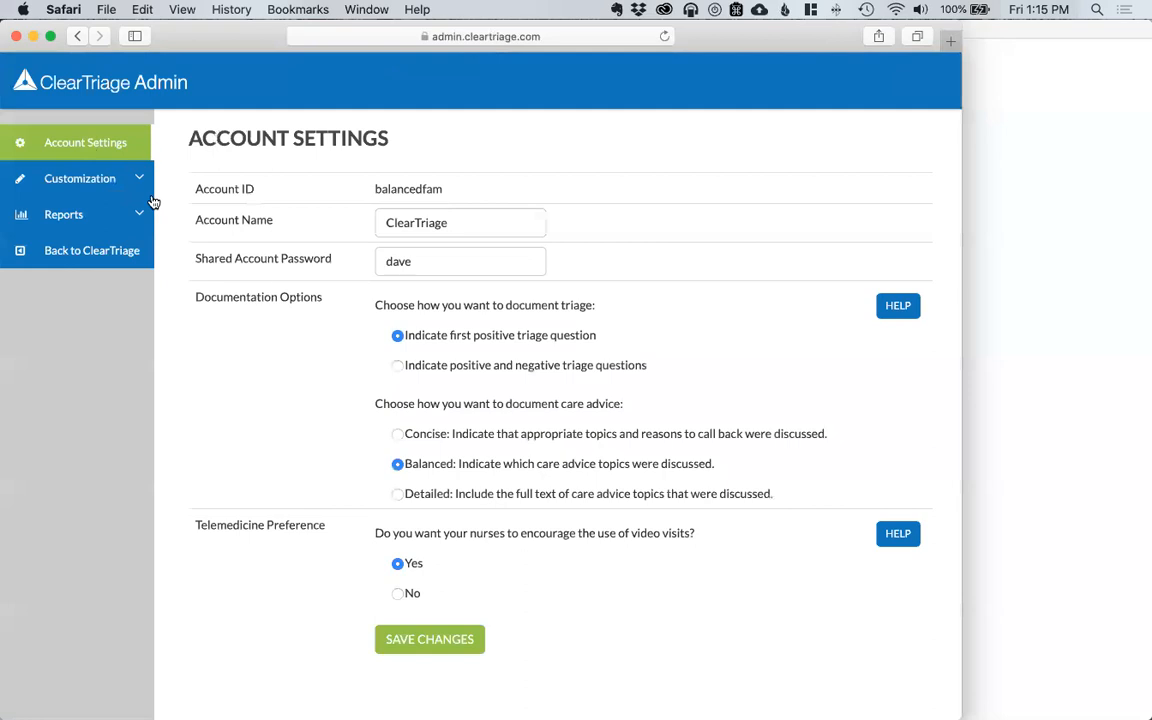
left_click(397, 594)
left_click(440, 640)
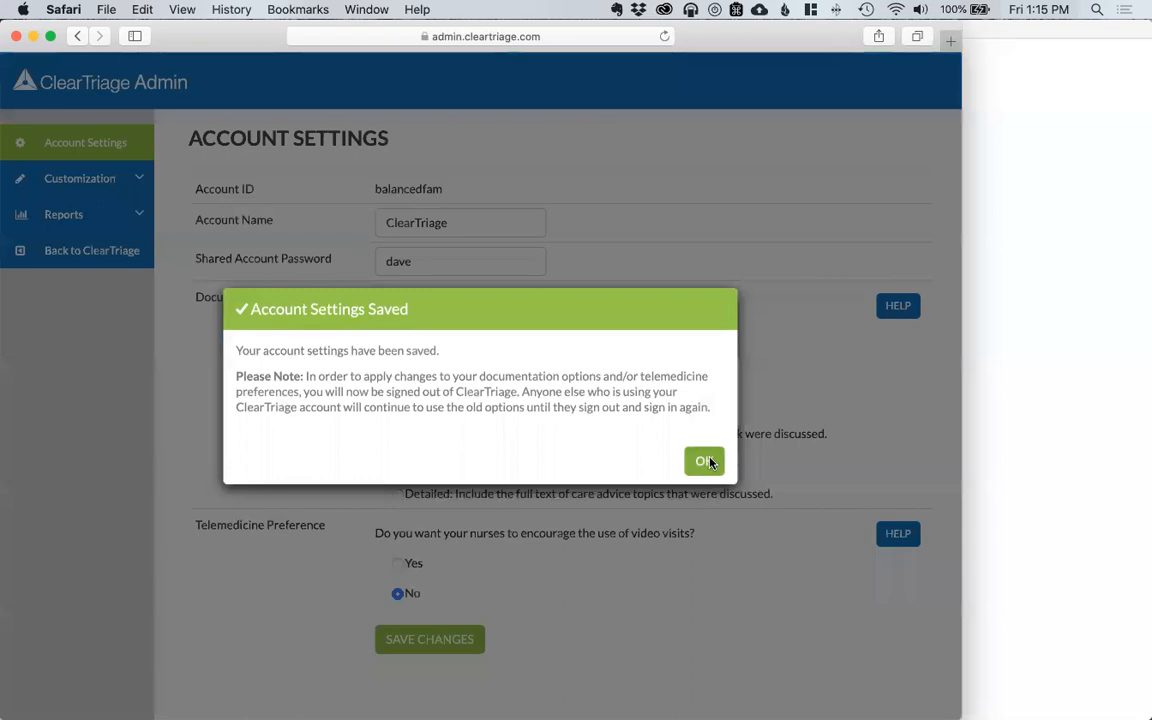
left_click(708, 461)
Step: Enter the account password and sign in, retrying after the failed first attempt
left_click(516, 270)
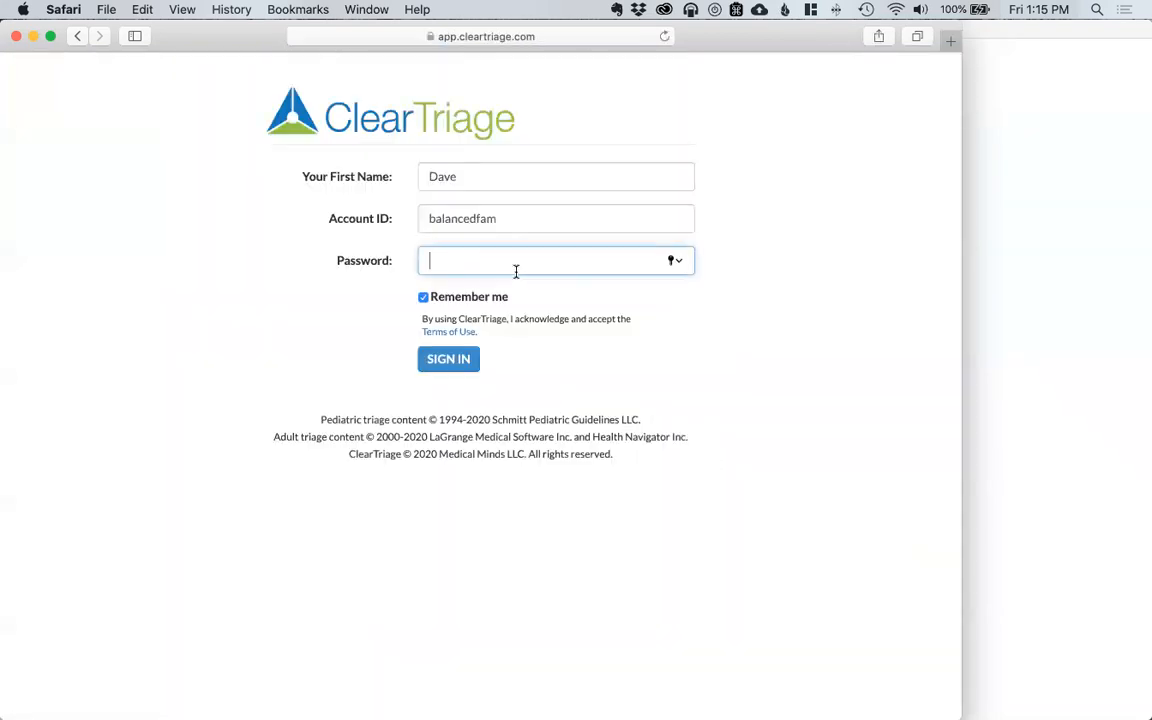
type("••••")
key("Return")
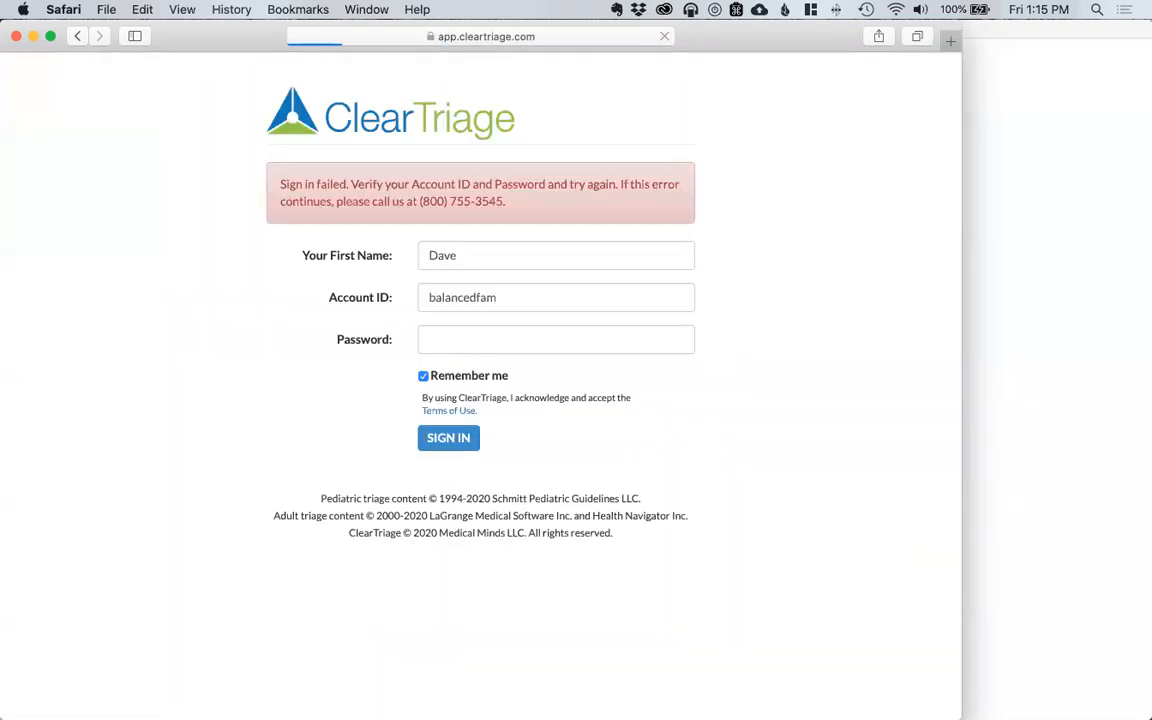
left_click(502, 338)
type("••••")
key("Return")
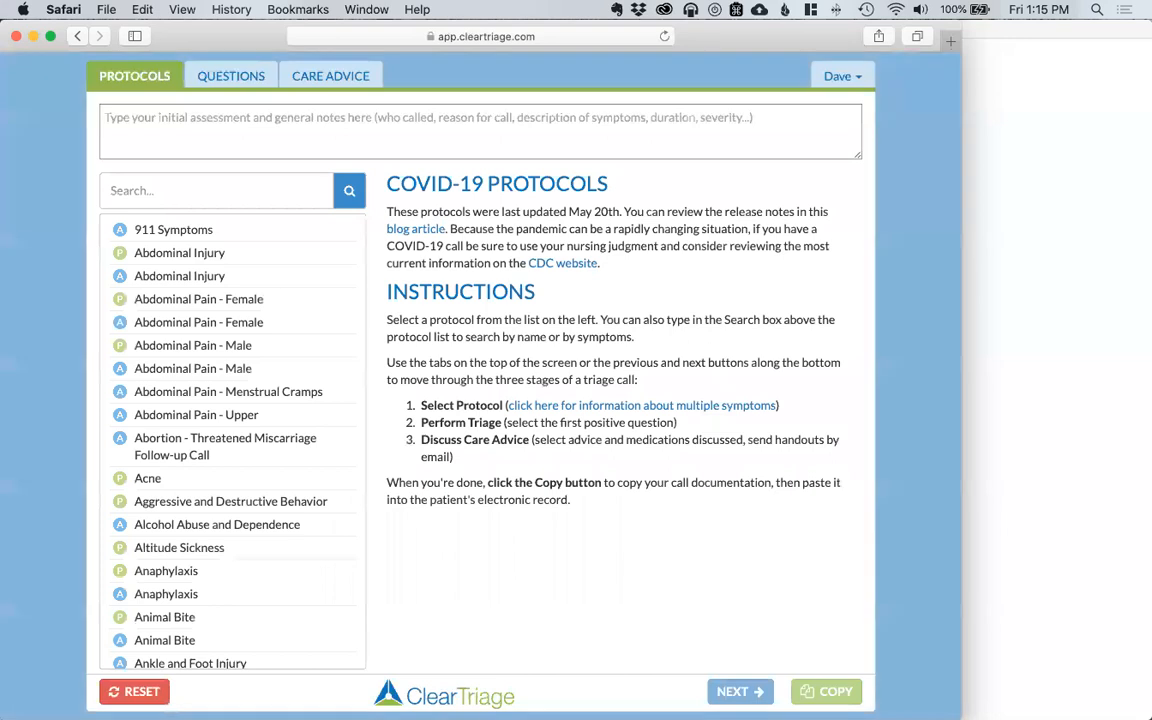
left_click(206, 190)
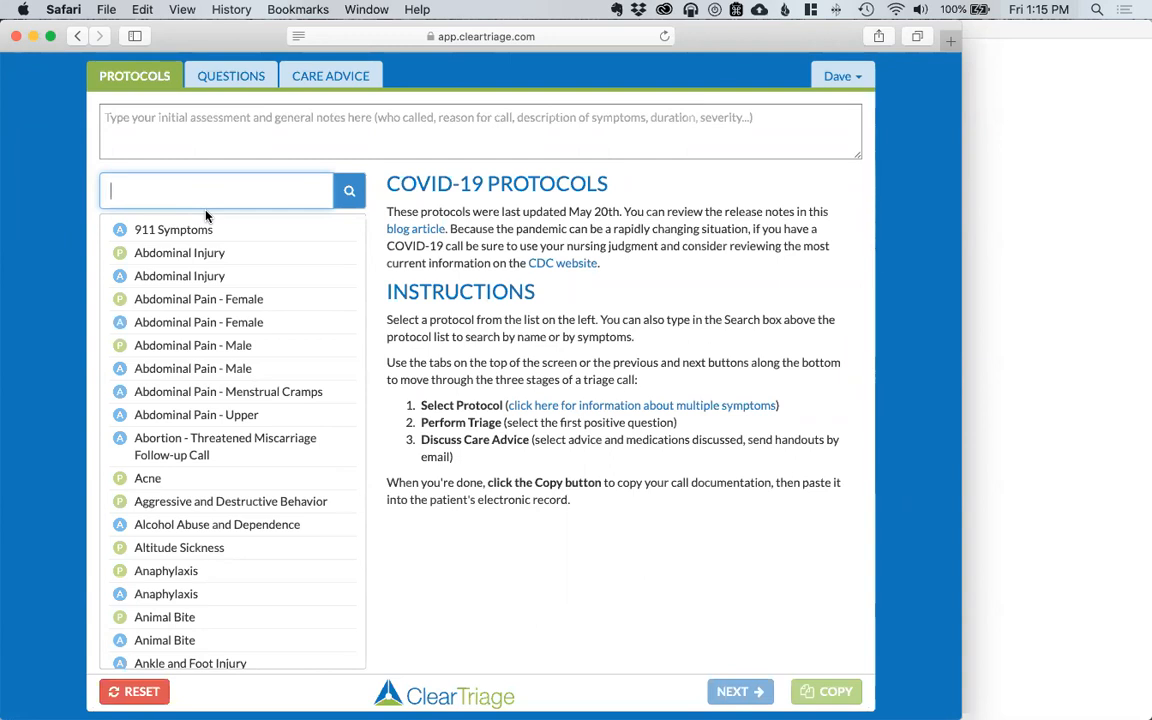
Step: Search protocols for 'sinus' and pick Sinus Pain or Congestion
left_click(202, 138)
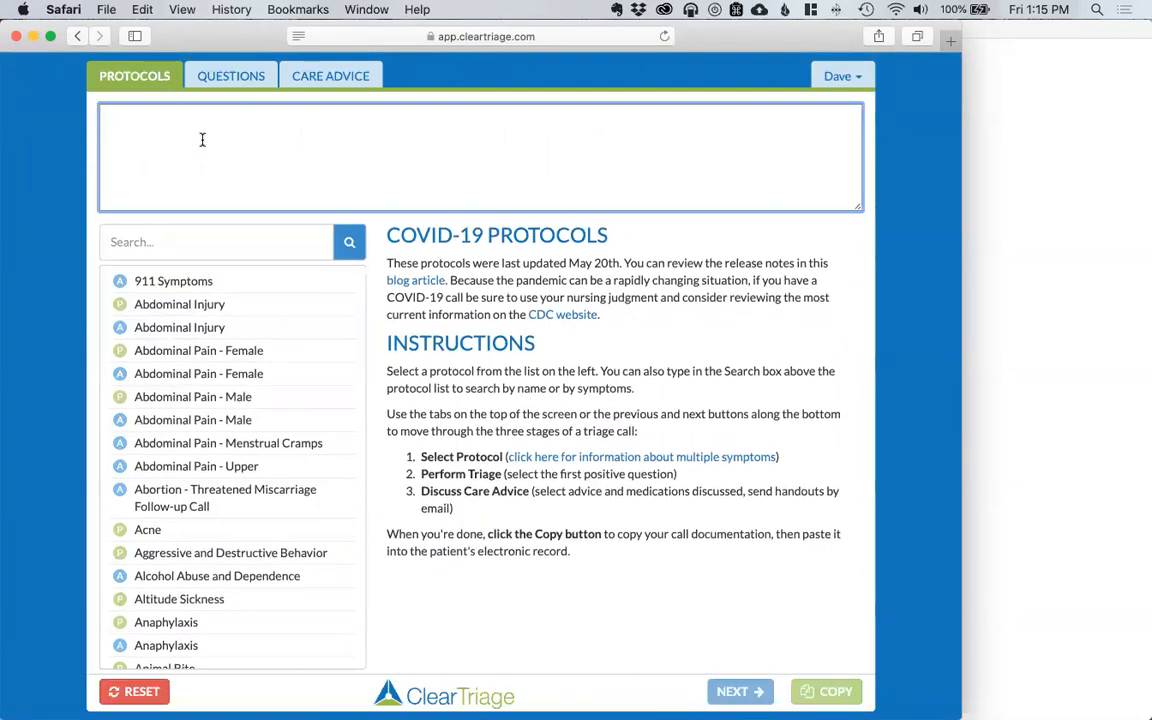
left_click(172, 246)
type("sinus")
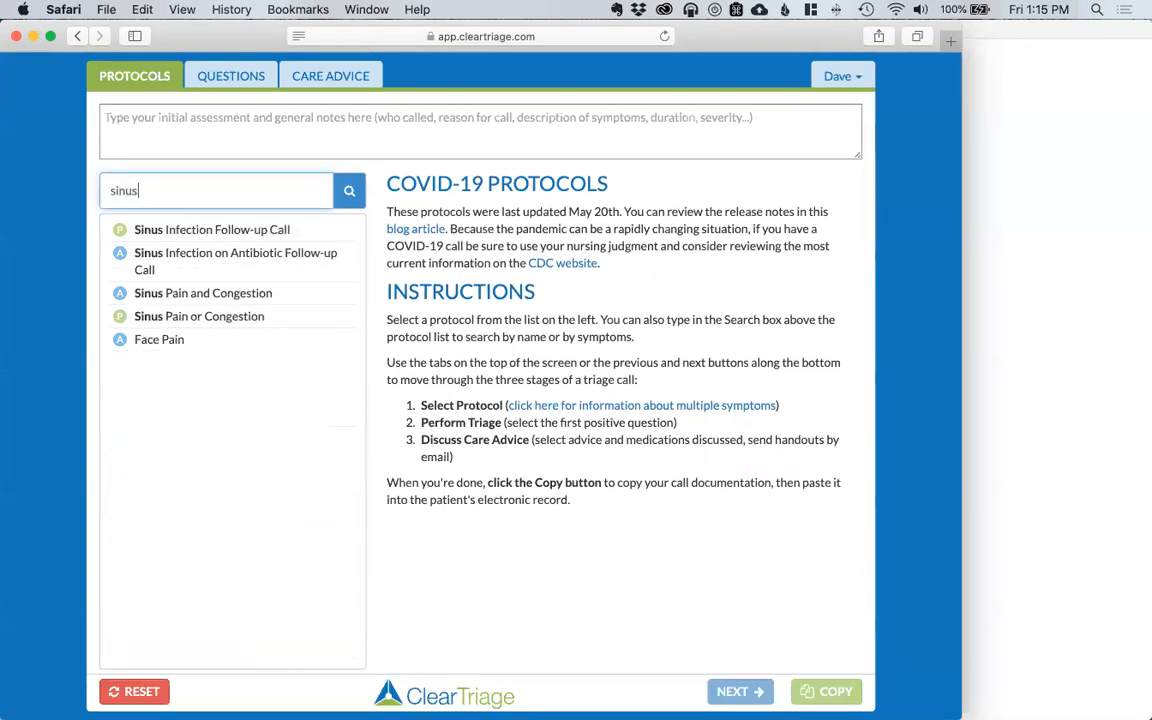
left_click(183, 314)
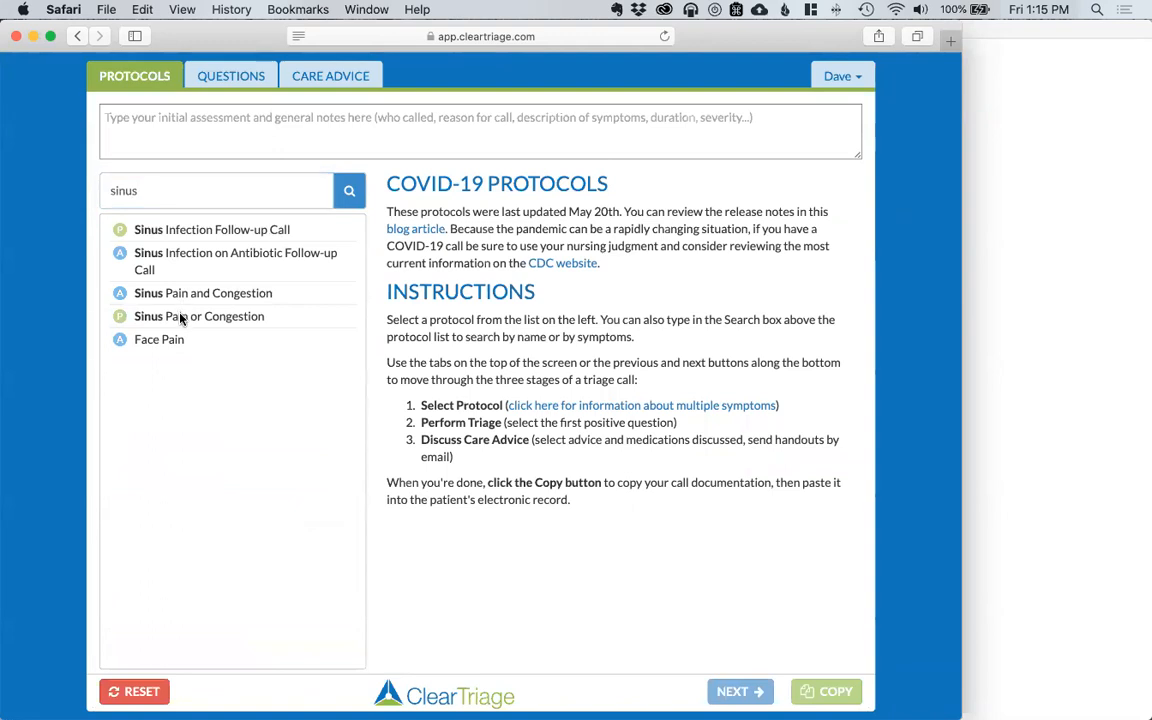
Step: Scroll through the Sinus Pain or Congestion questions, which carry no video-visit icons
left_click(738, 690)
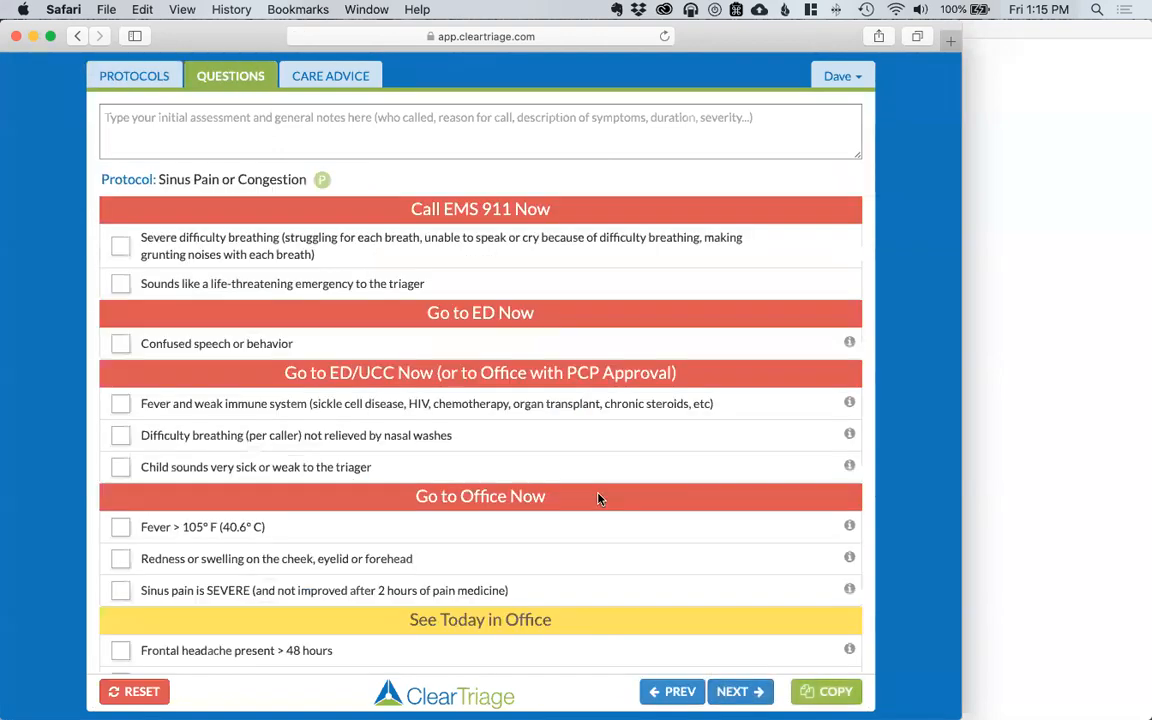
scroll(598, 499, "down", 2)
scroll(598, 499, "down", 5)
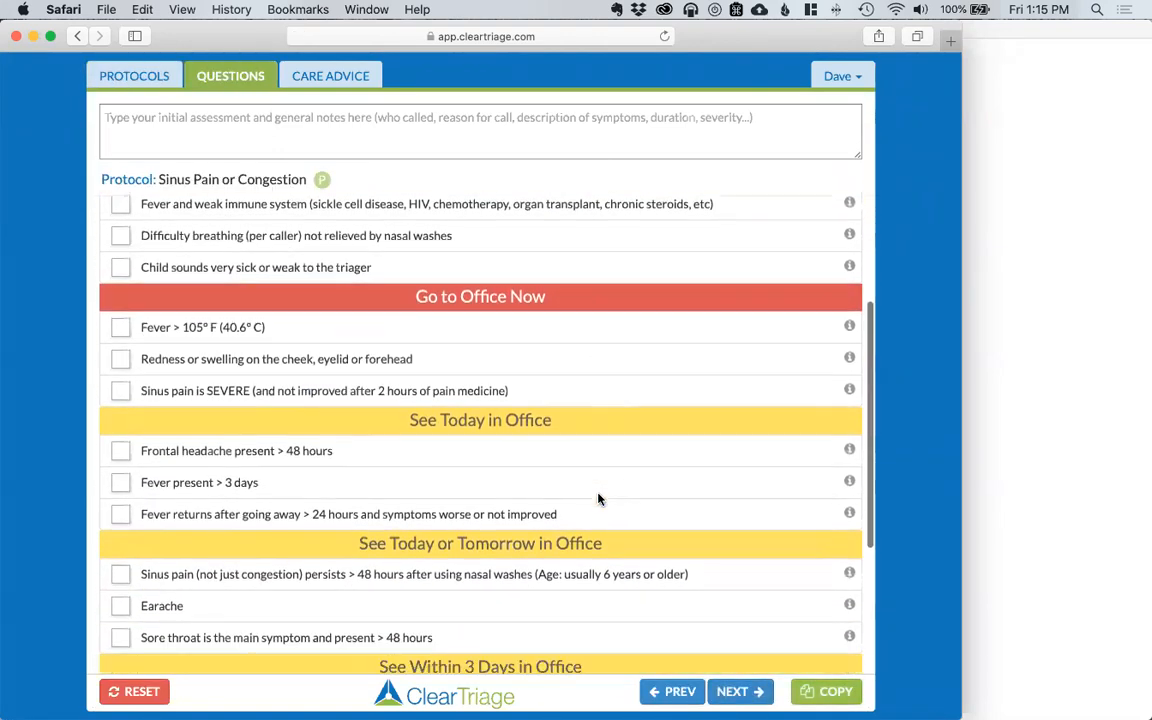
scroll(598, 499, "down", 1)
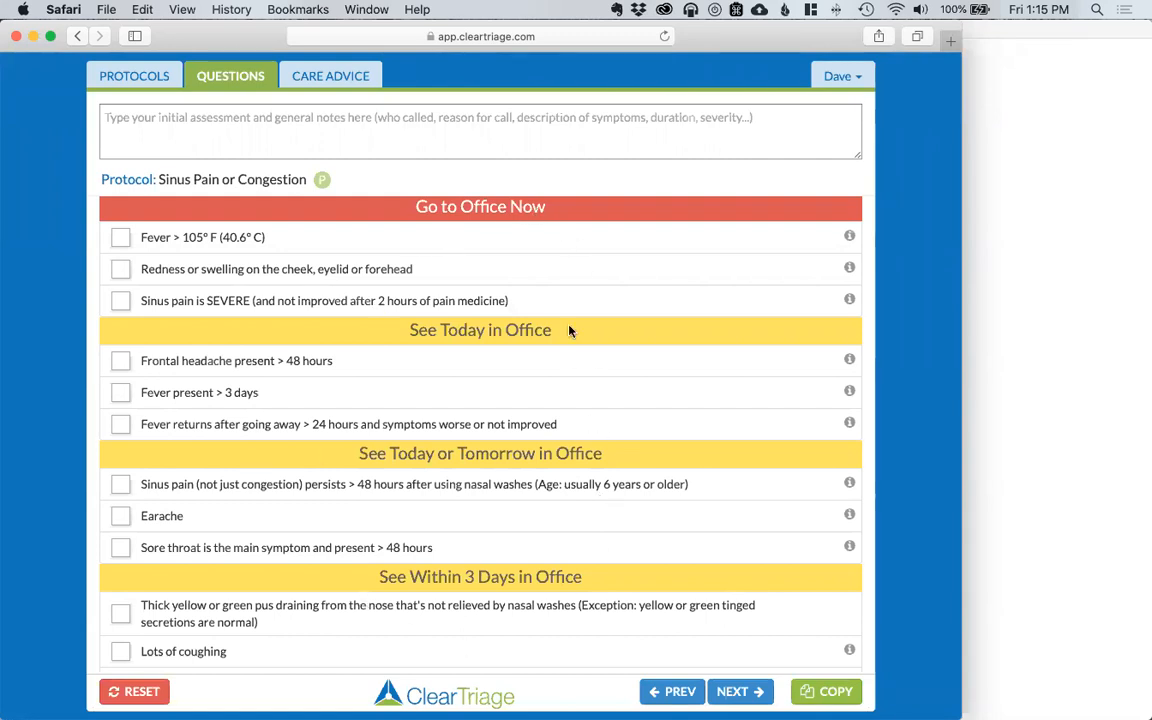
left_click(843, 79)
Step: Go to Customization and sign in with the administrator e-mail and password
left_click(827, 191)
left_click(584, 234)
key("Tab")
type("••••••••")
key("Return")
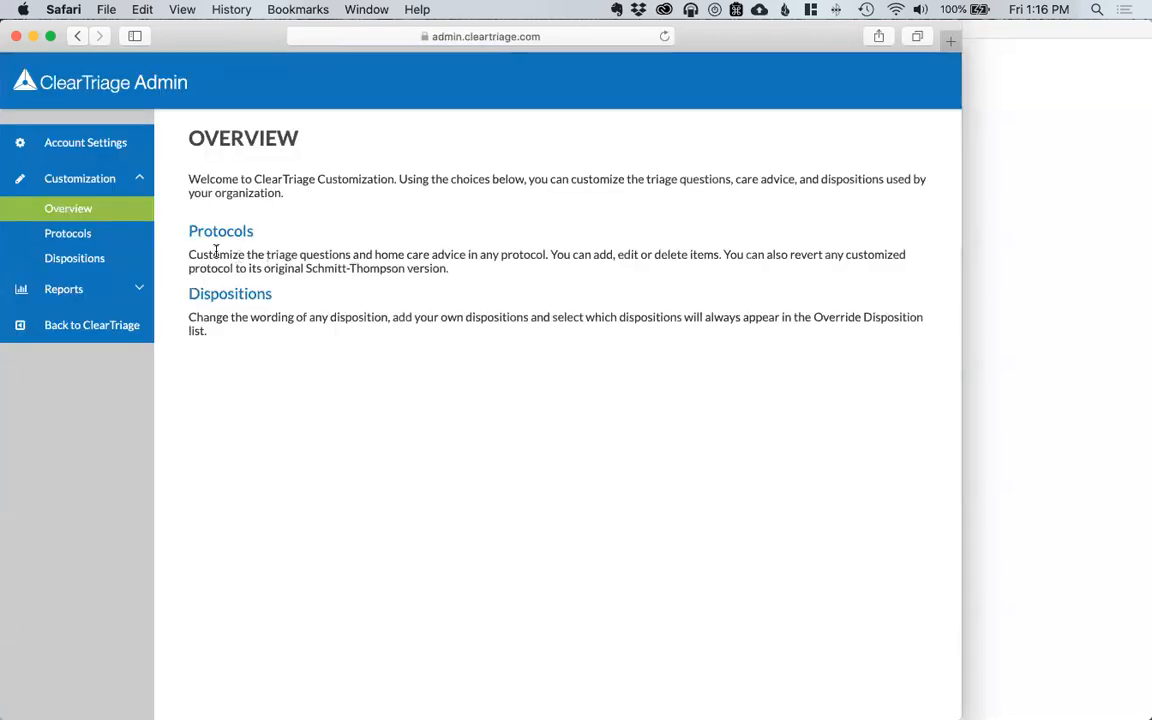
Step: Filter the Protocols page by 'sinus' and choose the pediatric Sinus Pain or Congestion
left_click(208, 236)
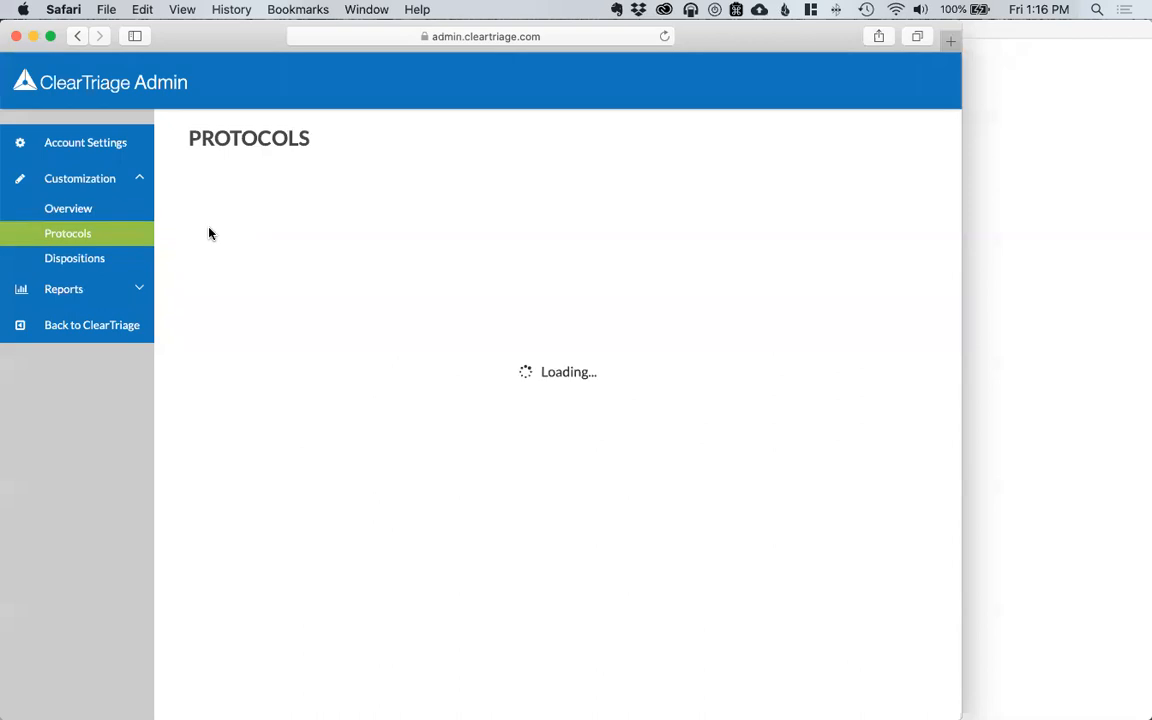
left_click(267, 285)
type("peds")
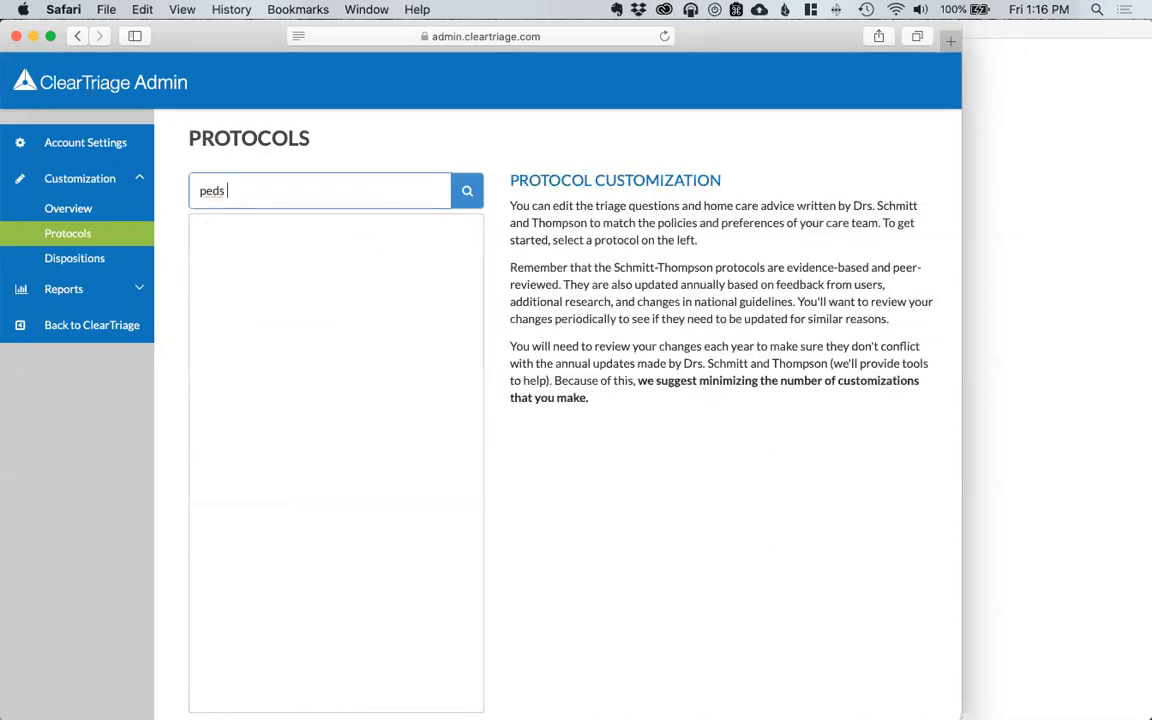
key("BackSpace")
key("BackSpace")
key("BackSpace")
key("BackSpace")
type("sinu")
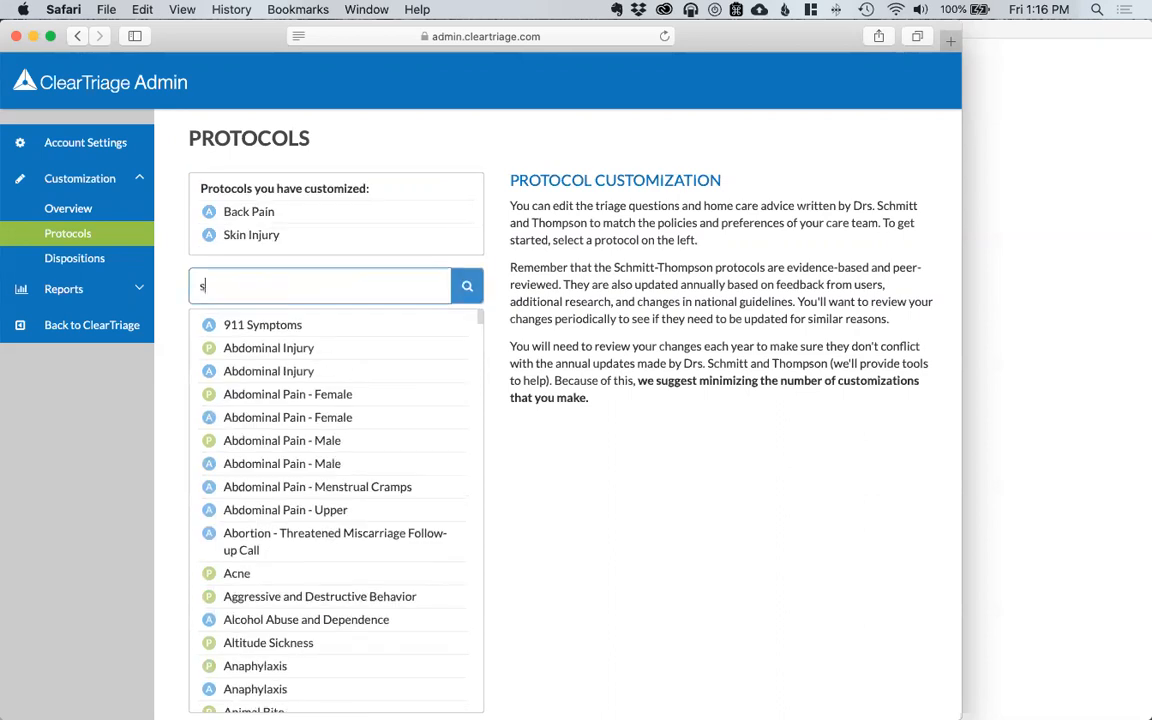
type("s")
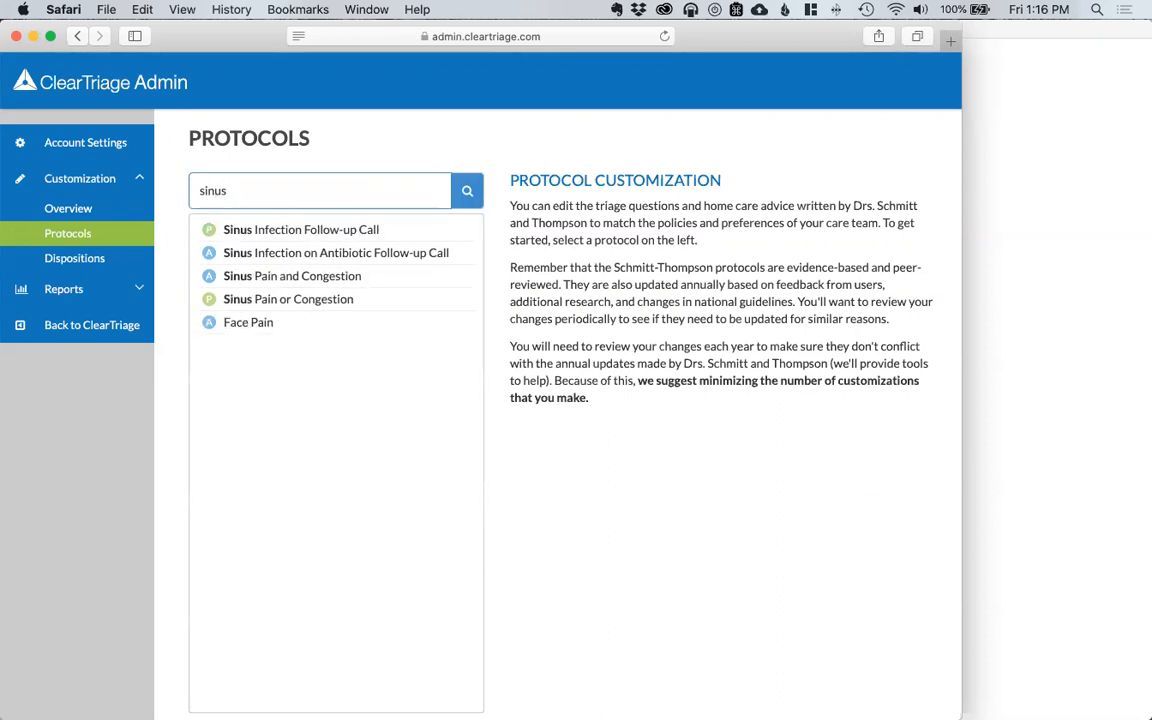
left_click(308, 301)
Step: Make the 'Sinus pain (not just congestion)' and Earache questions video-visit eligible
left_click(561, 325)
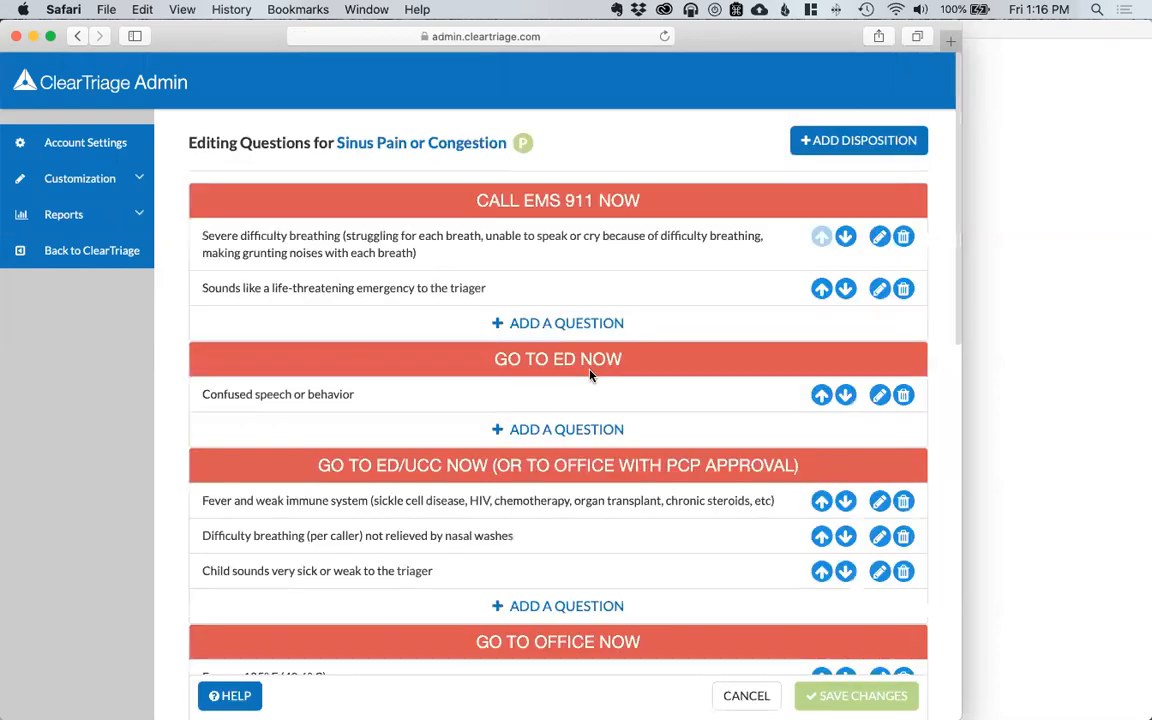
scroll(576, 518, "down", 8)
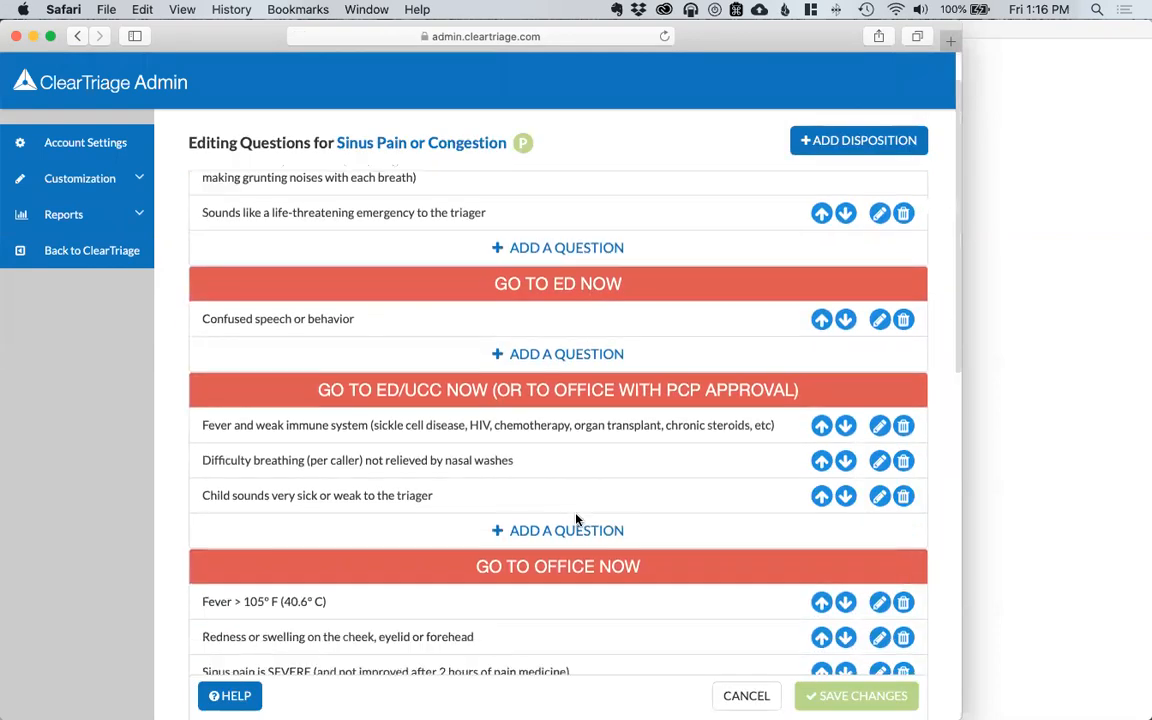
scroll(576, 513, "down", 1)
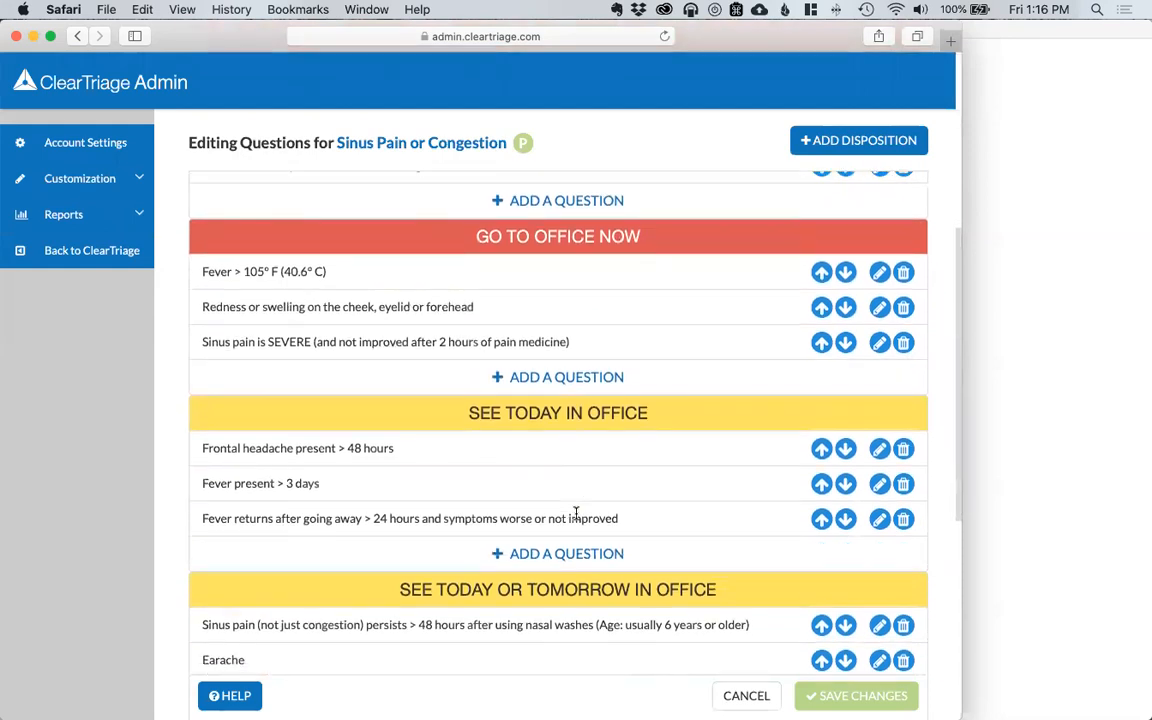
scroll(605, 513, "down", 5)
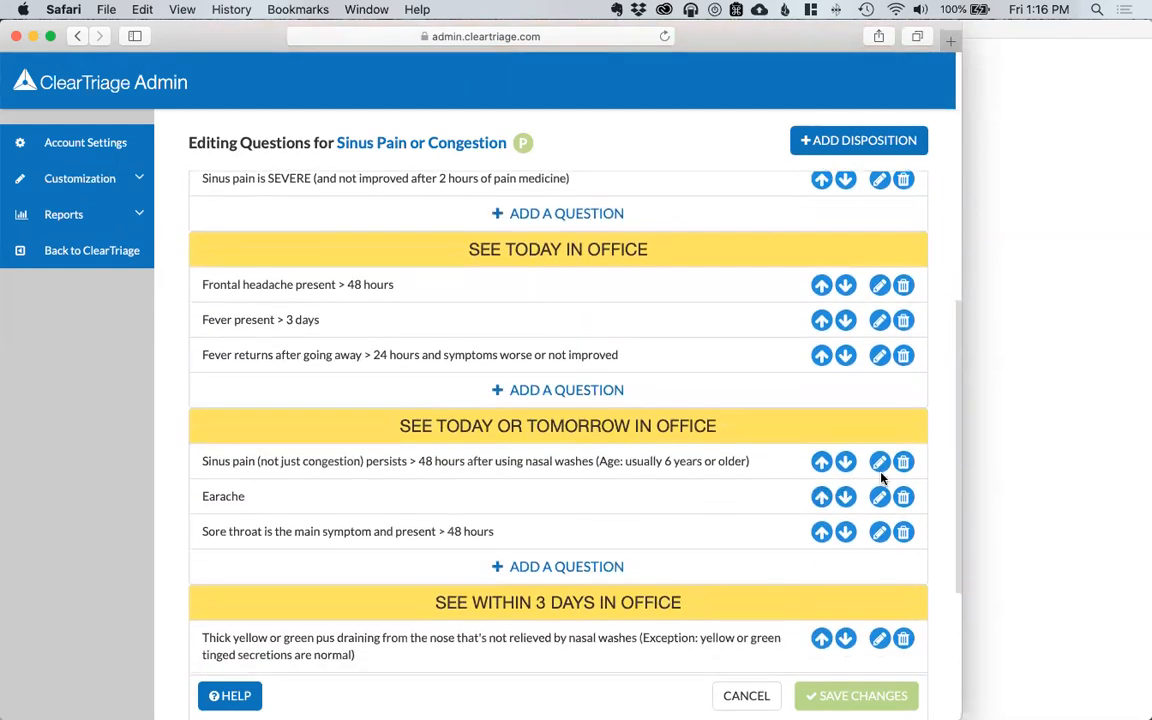
left_click(878, 462)
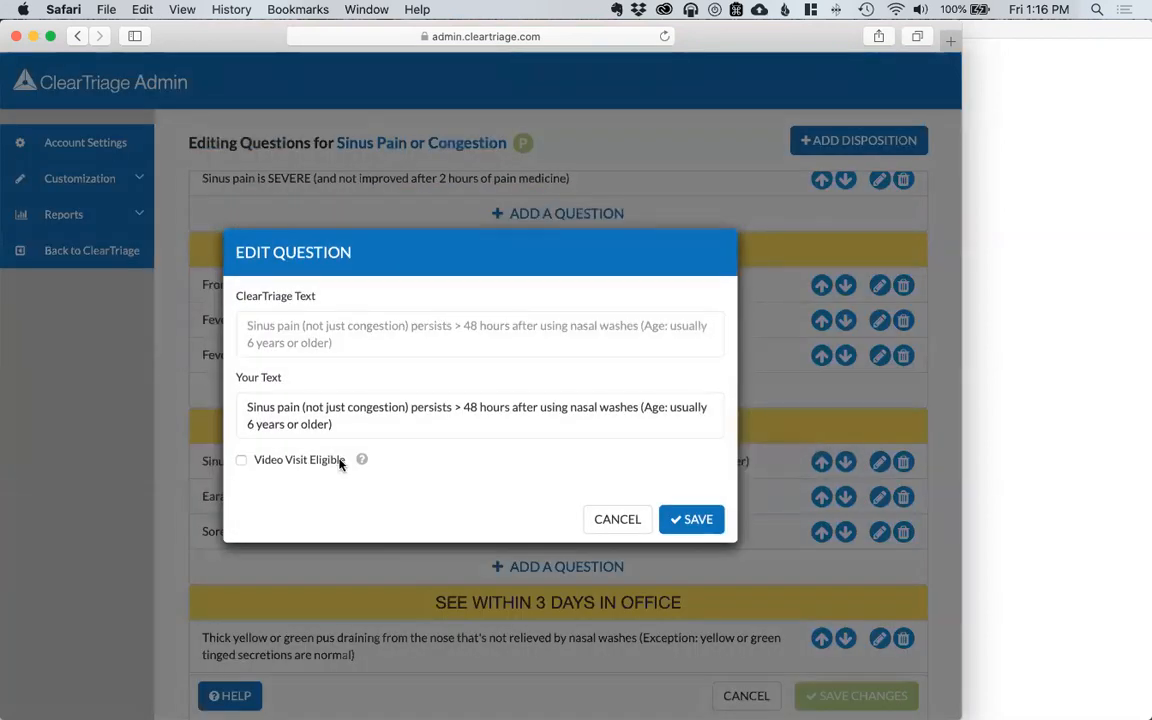
left_click(324, 462)
left_click(689, 519)
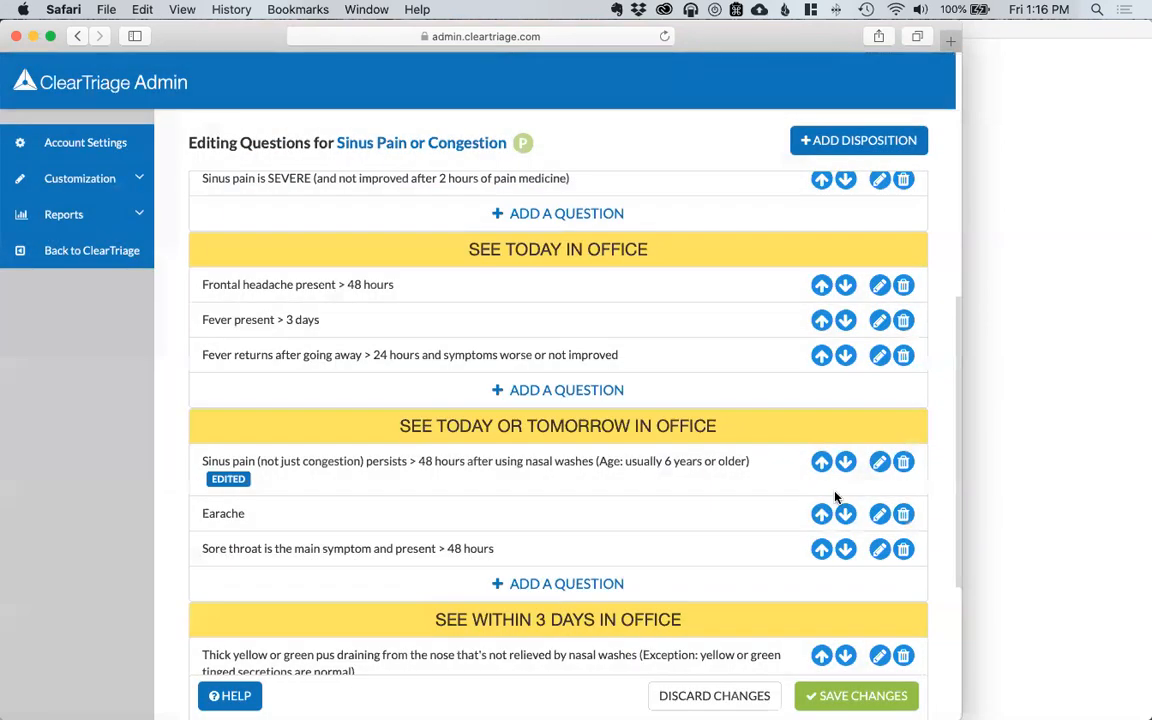
left_click(880, 515)
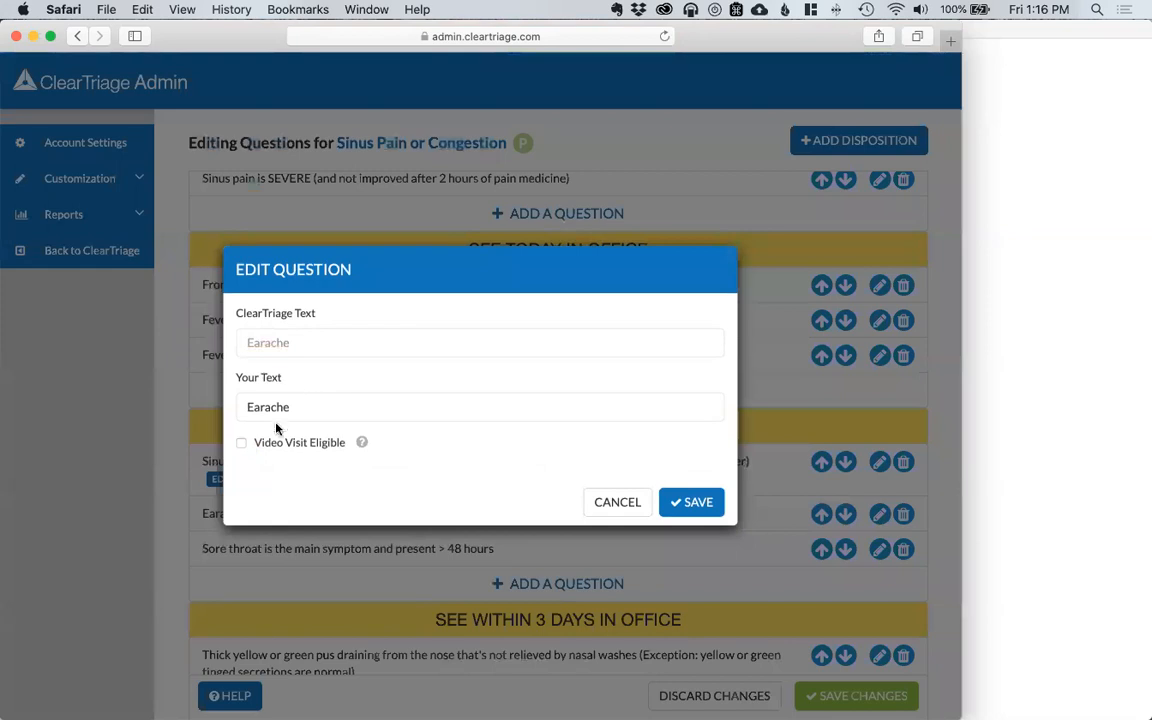
left_click(279, 447)
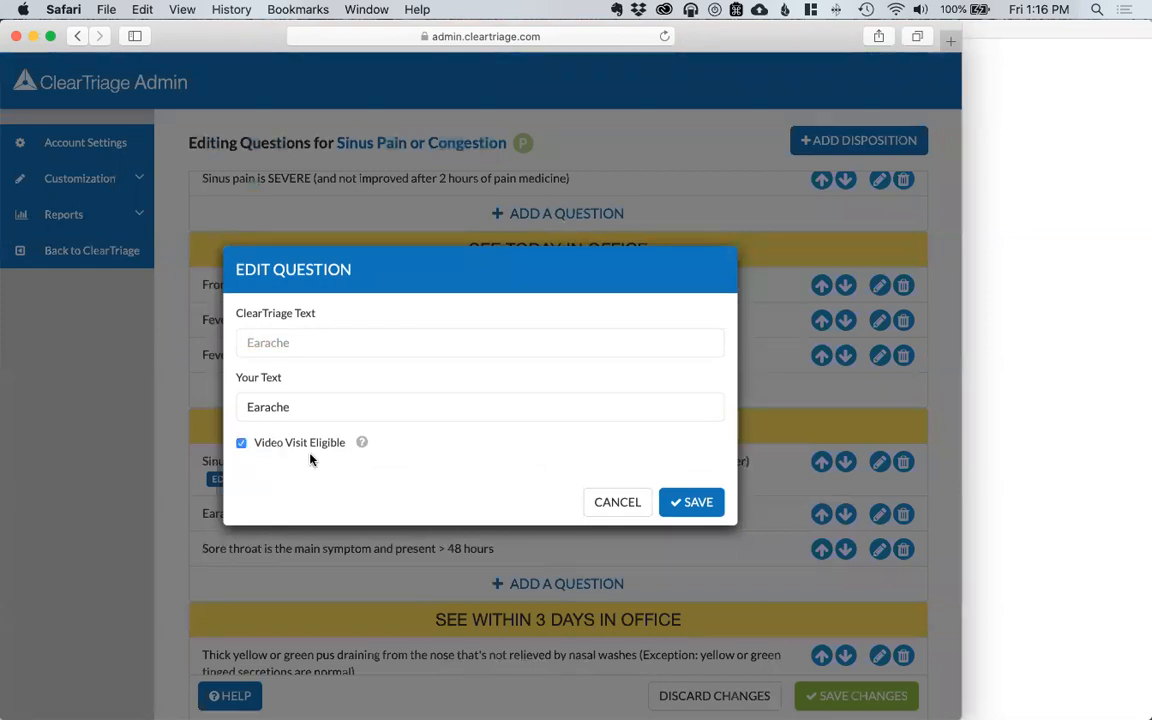
left_click(698, 502)
Step: Make the thick yellow or green pus and Lots of coughing questions video-visit eligible
scroll(699, 515, "down", 4)
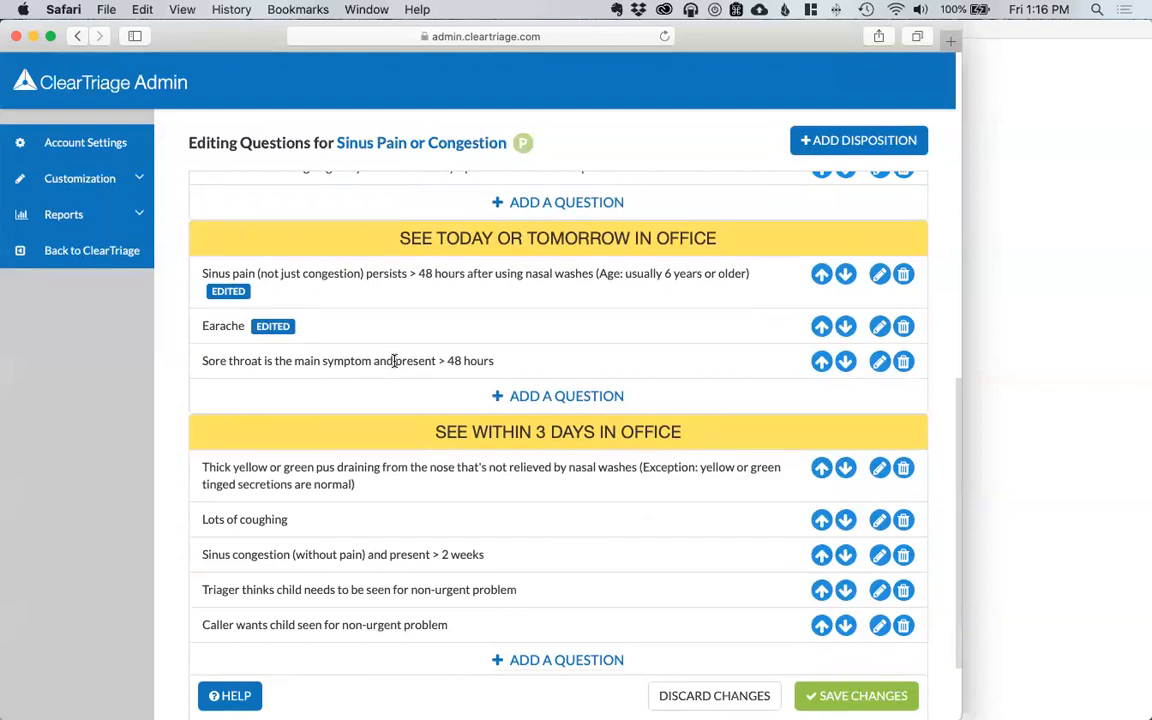
left_click(880, 470)
left_click(322, 461)
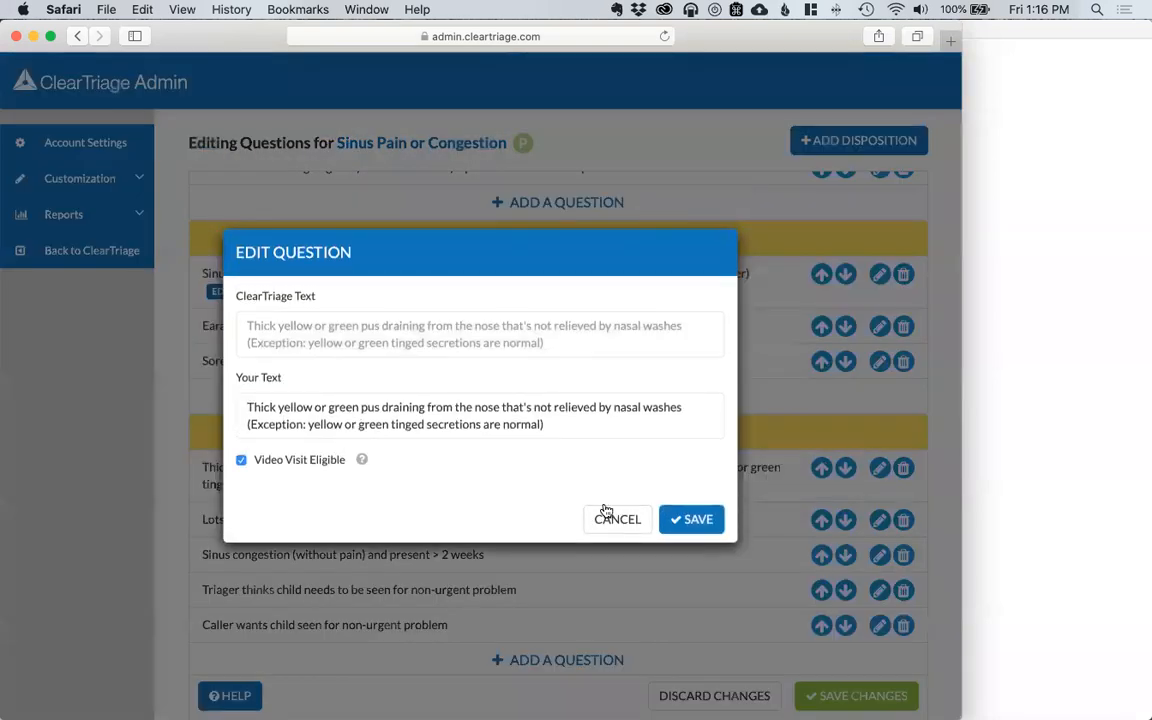
left_click(690, 521)
left_click(879, 521)
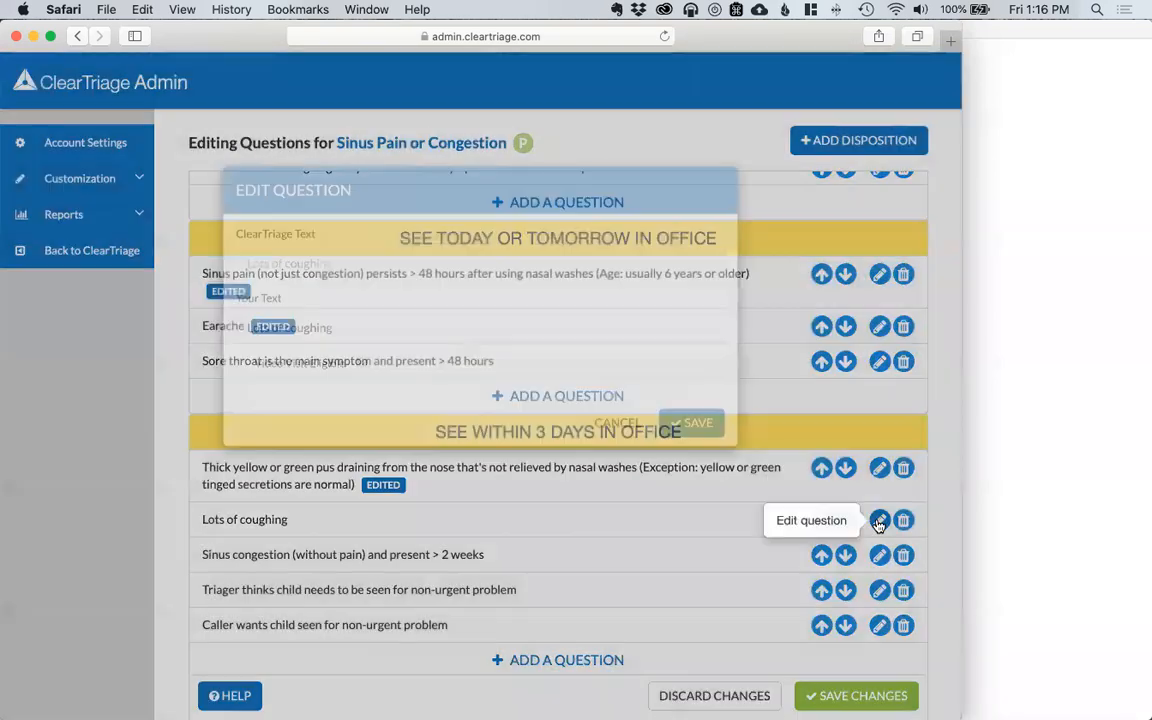
left_click(307, 445)
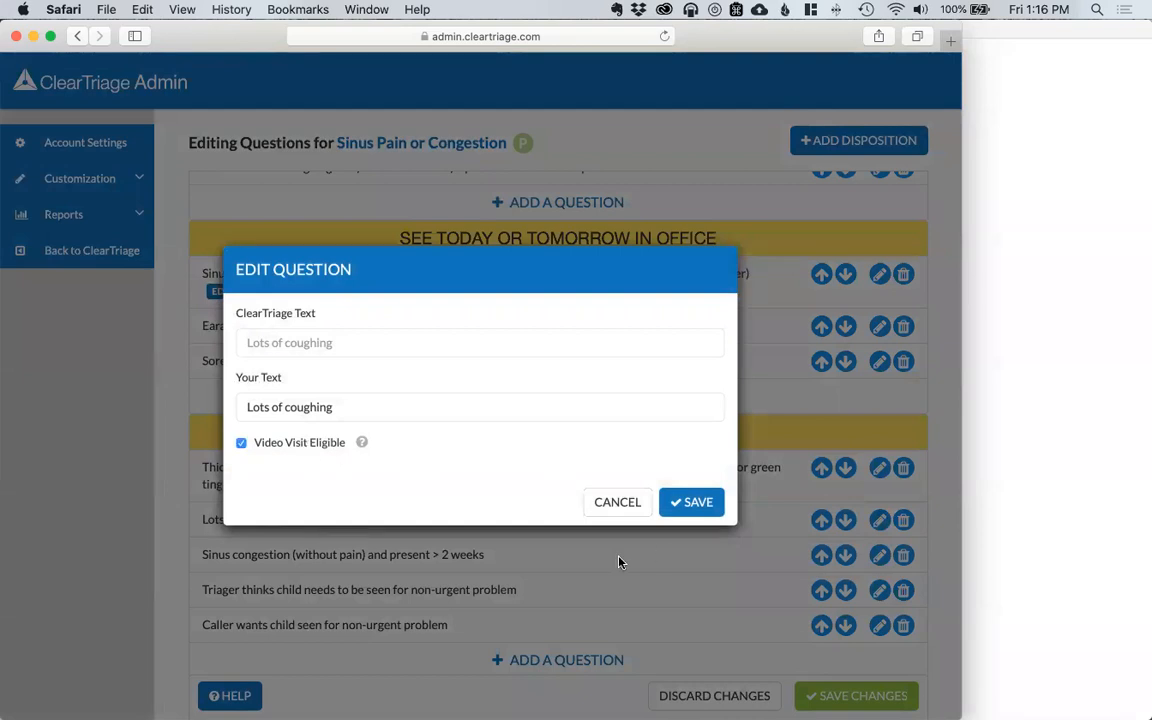
left_click(690, 503)
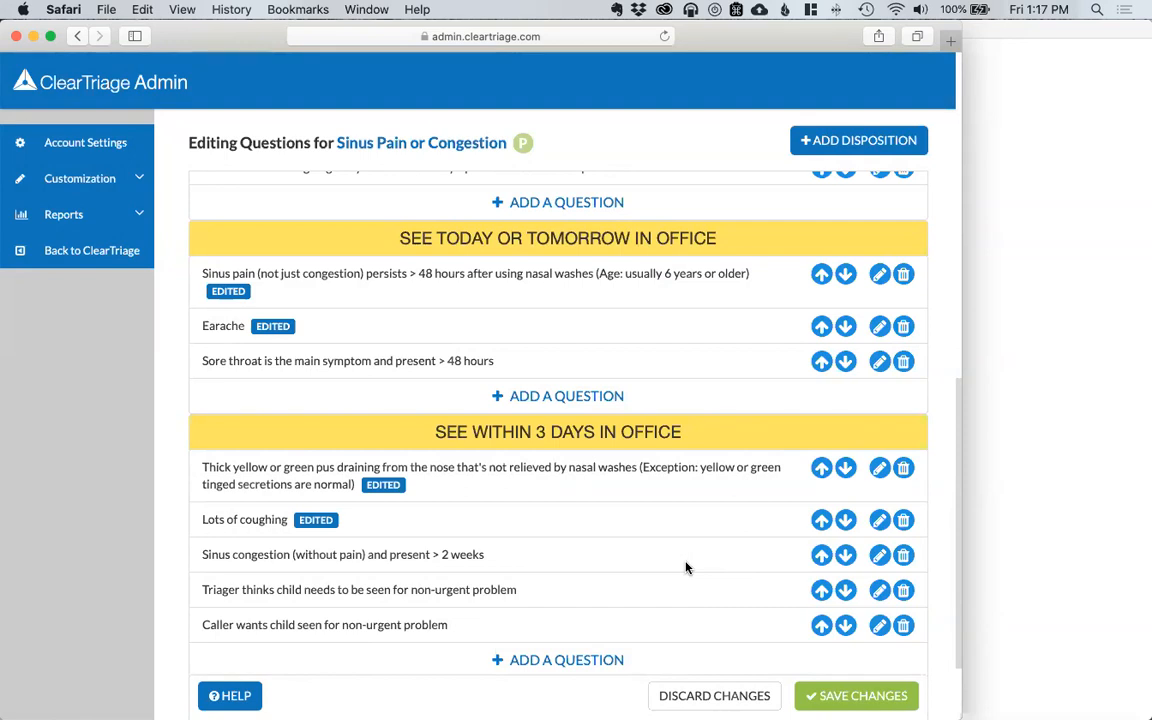
Step: Save and publish the protocol changes, then return to the triage app
left_click(860, 695)
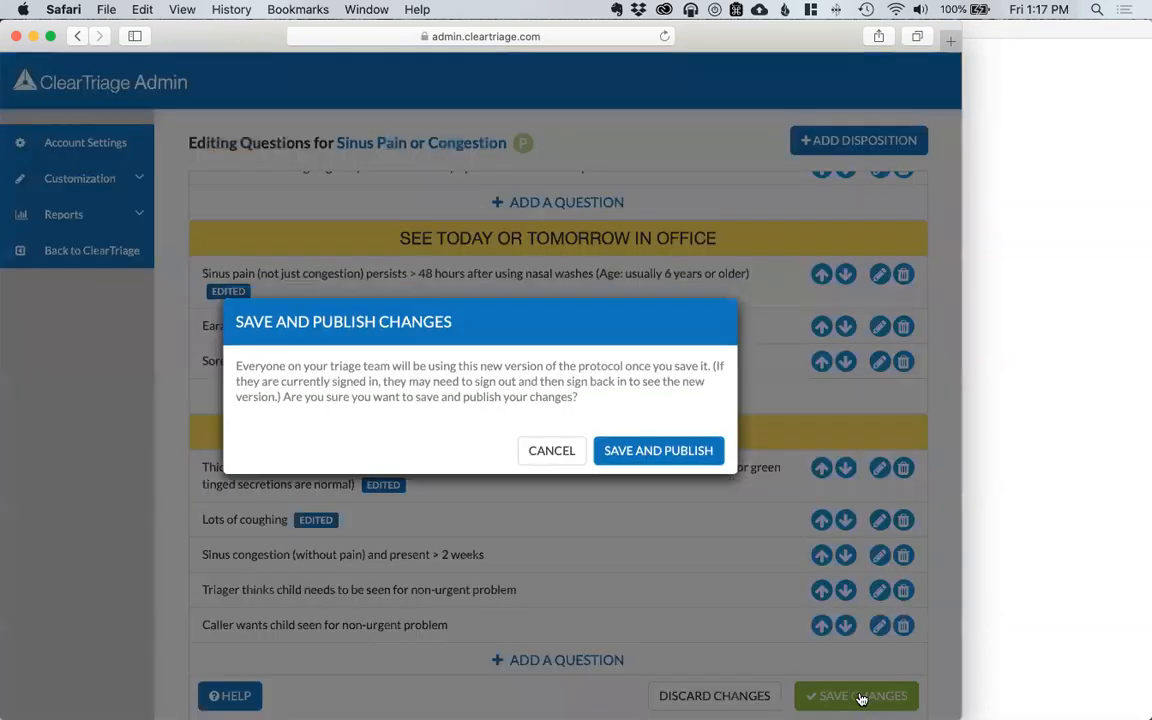
left_click(677, 460)
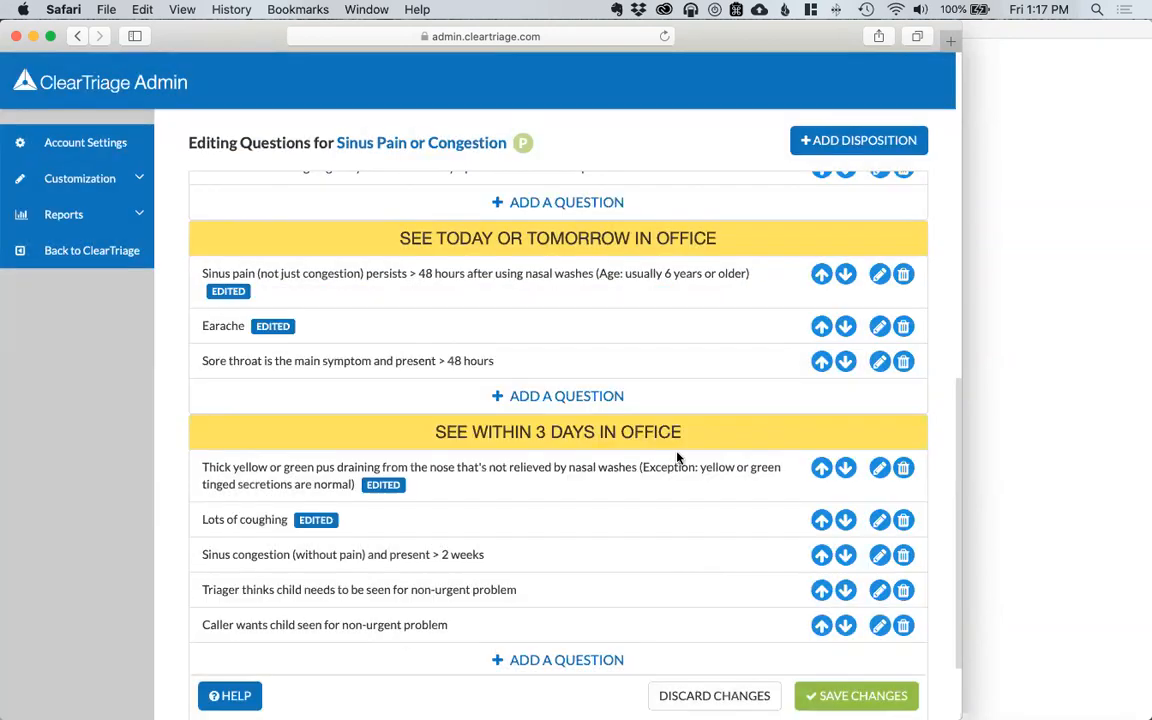
left_click(115, 328)
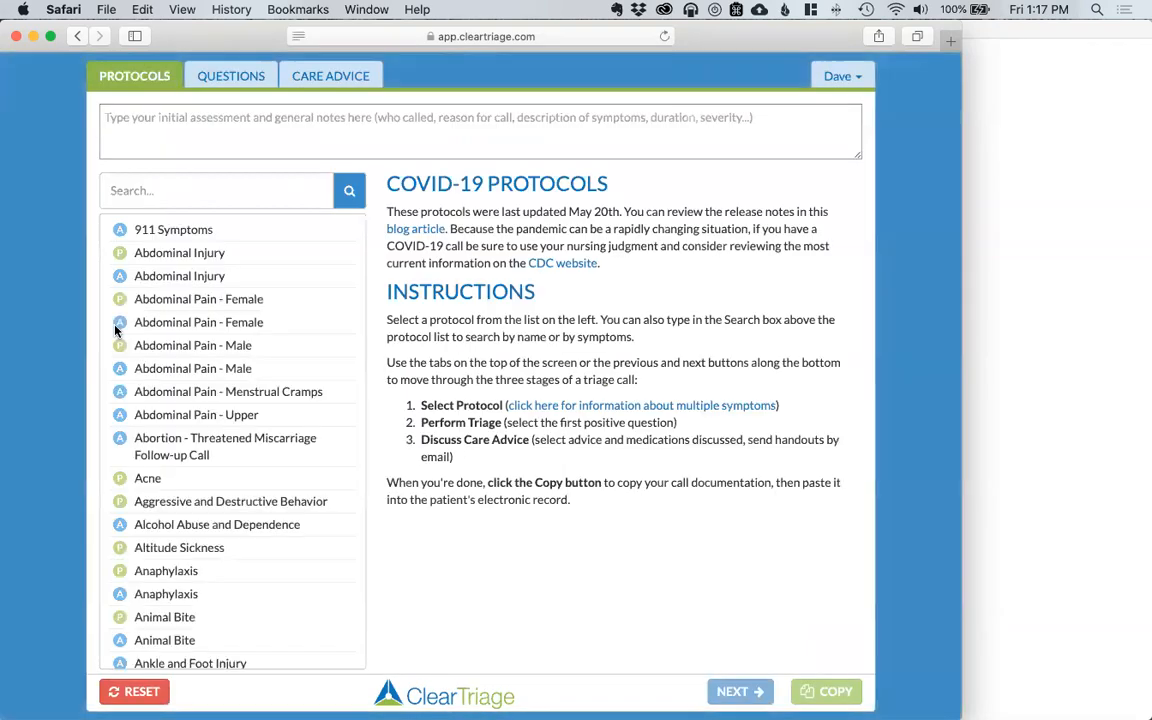
Step: Search 'sinus pain' and start the pediatric Sinus Pain or Congestion protocol
left_click(153, 186)
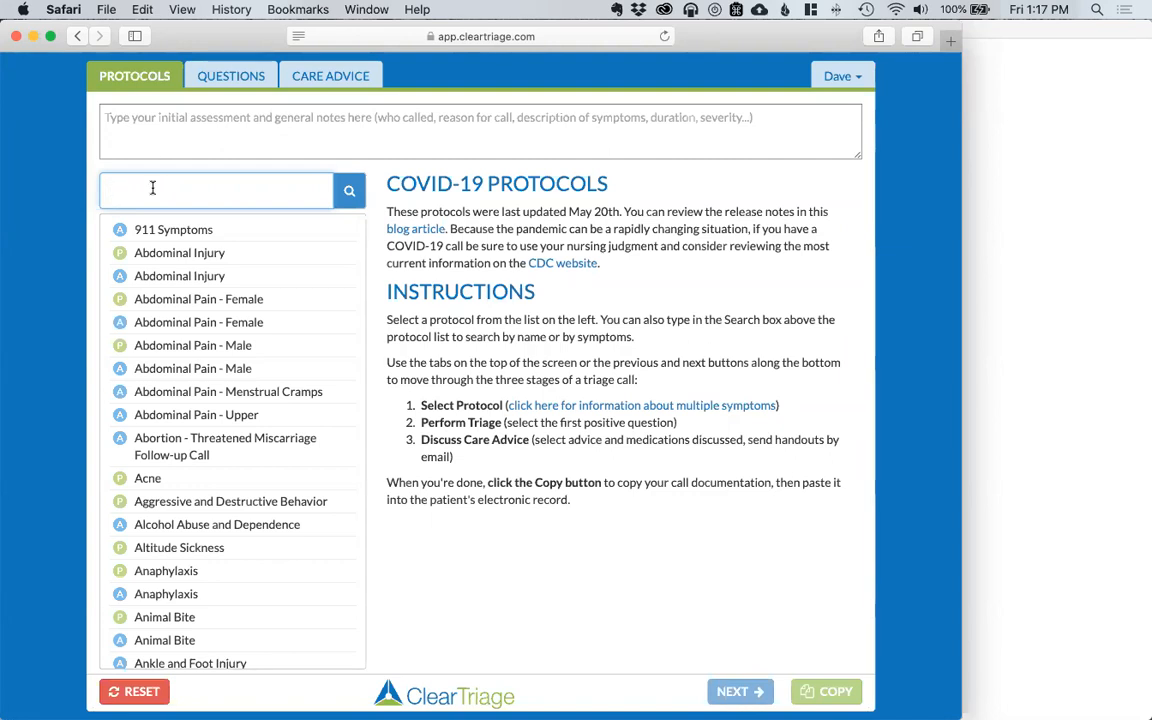
type("si")
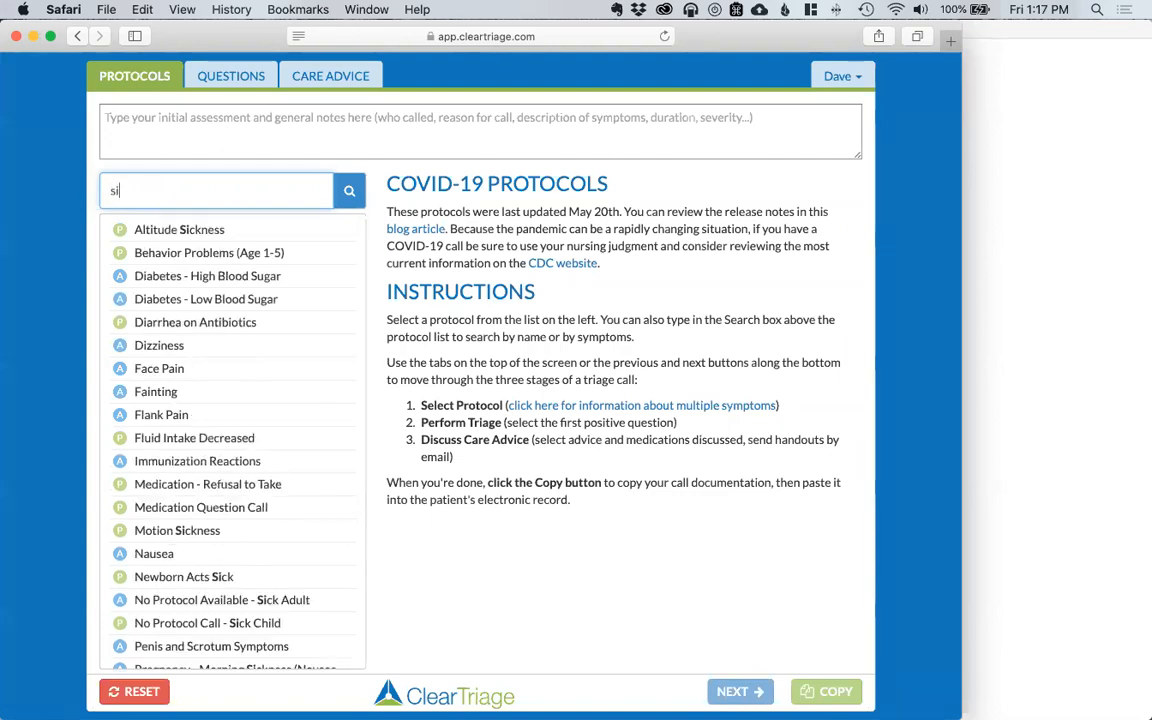
type("nus pain")
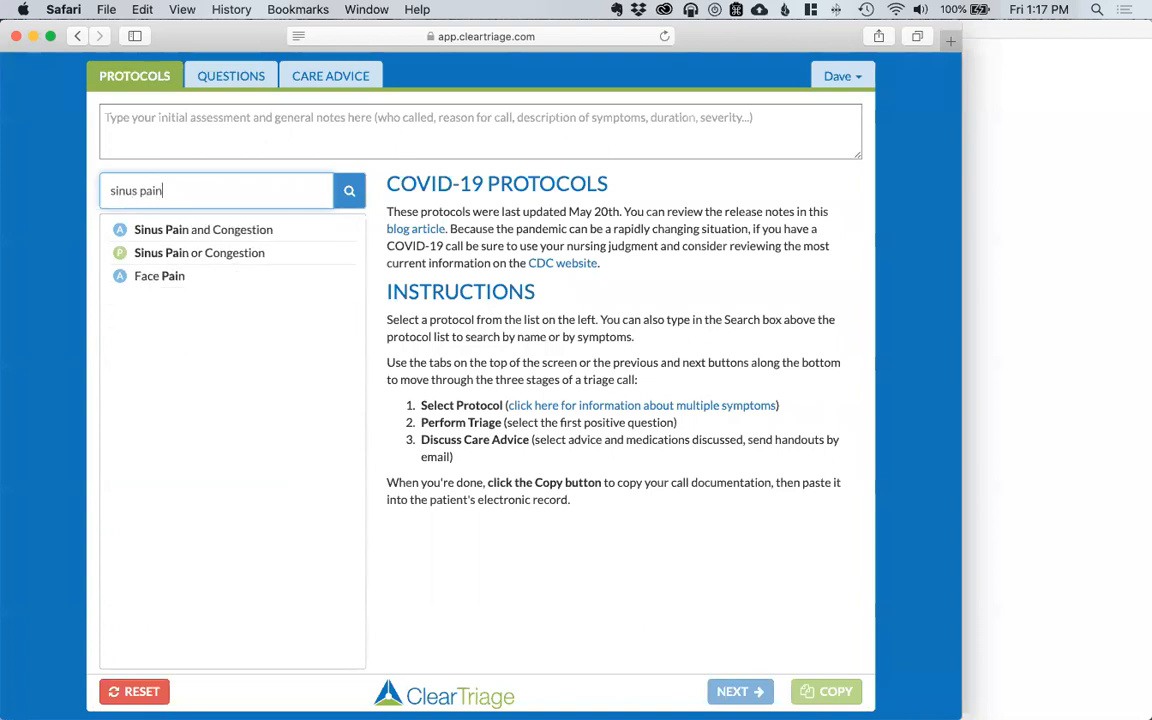
left_click(161, 253)
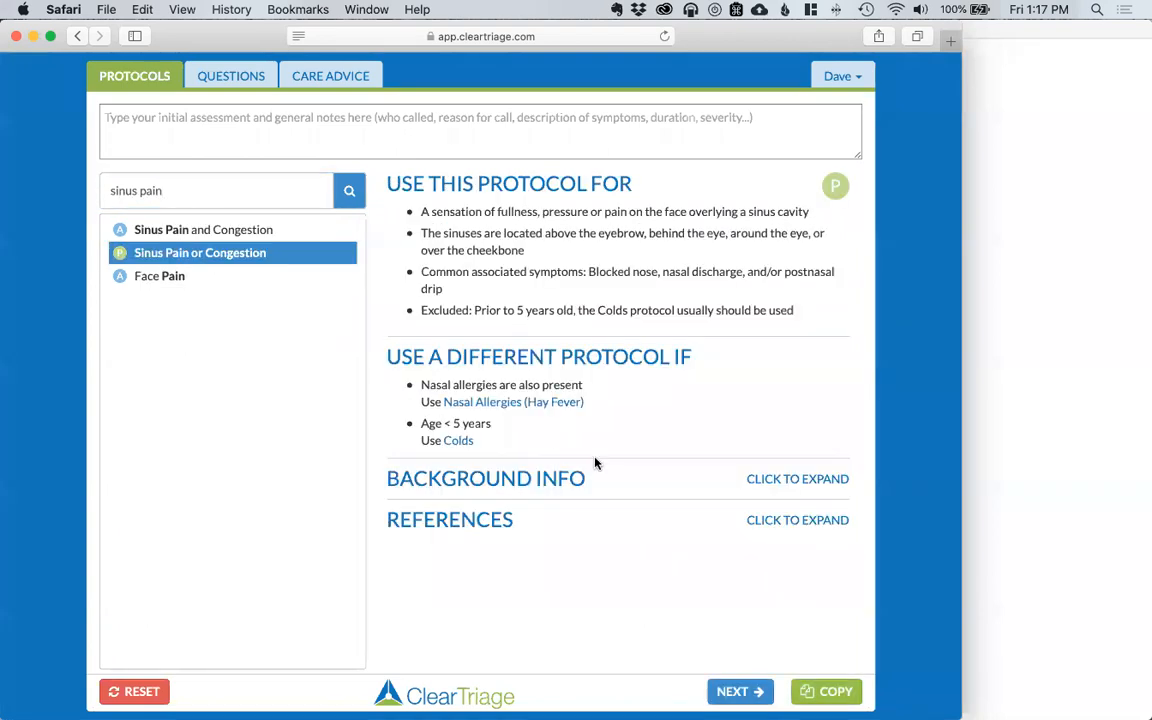
left_click(735, 691)
Step: Mark Lots of coughing as positive and record a video visit offered but declined
scroll(620, 569, "down", 10)
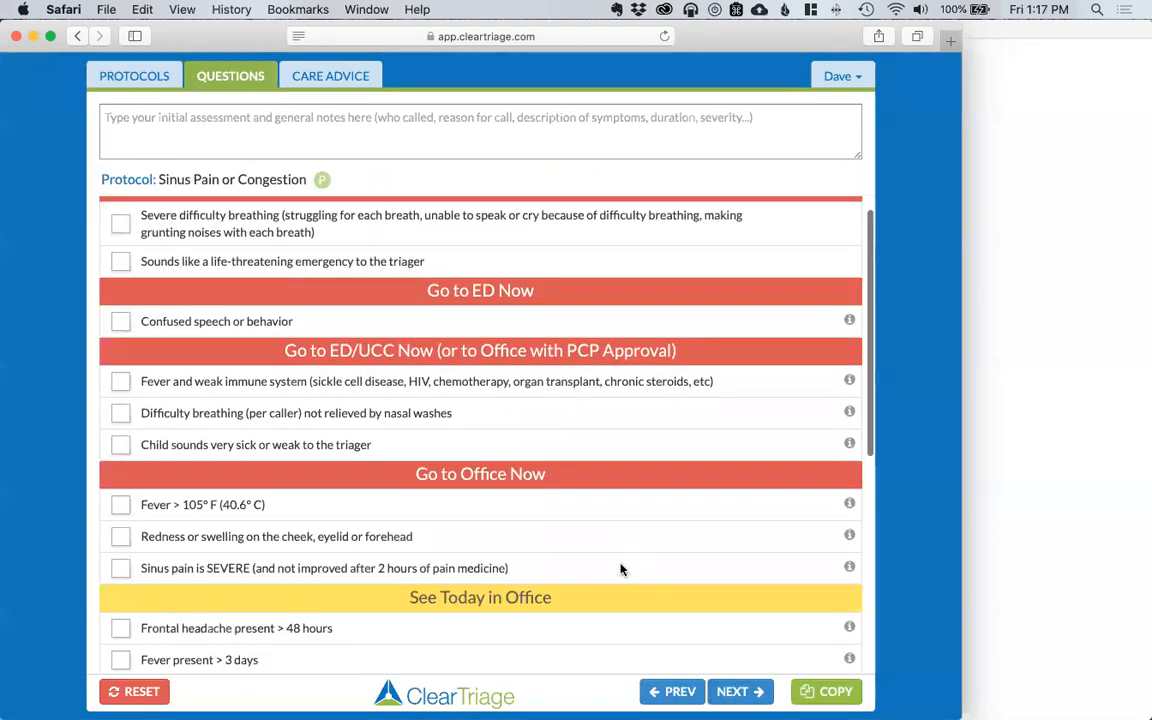
scroll(620, 569, "down", 1)
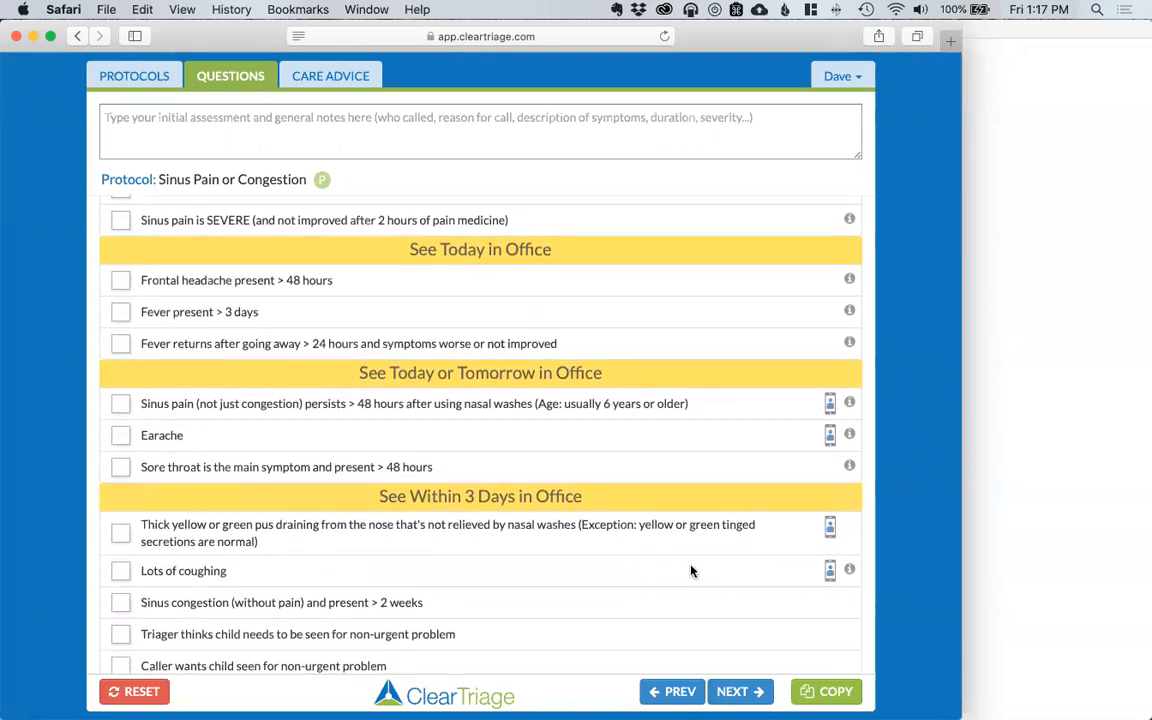
mouse_move(832, 442)
left_click(121, 572)
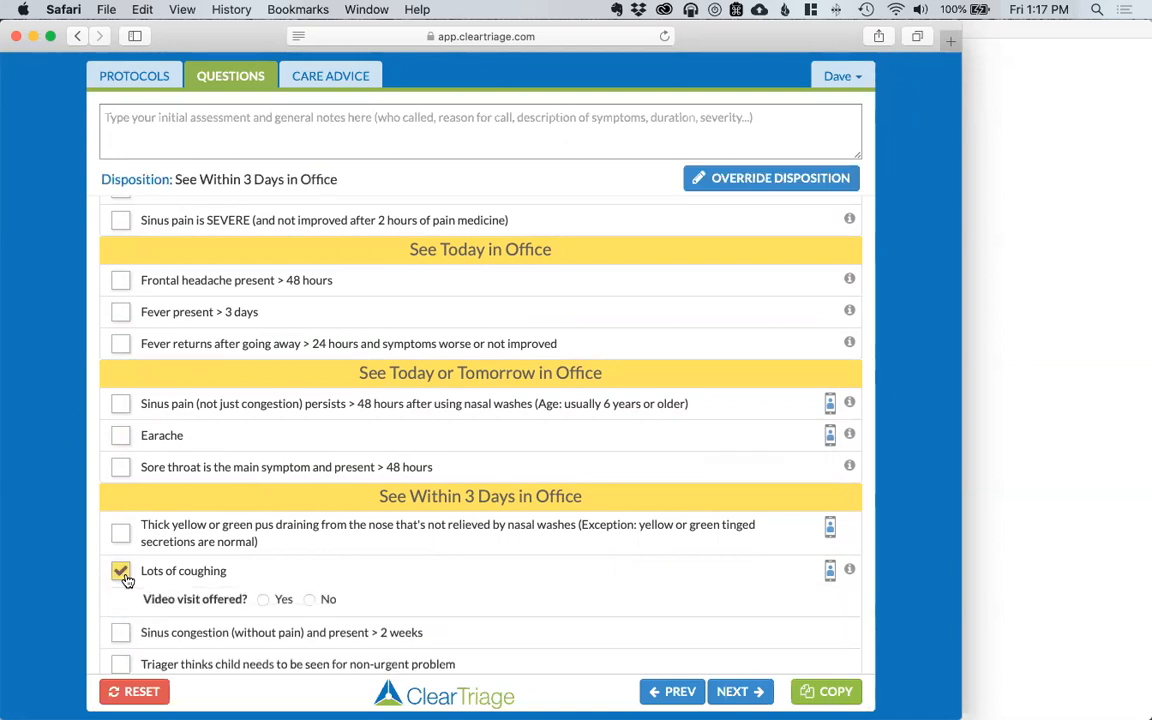
left_click(264, 600)
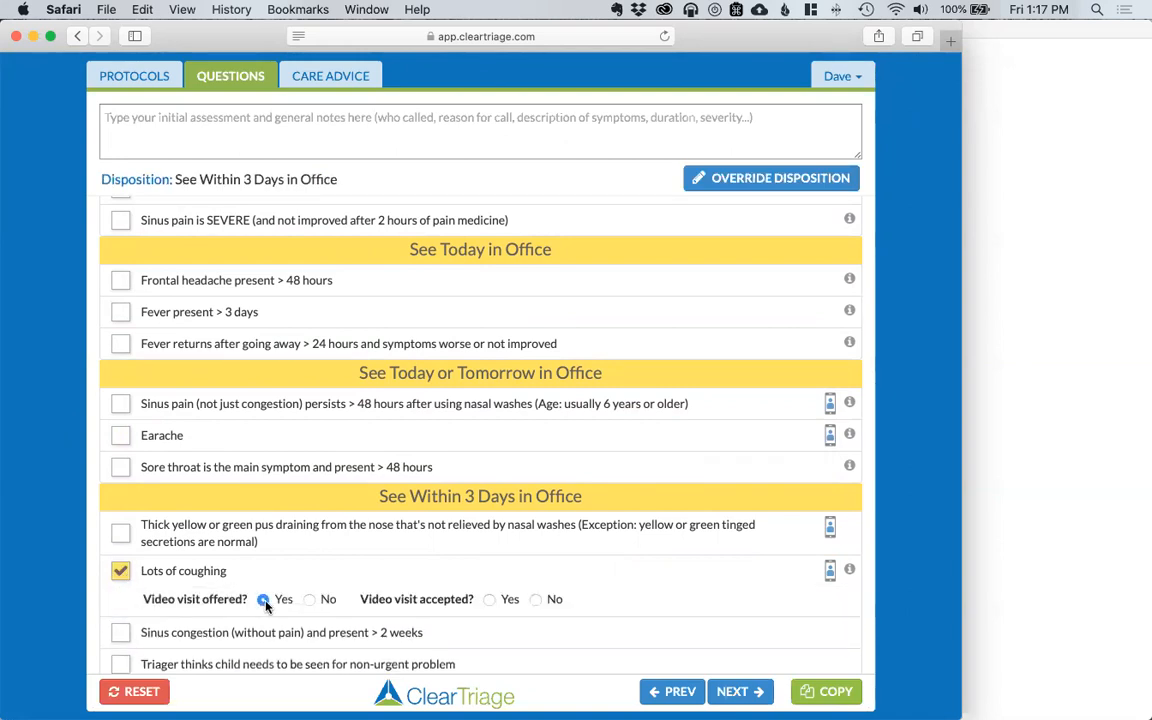
left_click(536, 600)
Step: Copy the call documentation and paste it into the My EMR note in TextEdit
left_click(826, 691)
left_click(1006, 545)
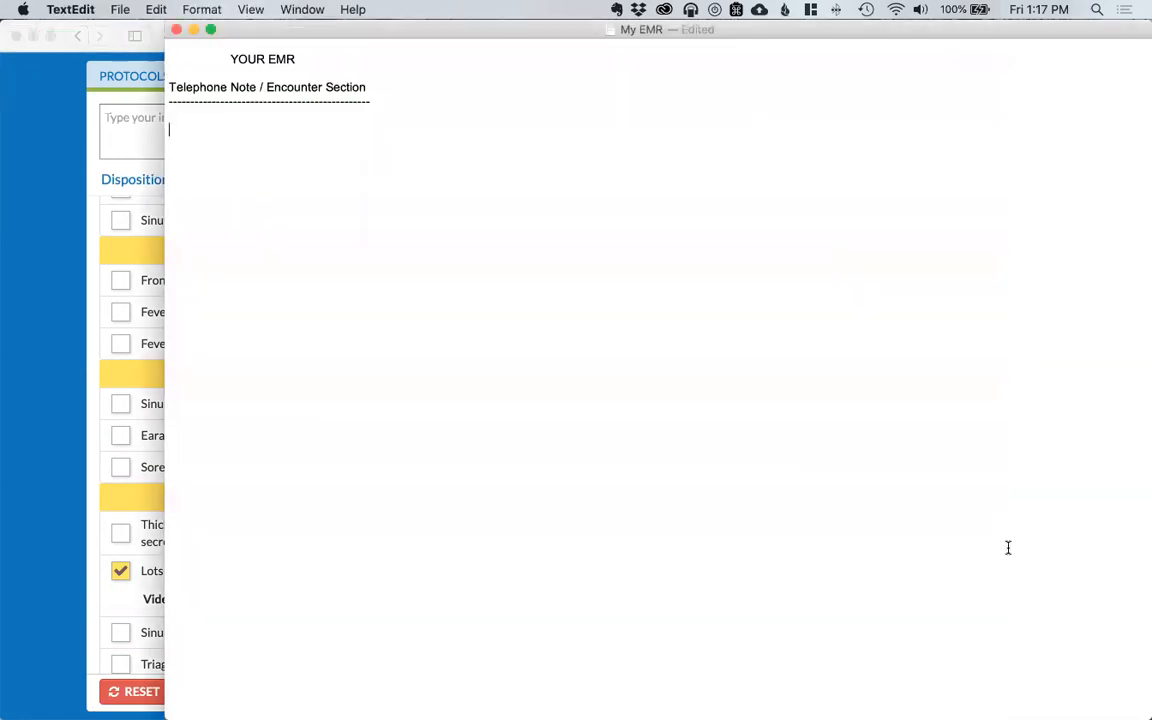
key("super+v")
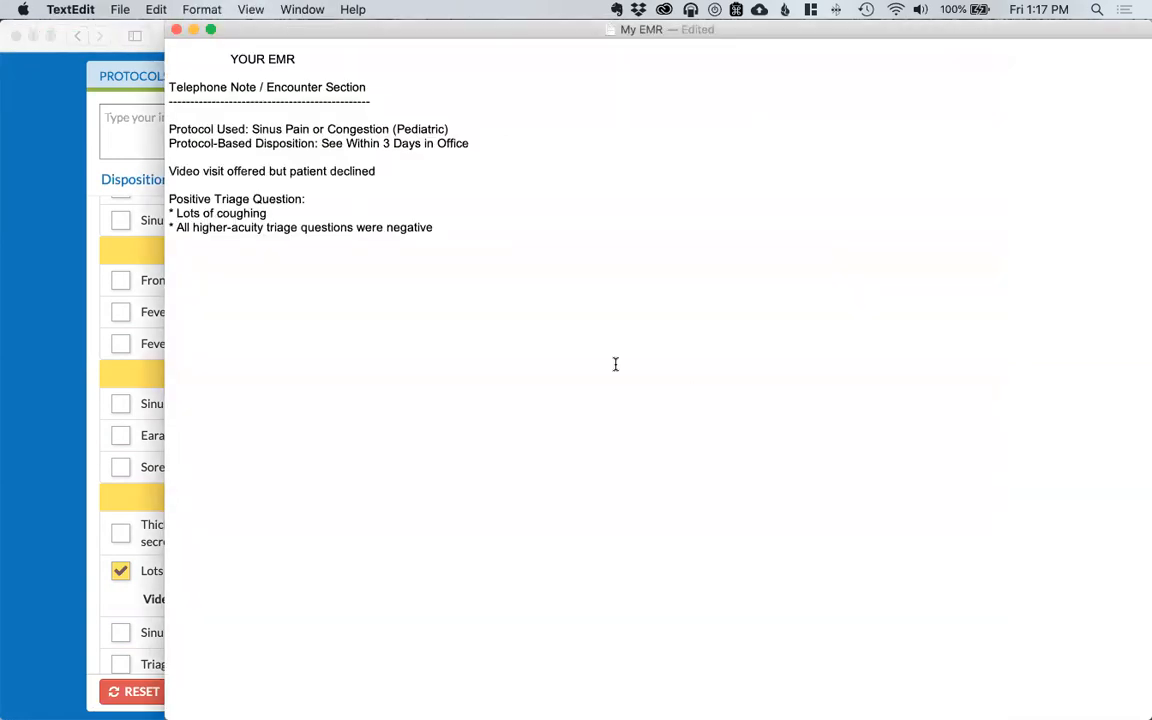